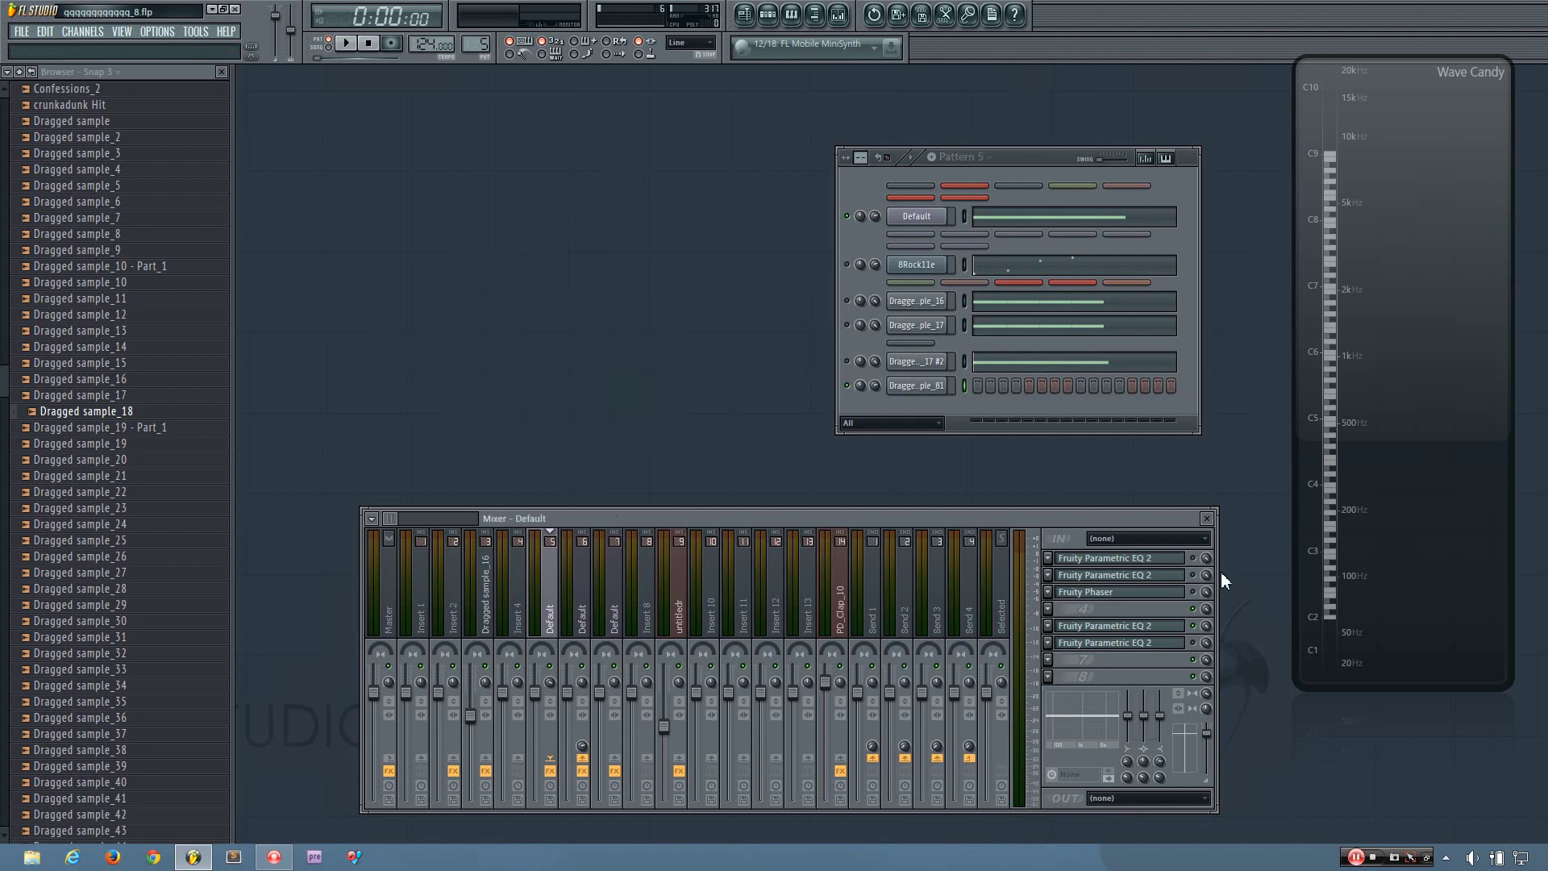
Widen the mixer and route the Dragged sample_81 channel to mixer track Insert 12, naming the track after the channel
drag(1219, 575, 1251, 579)
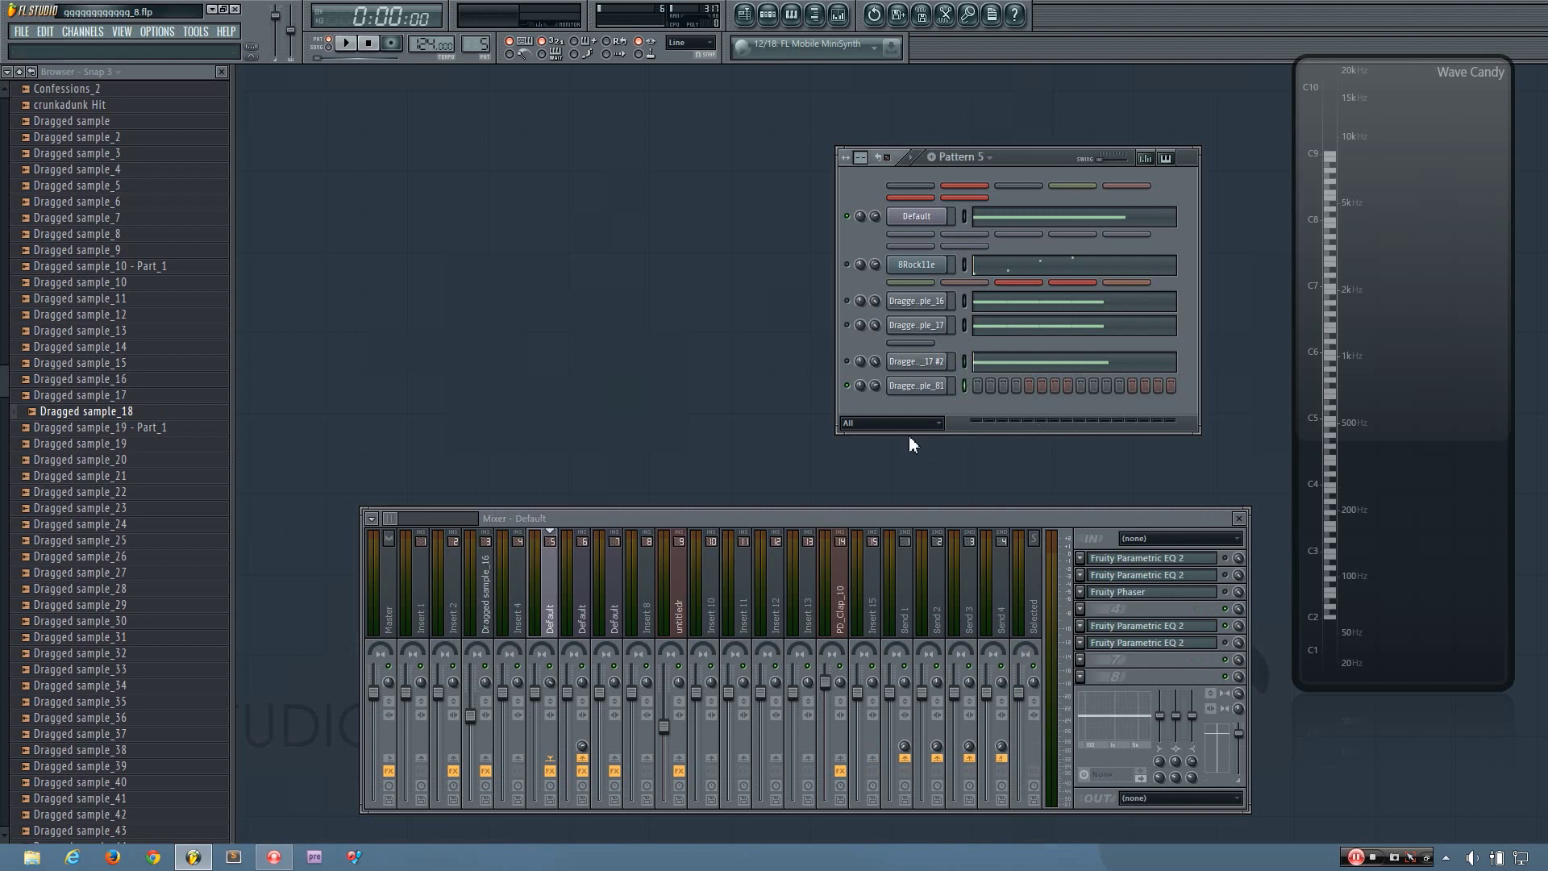
key(q)
drag(387, 515, 392, 516)
click(606, 606)
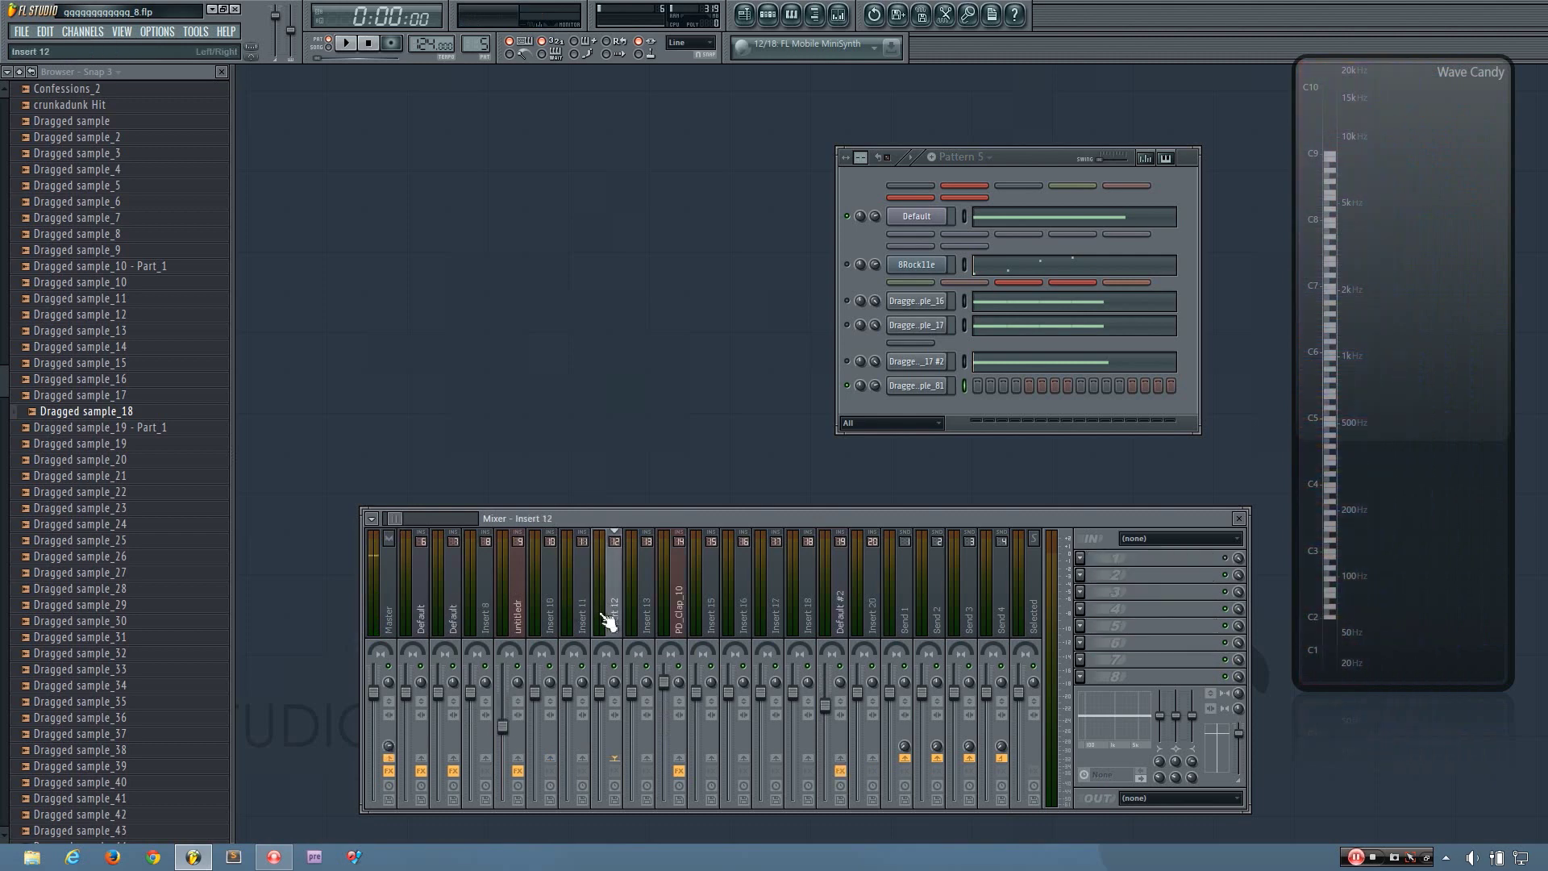
right_click(613, 625)
mouse_move(762, 589)
click(855, 591)
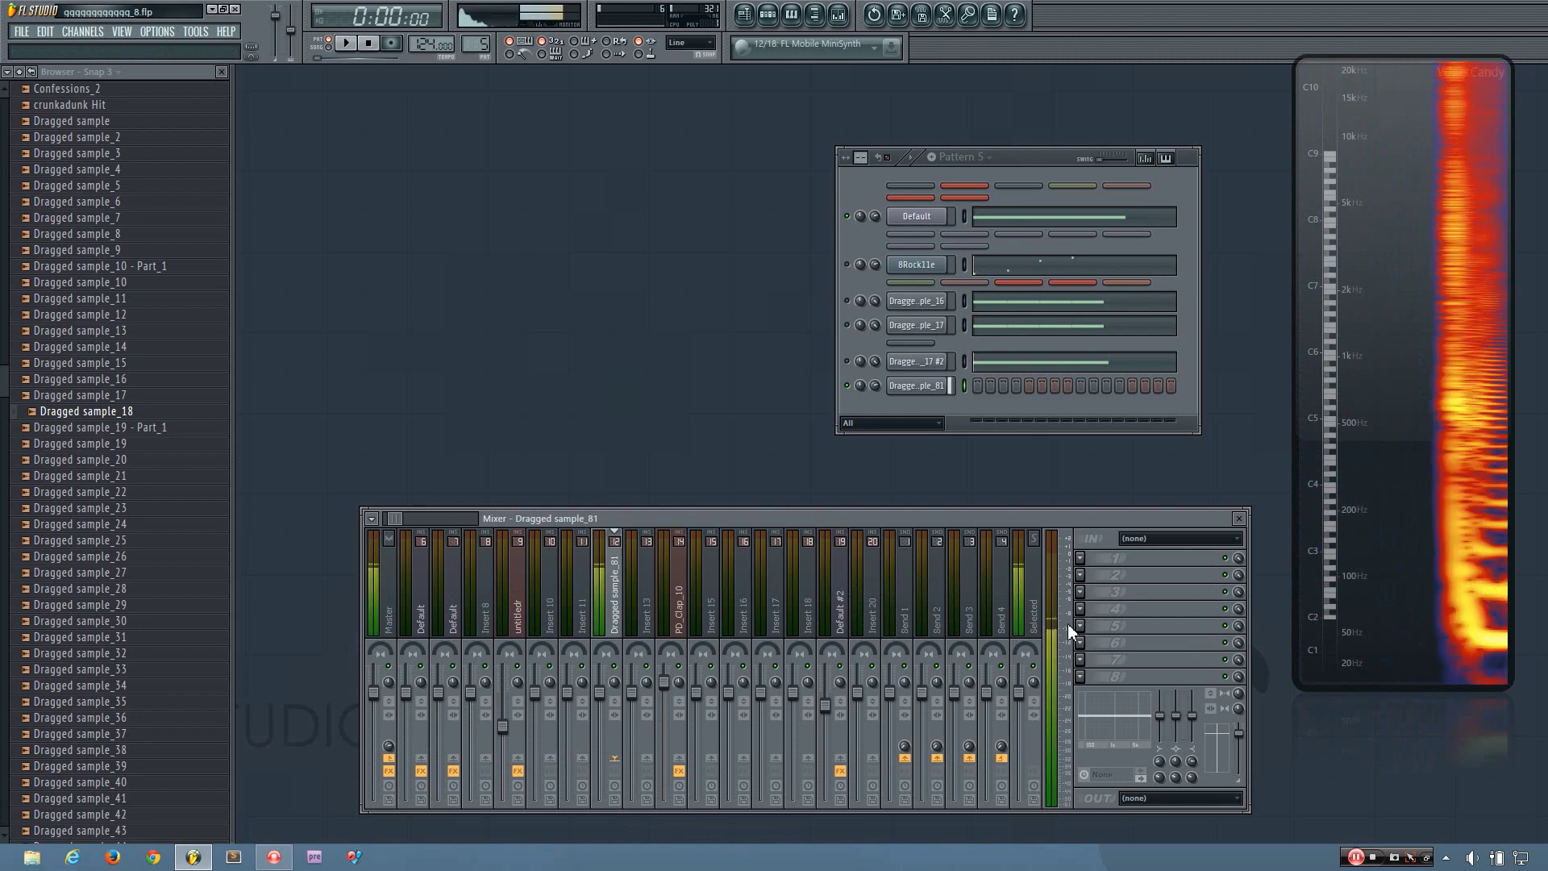
Load Fruity Parametric EQ 2 in effect slot 1 and make band 1 a steep high pass at about 627 Hz with 37% width
click(1080, 558)
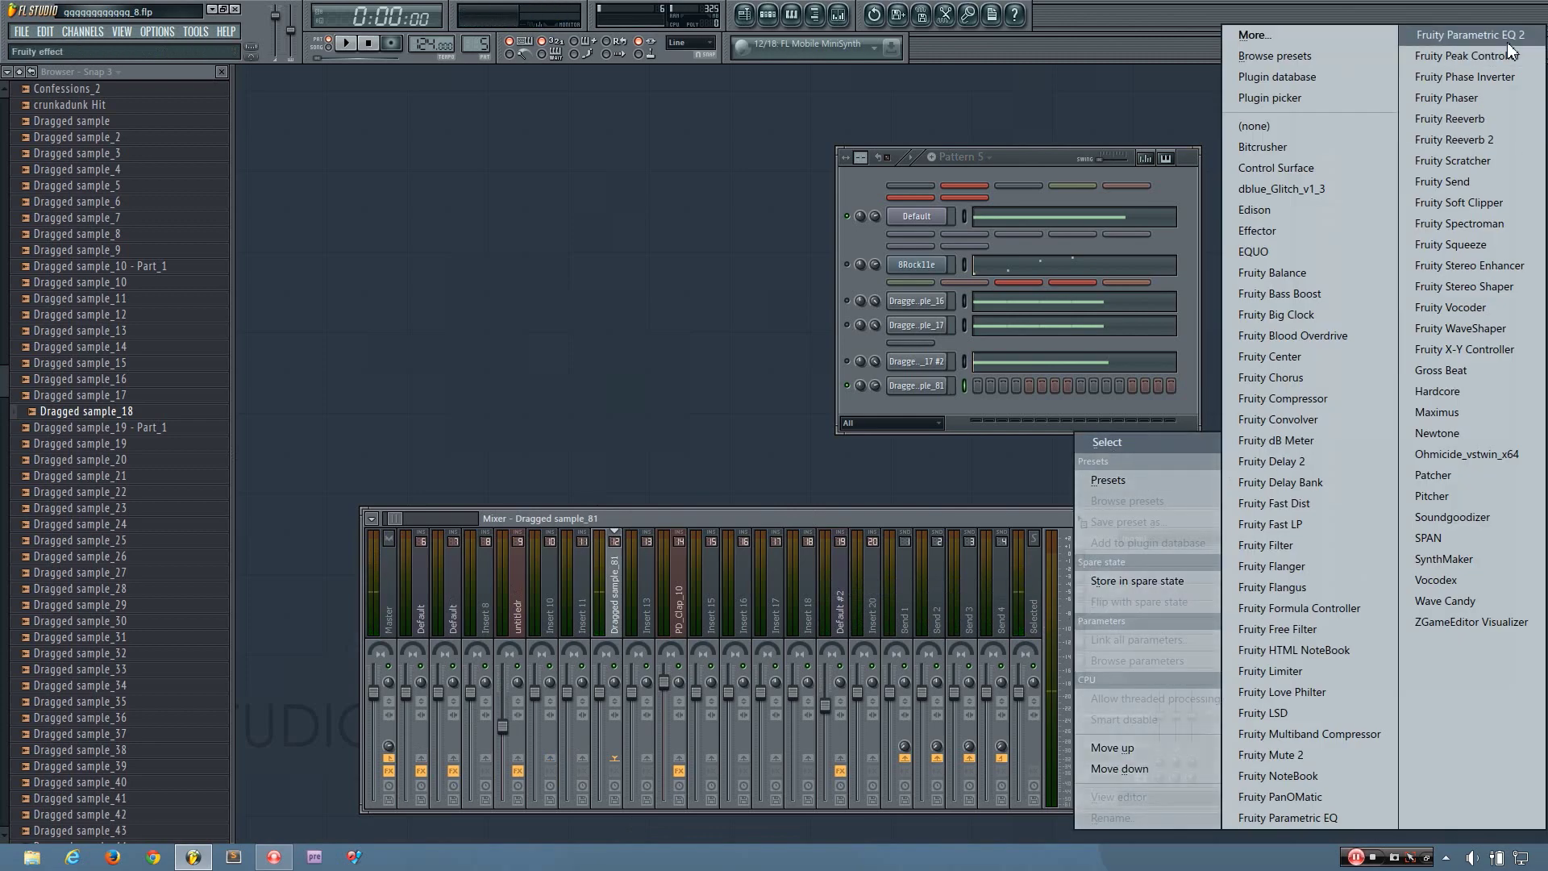
click(1508, 44)
drag(636, 221, 635, 264)
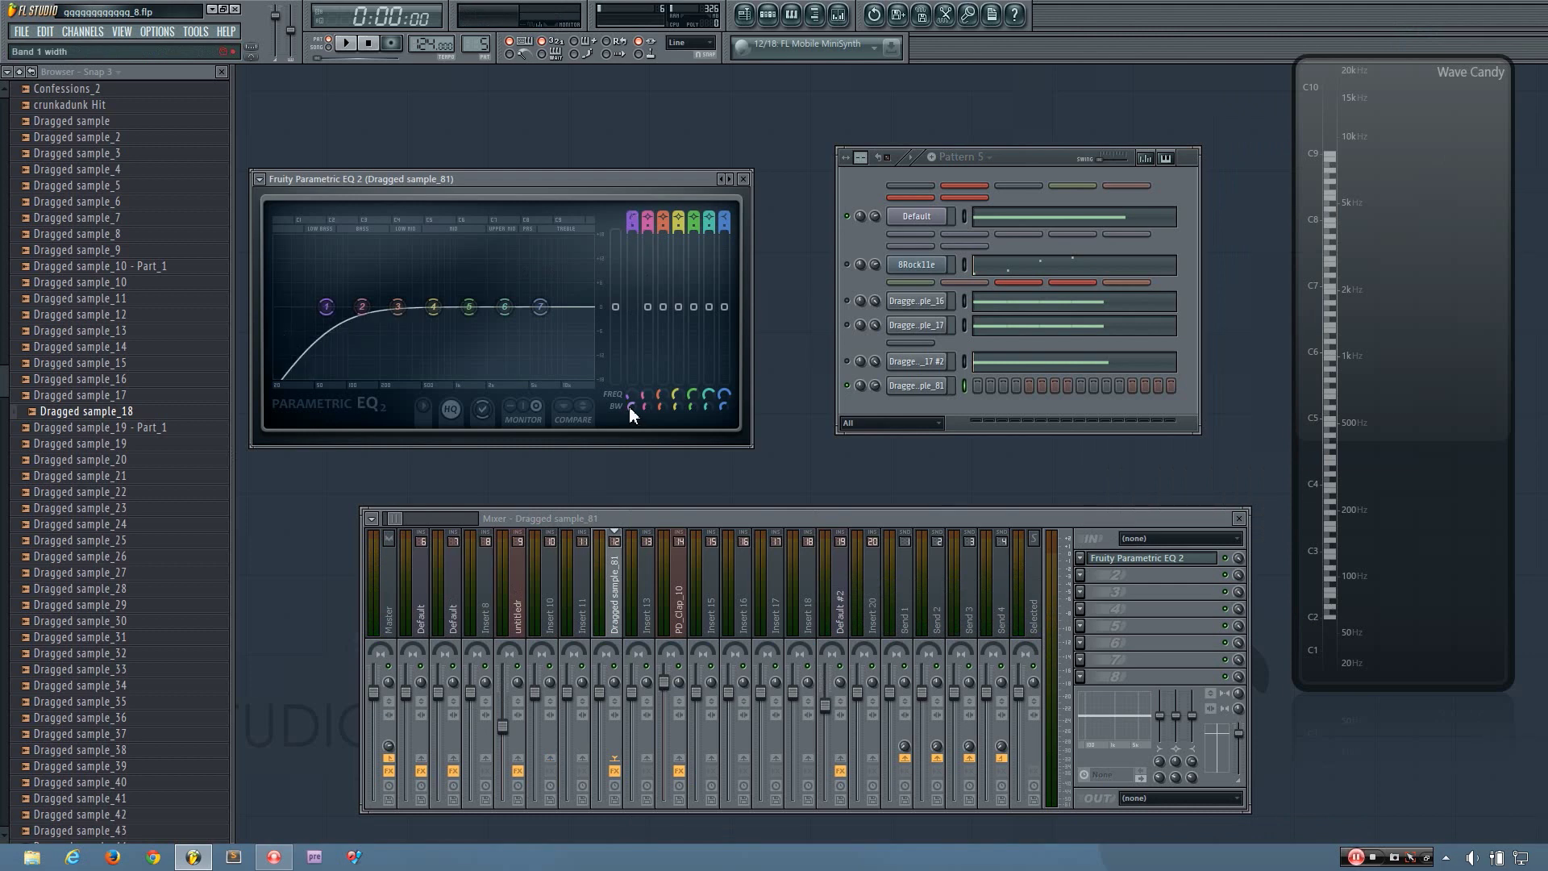
drag(629, 407, 626, 369)
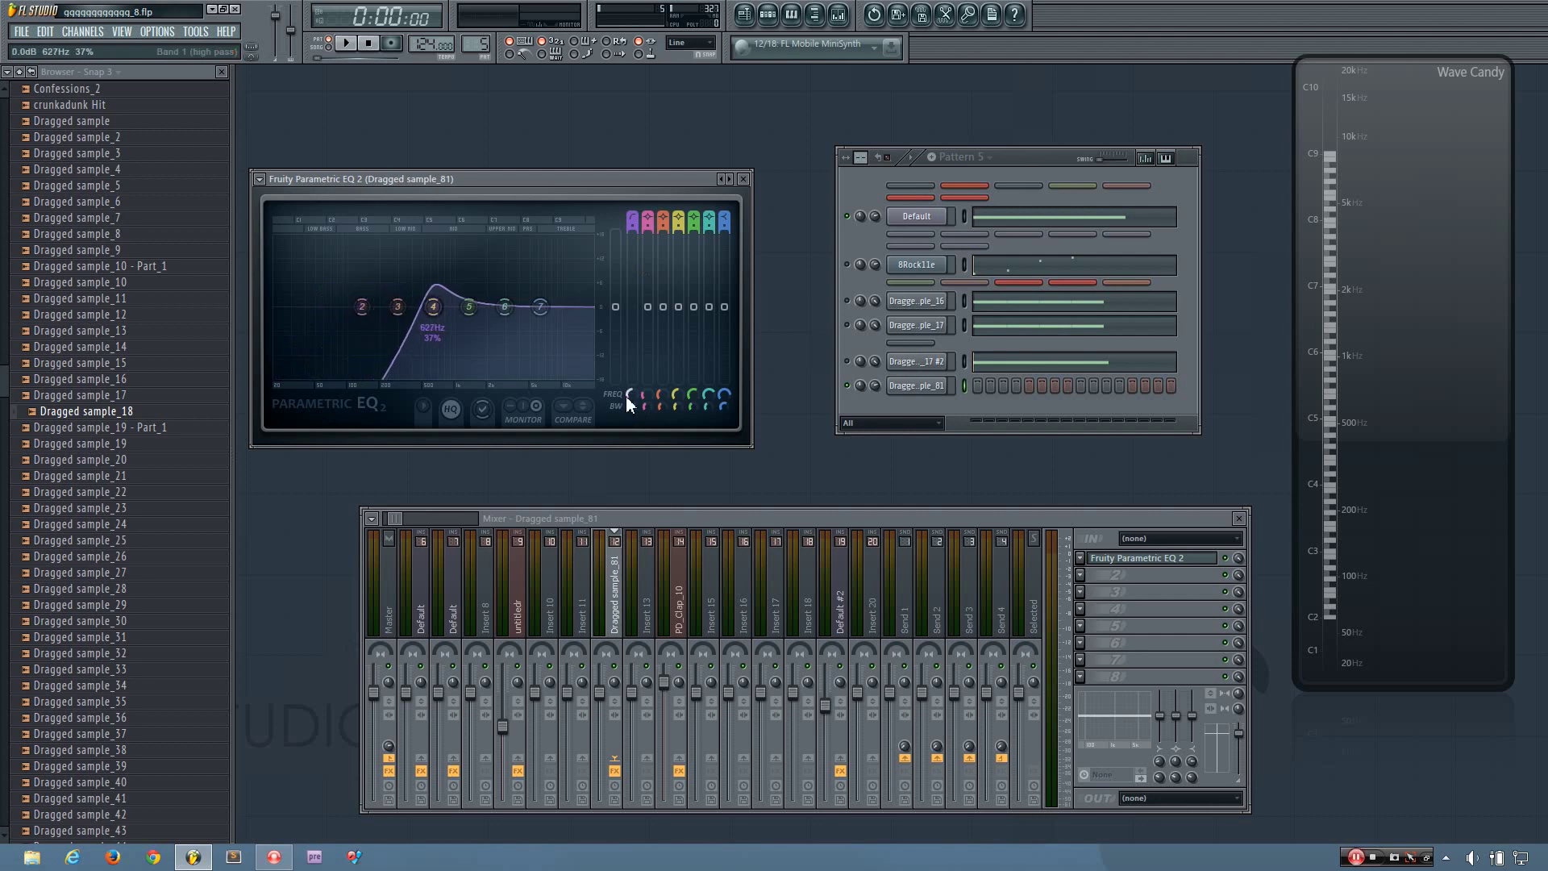
Load Fruity Fast Dist in effect slot 2 and place its window above the equalizer
click(1080, 575)
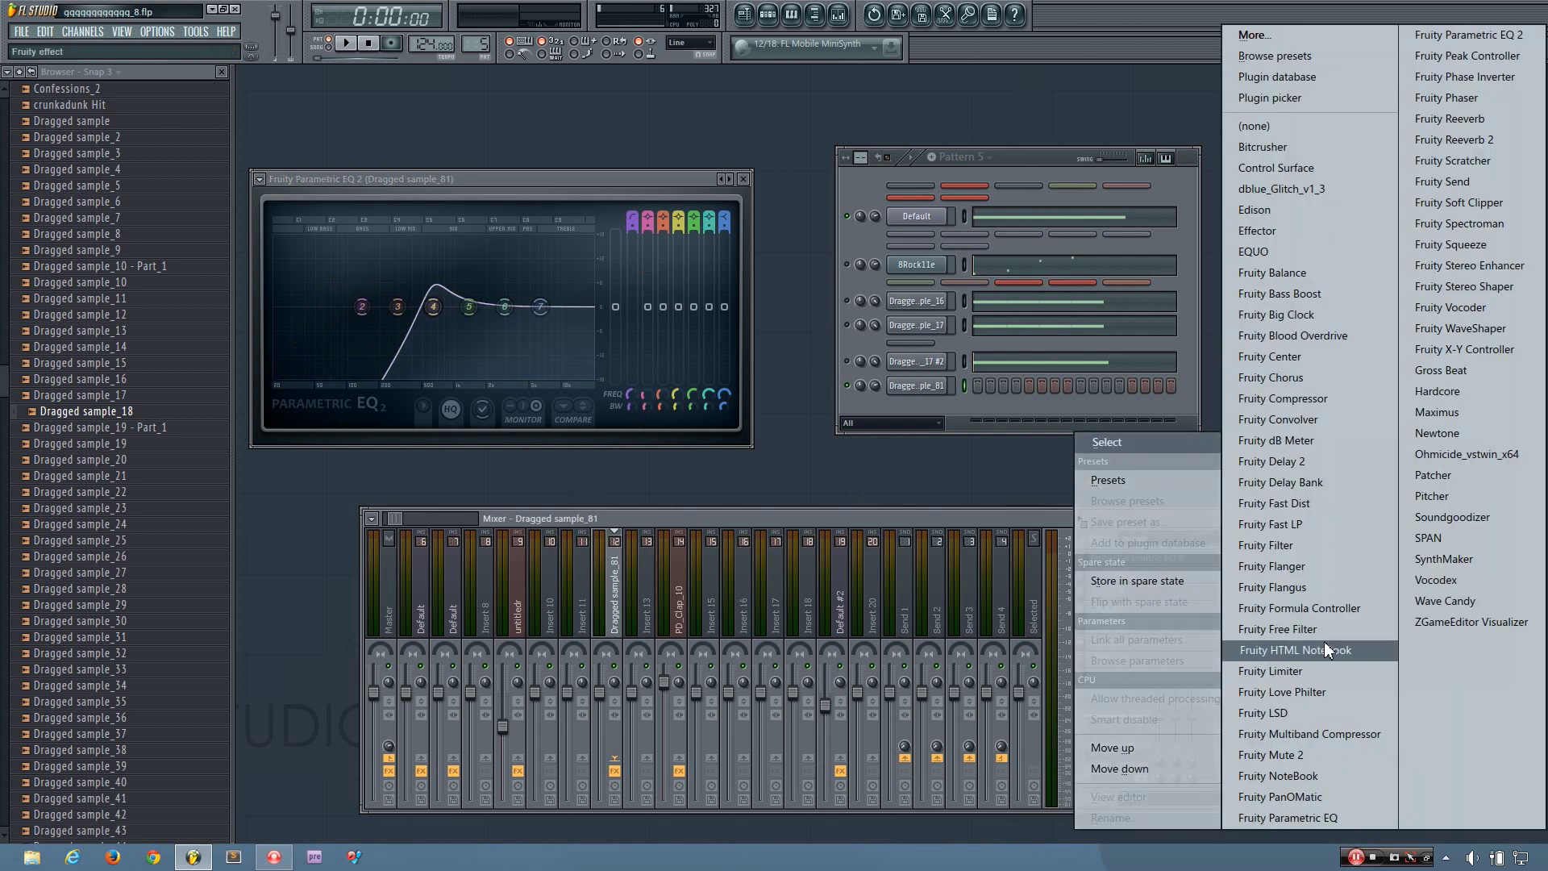
click(1323, 502)
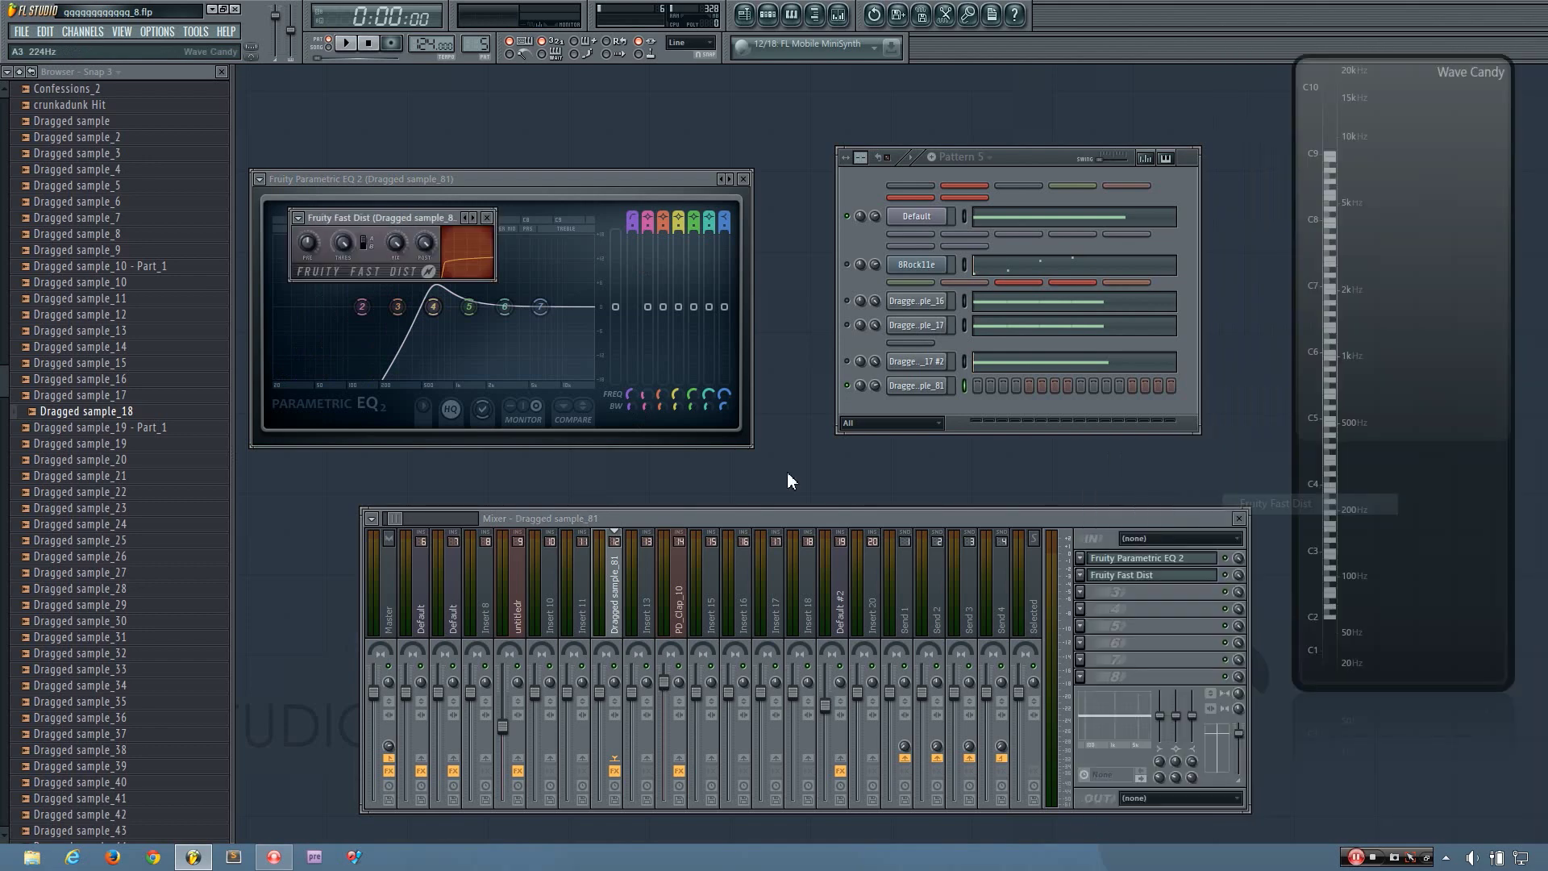
drag(397, 216, 672, 104)
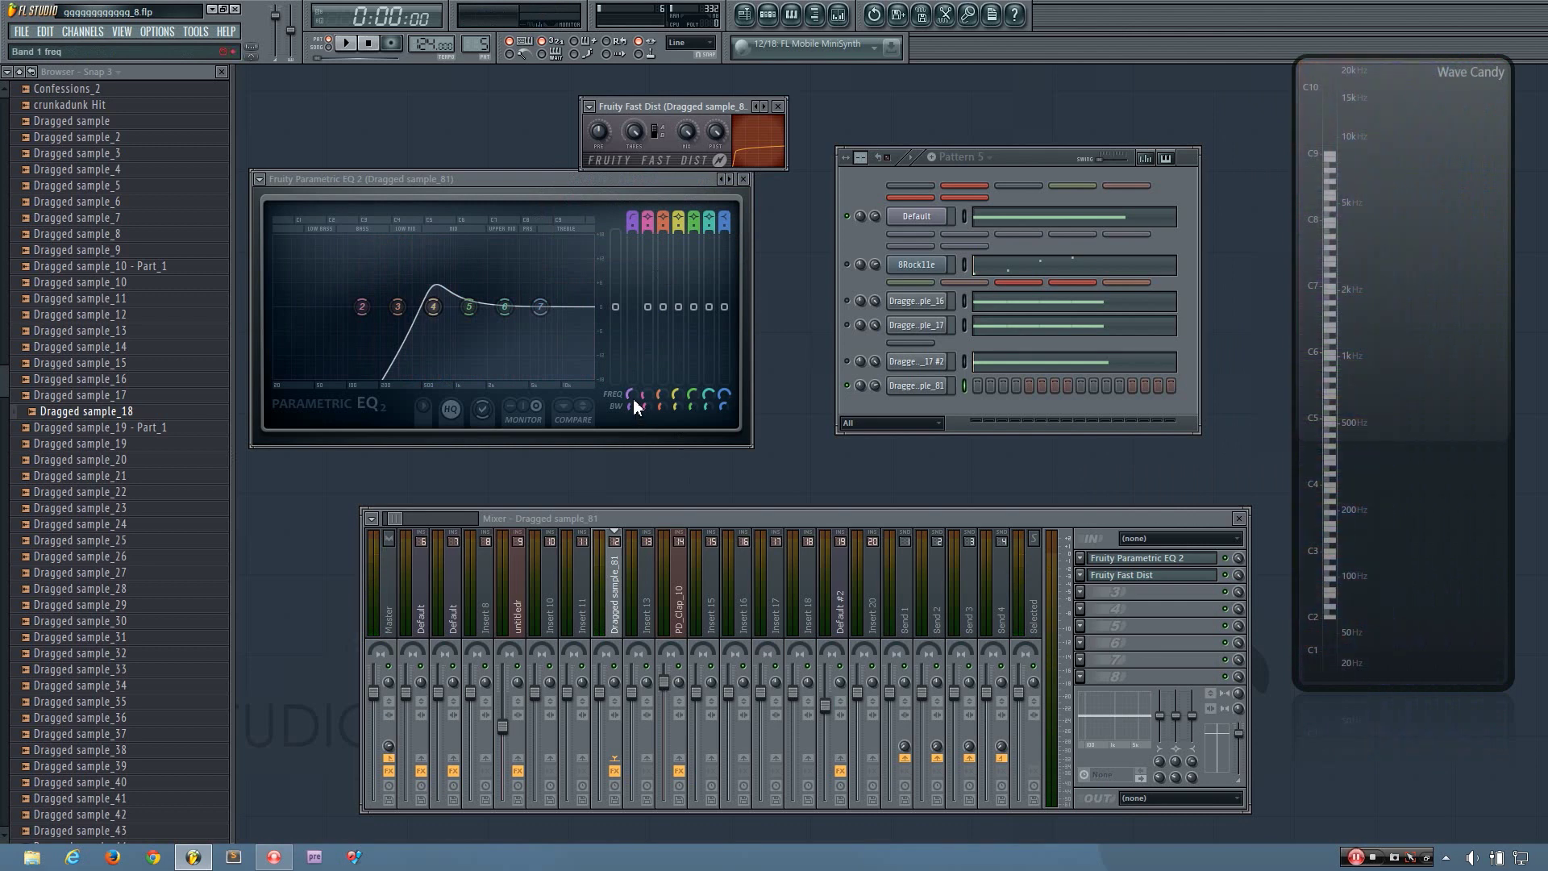
Sweep the equalizer's band 1 cutoff upward while auditioning the sample, and shift Fruity Fast Dist down to effect slot 3
mouse_move(630, 396)
mouse_down()
mouse_move(631, 363)
mouse_move(630, 432)
mouse_move(631, 371)
mouse_move(631, 415)
mouse_move(630, 395)
mouse_up()
key(q)
key(q)
key(q)
key(q)
key(q)
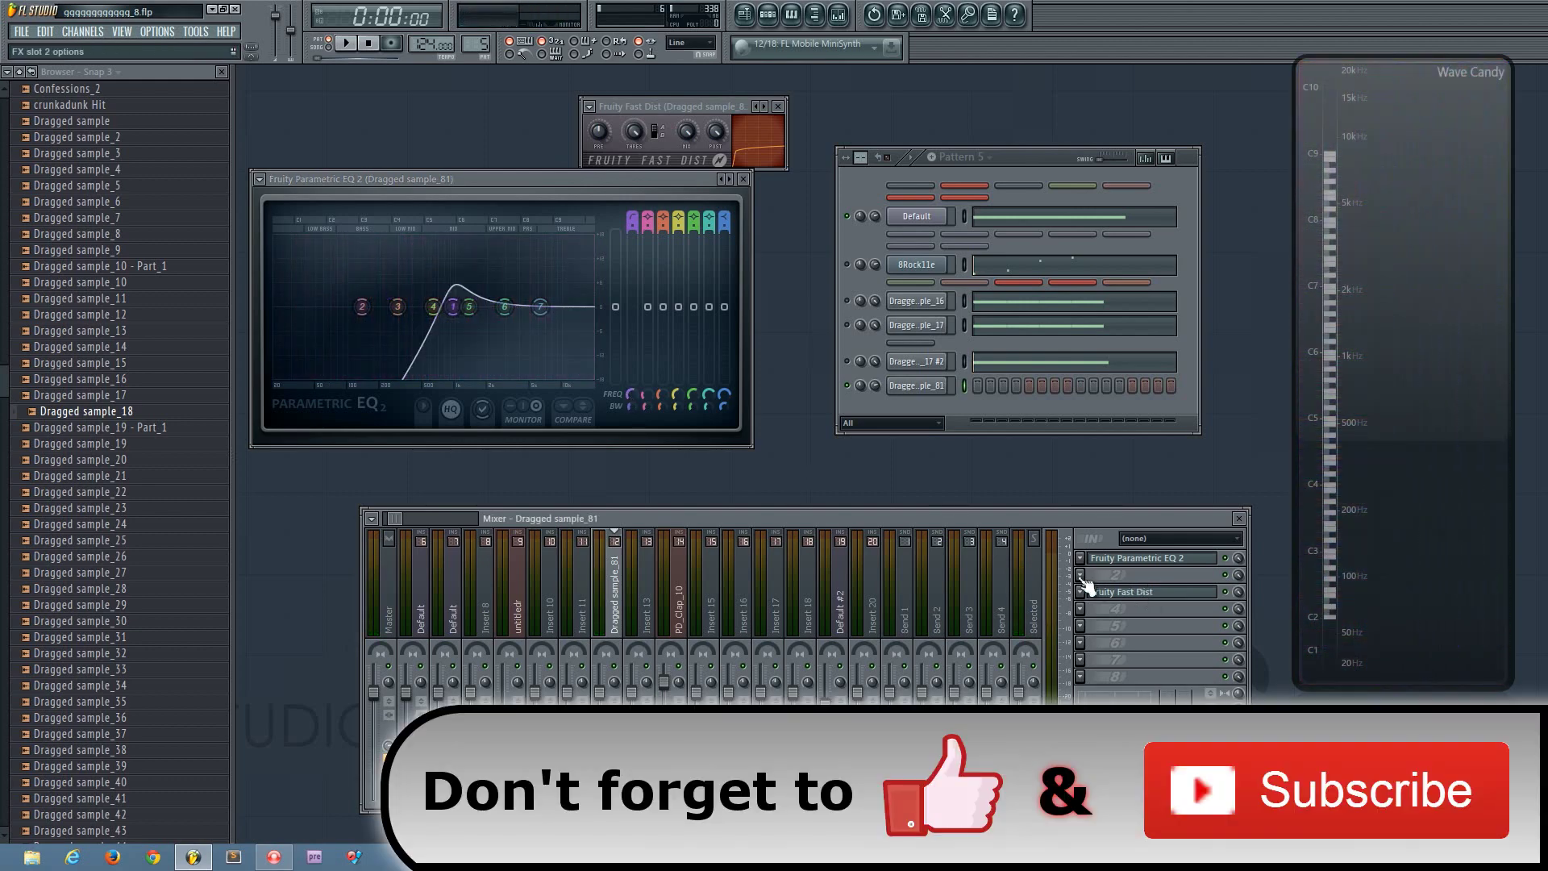
Try Fruity Flanger in effect slot 2 between the equalizer and the distortion, auditioning the sample through it
click(1081, 576)
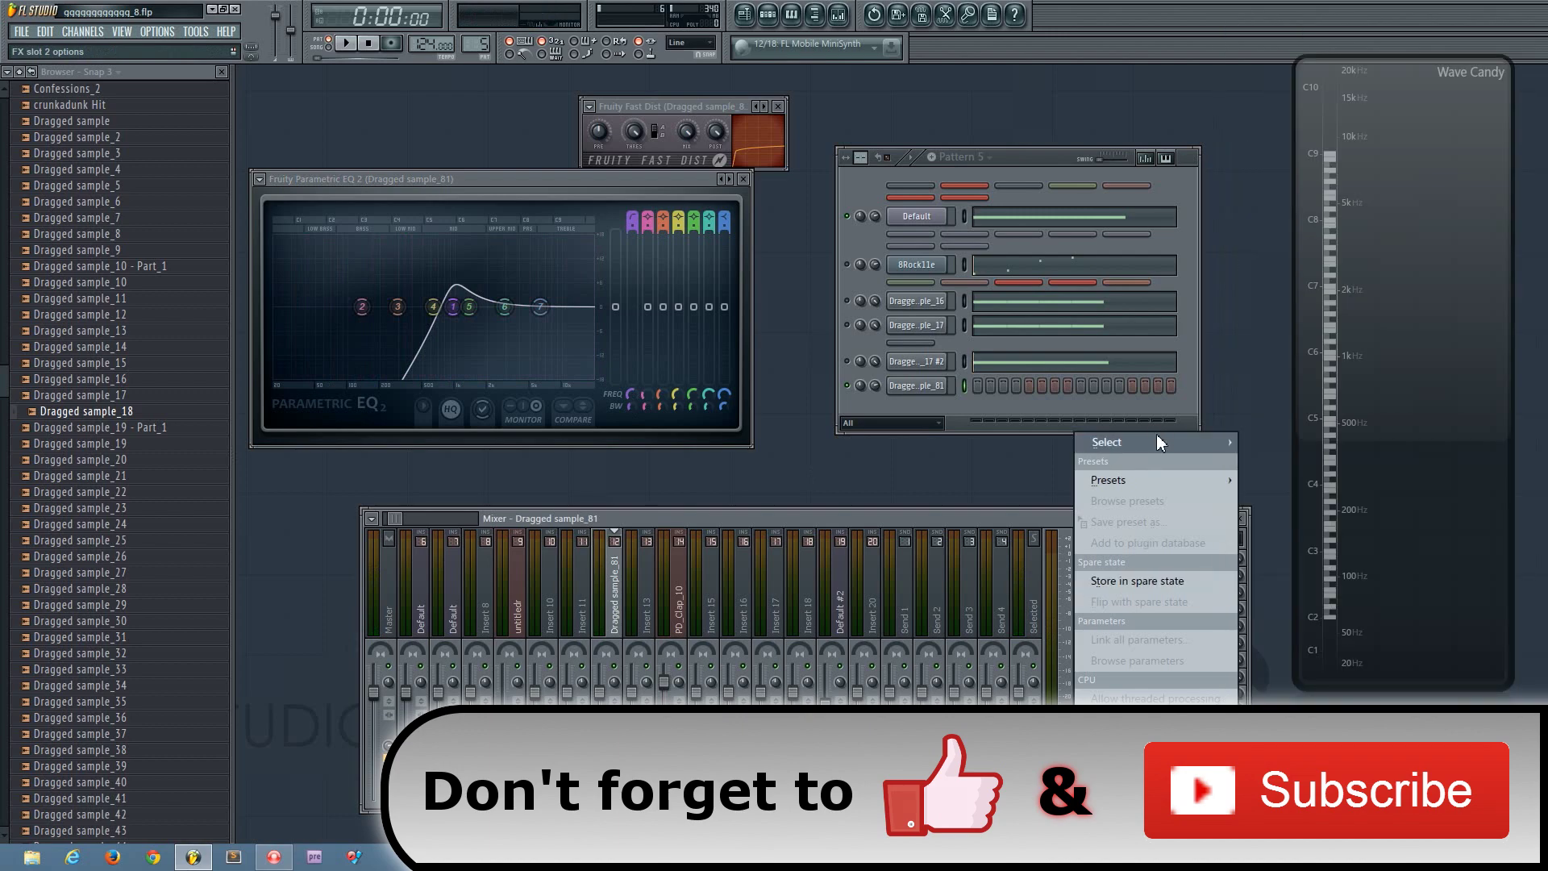
mouse_move(1157, 442)
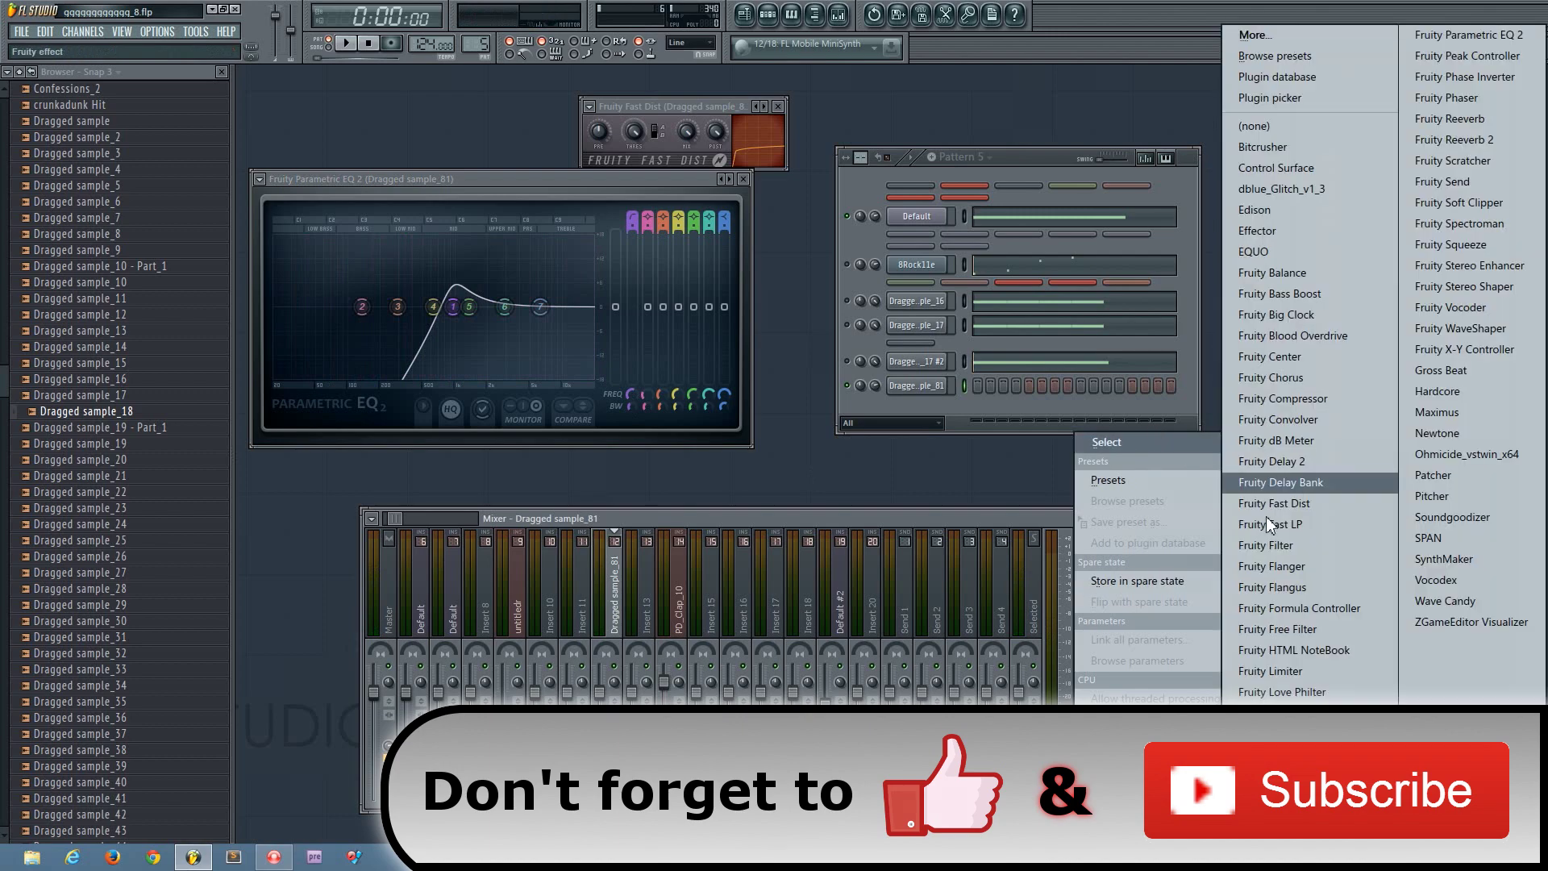
click(1308, 567)
key(q)
key(q)
key(q)
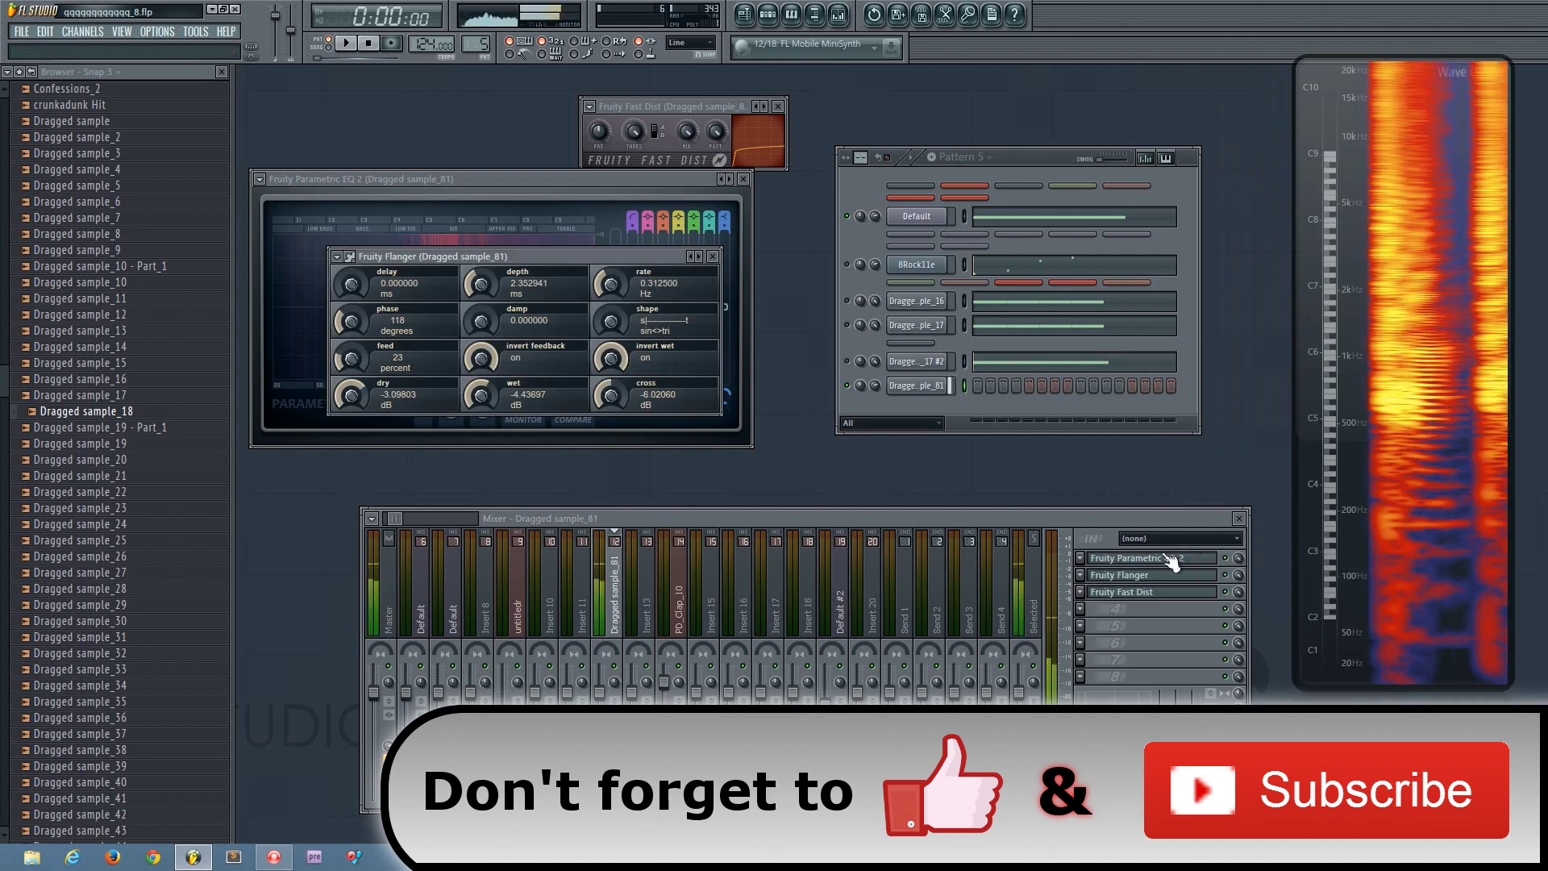
Replace the flanger in effect slot 2 with Fruity Chorus and audition the sample repeatedly
click(1085, 577)
mouse_move(1169, 442)
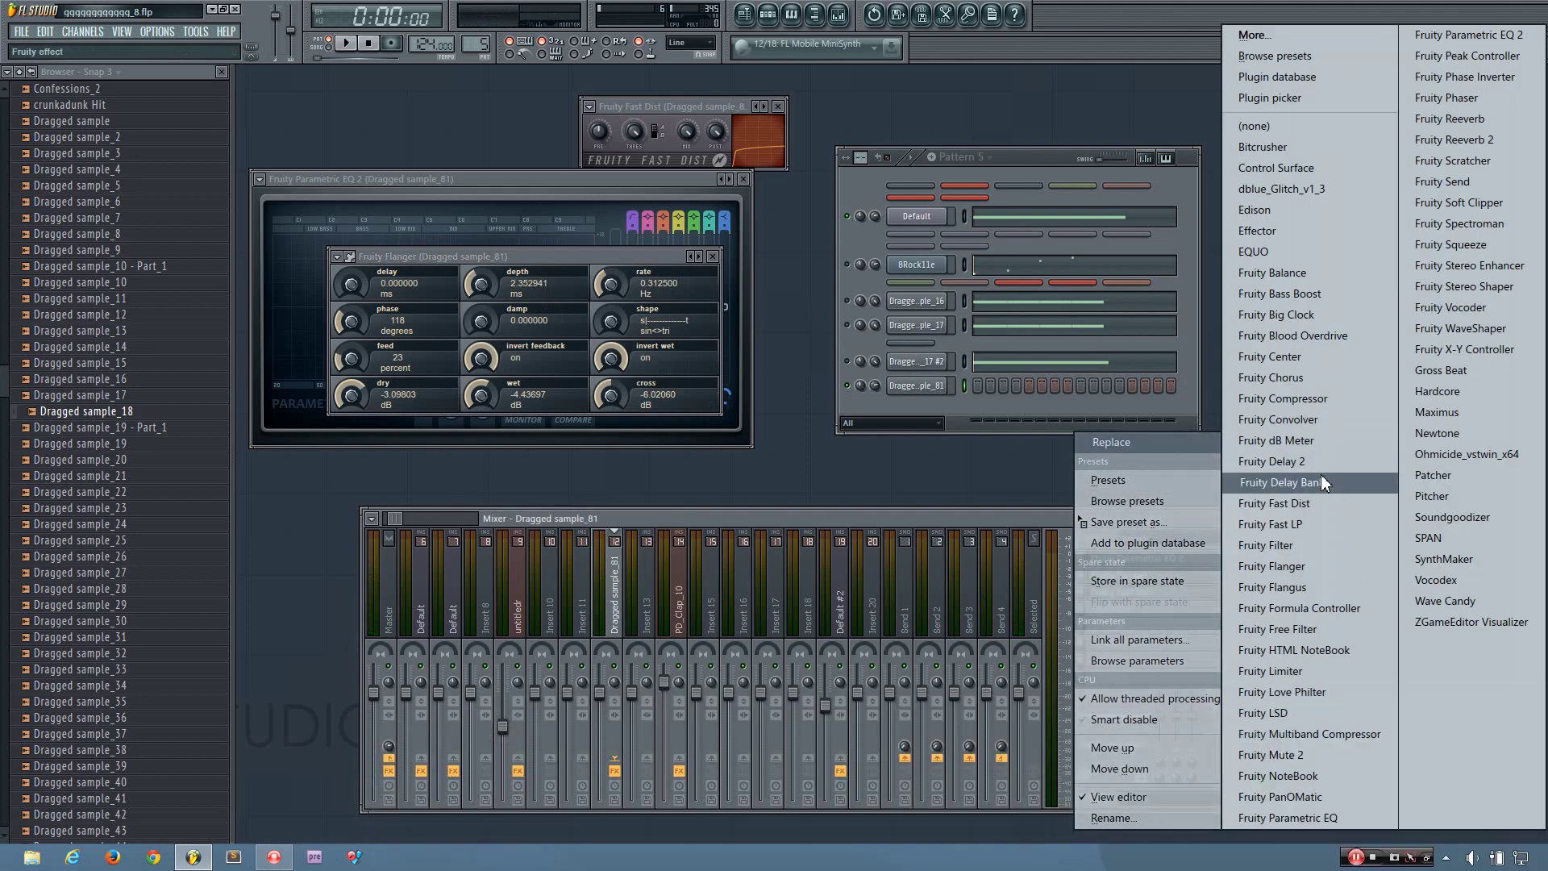
click(1288, 379)
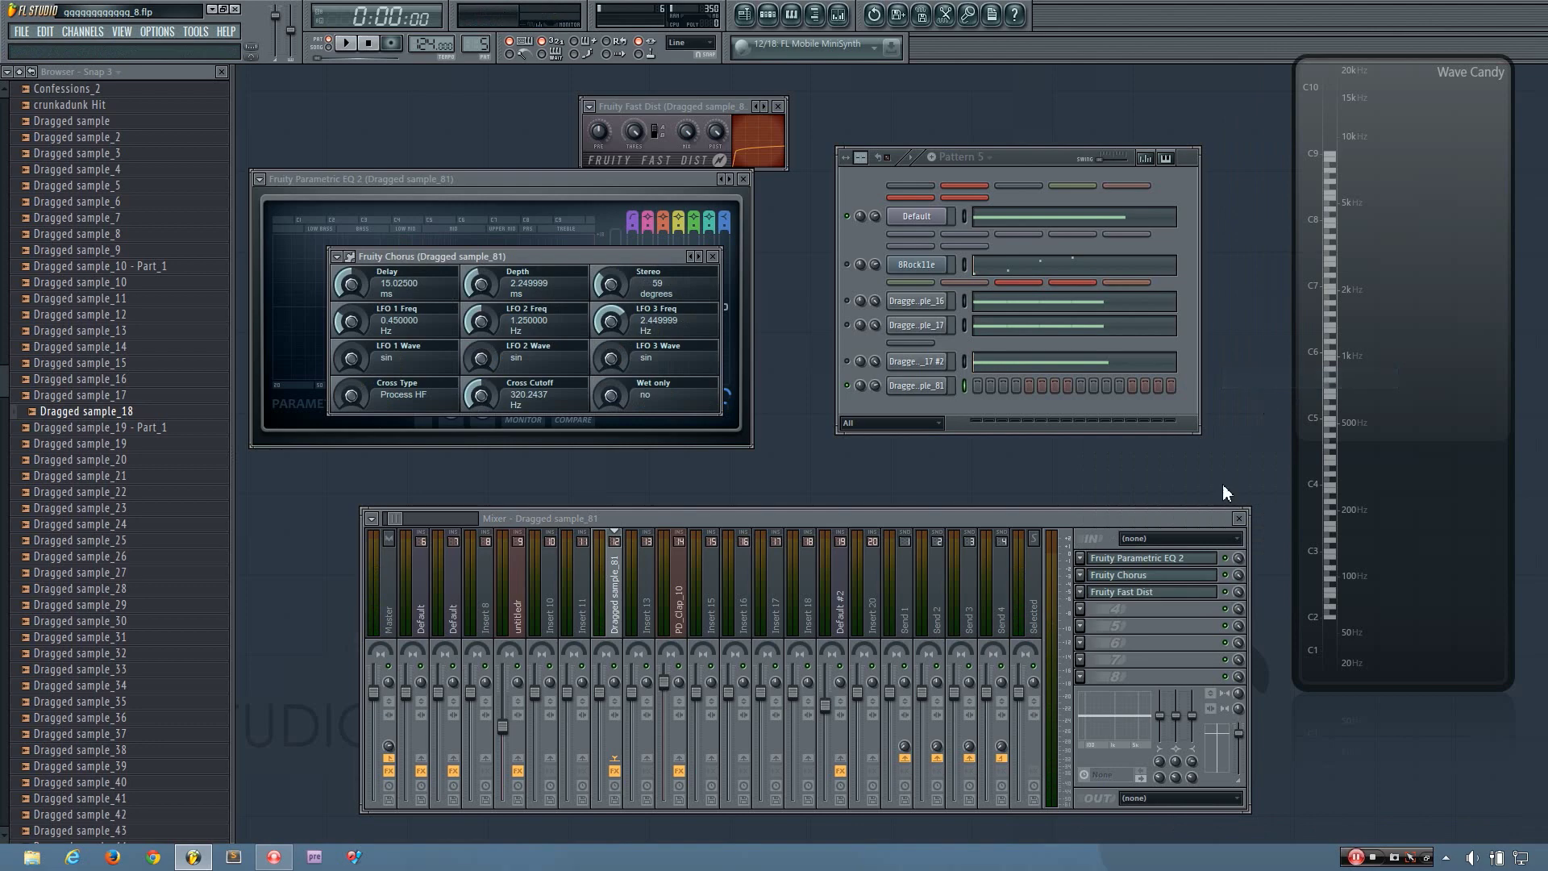
key(q)
key(q)
key(q)
key(q)
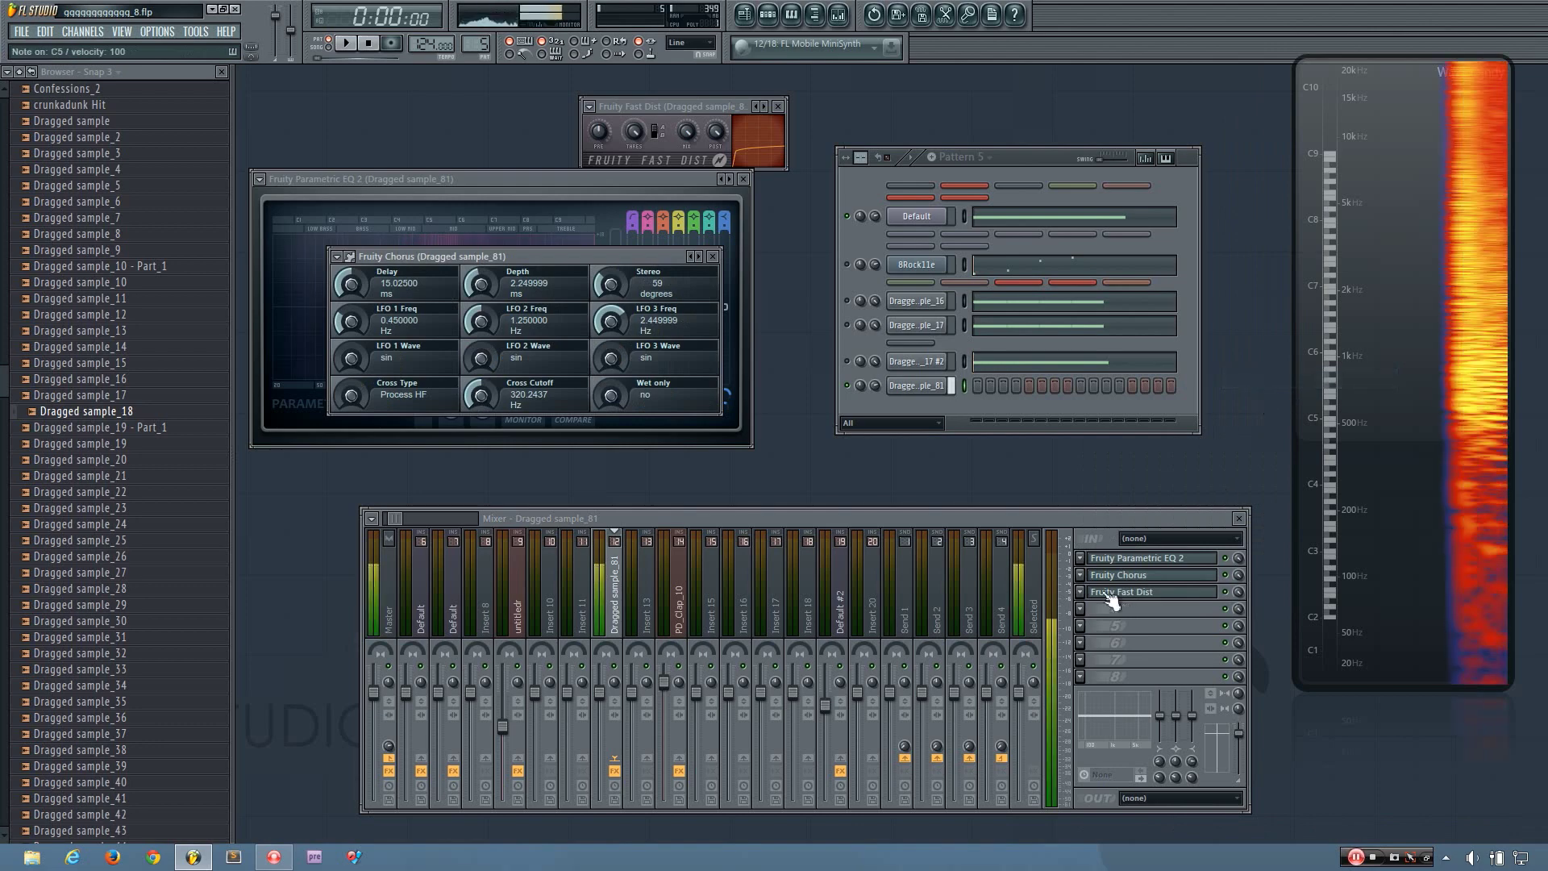
Sweep the equalizer's band 1 cutoff to about 519 Hz to test the chorus, and clear effect slot 2
click(535, 194)
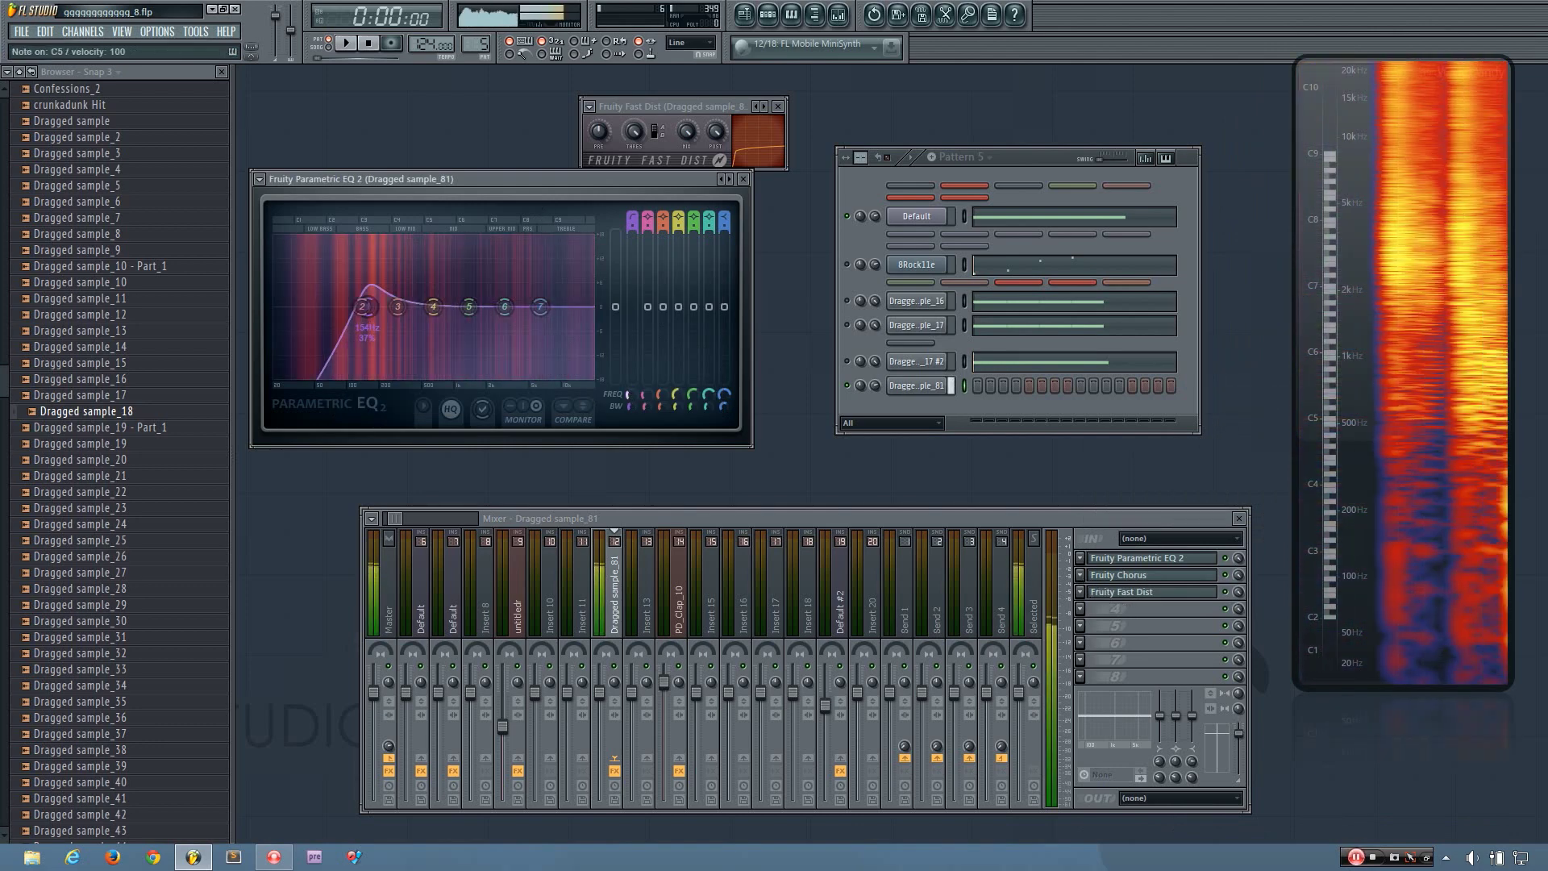
drag(367, 306, 425, 306)
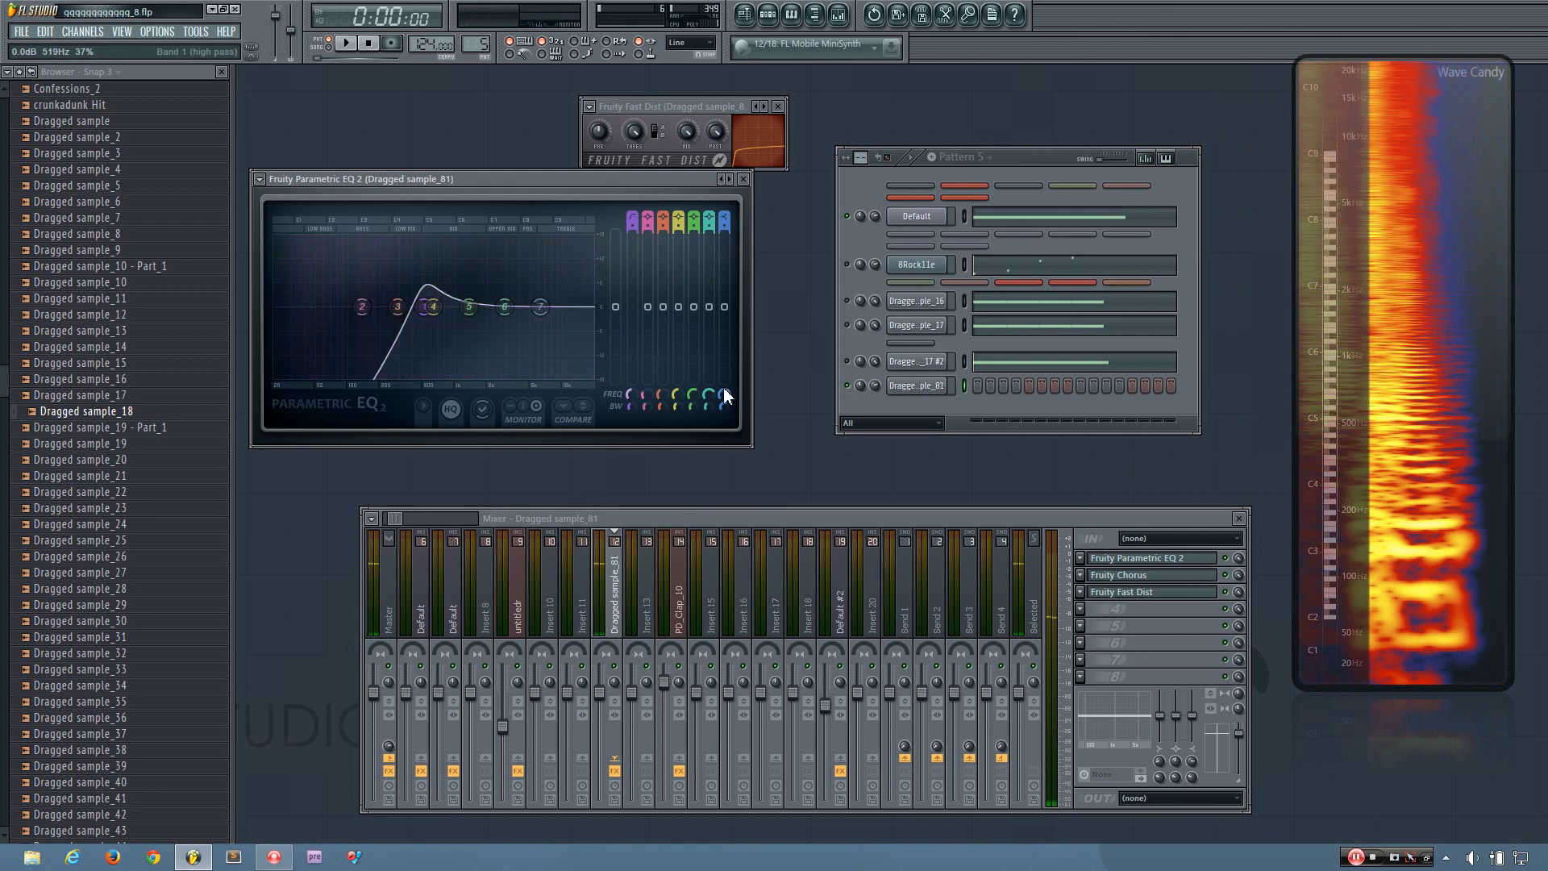
click(1086, 581)
mouse_move(1150, 440)
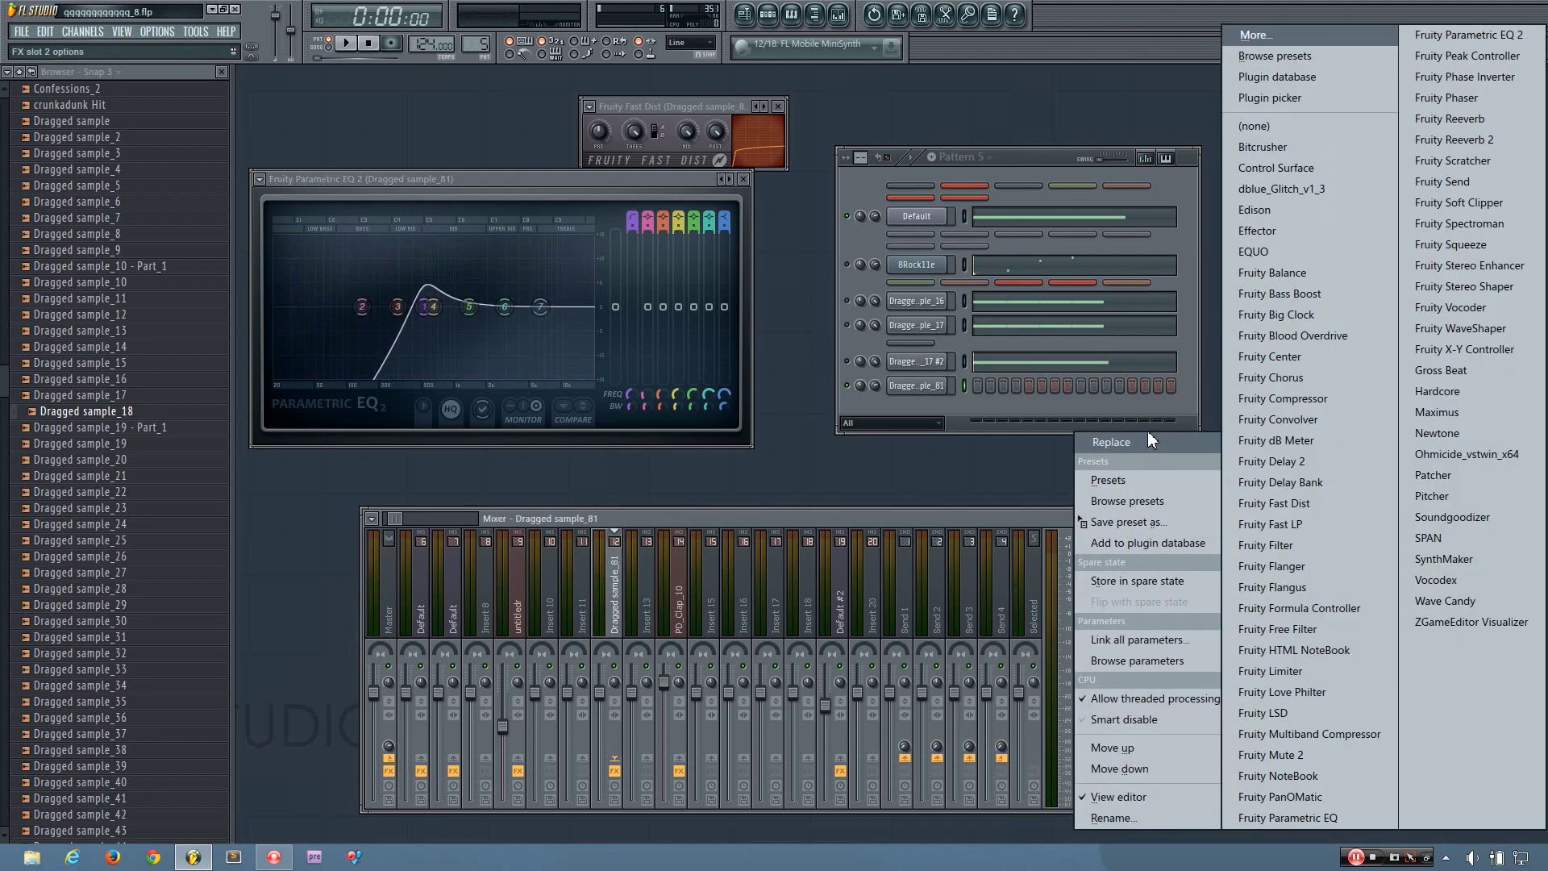
click(1306, 127)
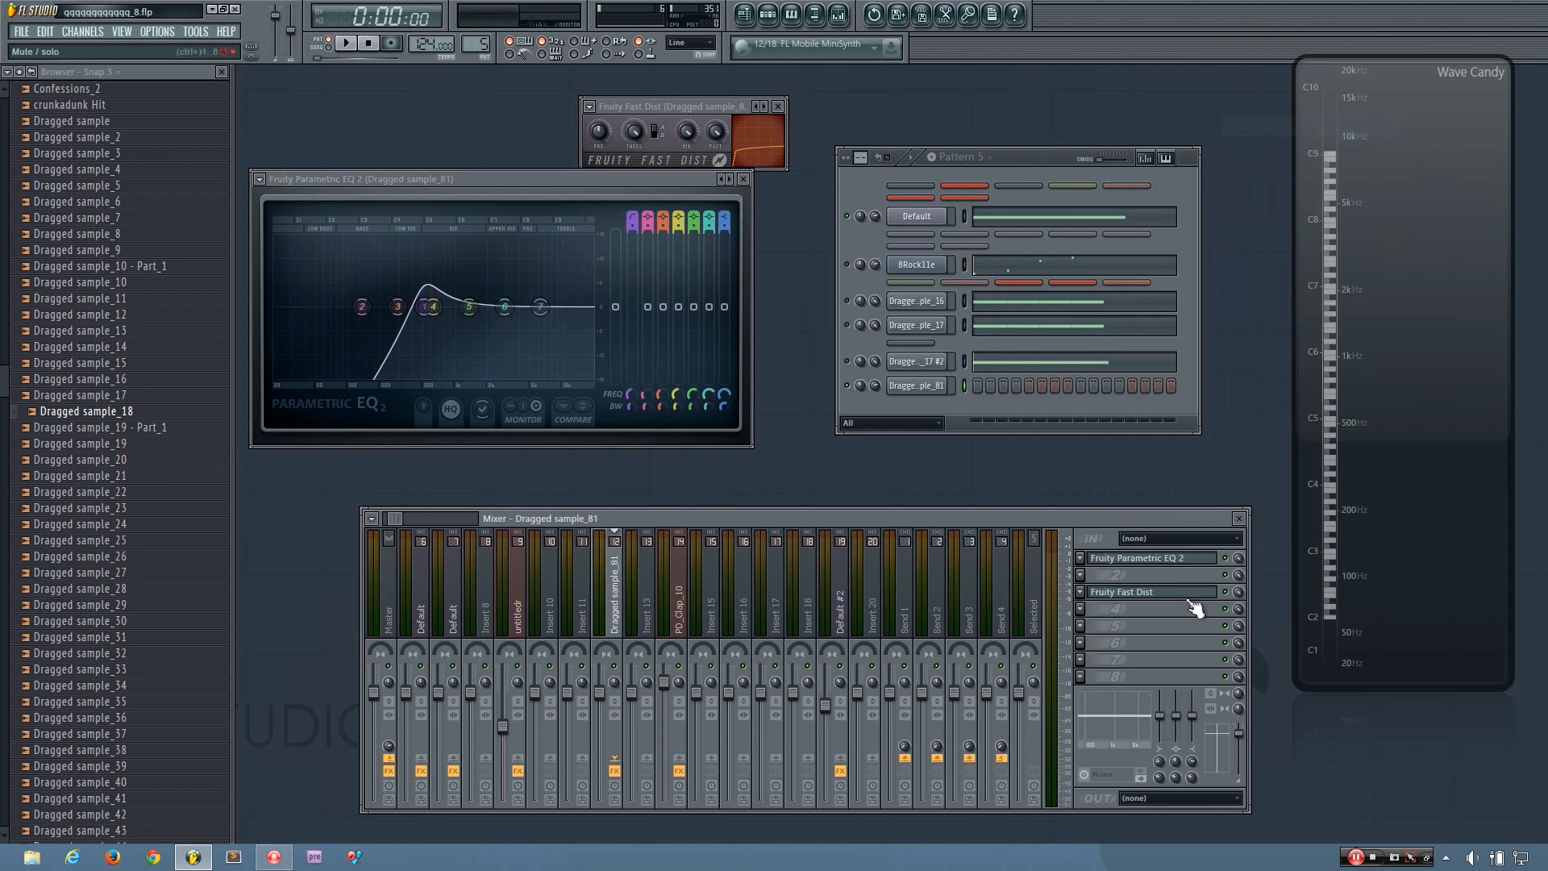
Load Fruity Reeverb in effect slot 5 and sweep the equalizer's band 1 cutoff to hear the reverb on the sample
click(1081, 627)
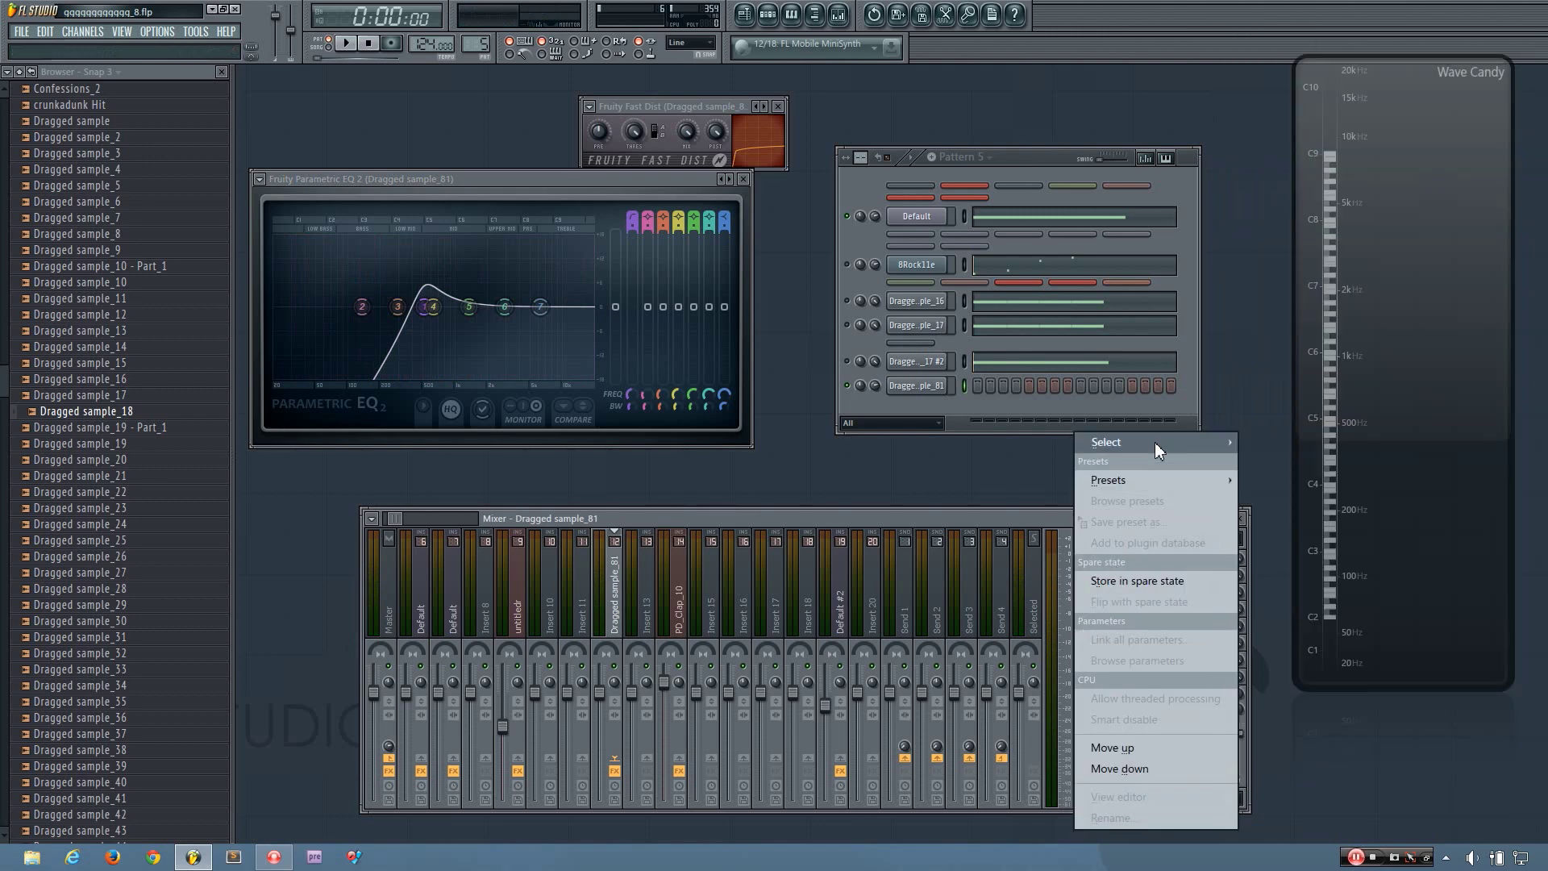
mouse_move(1155, 442)
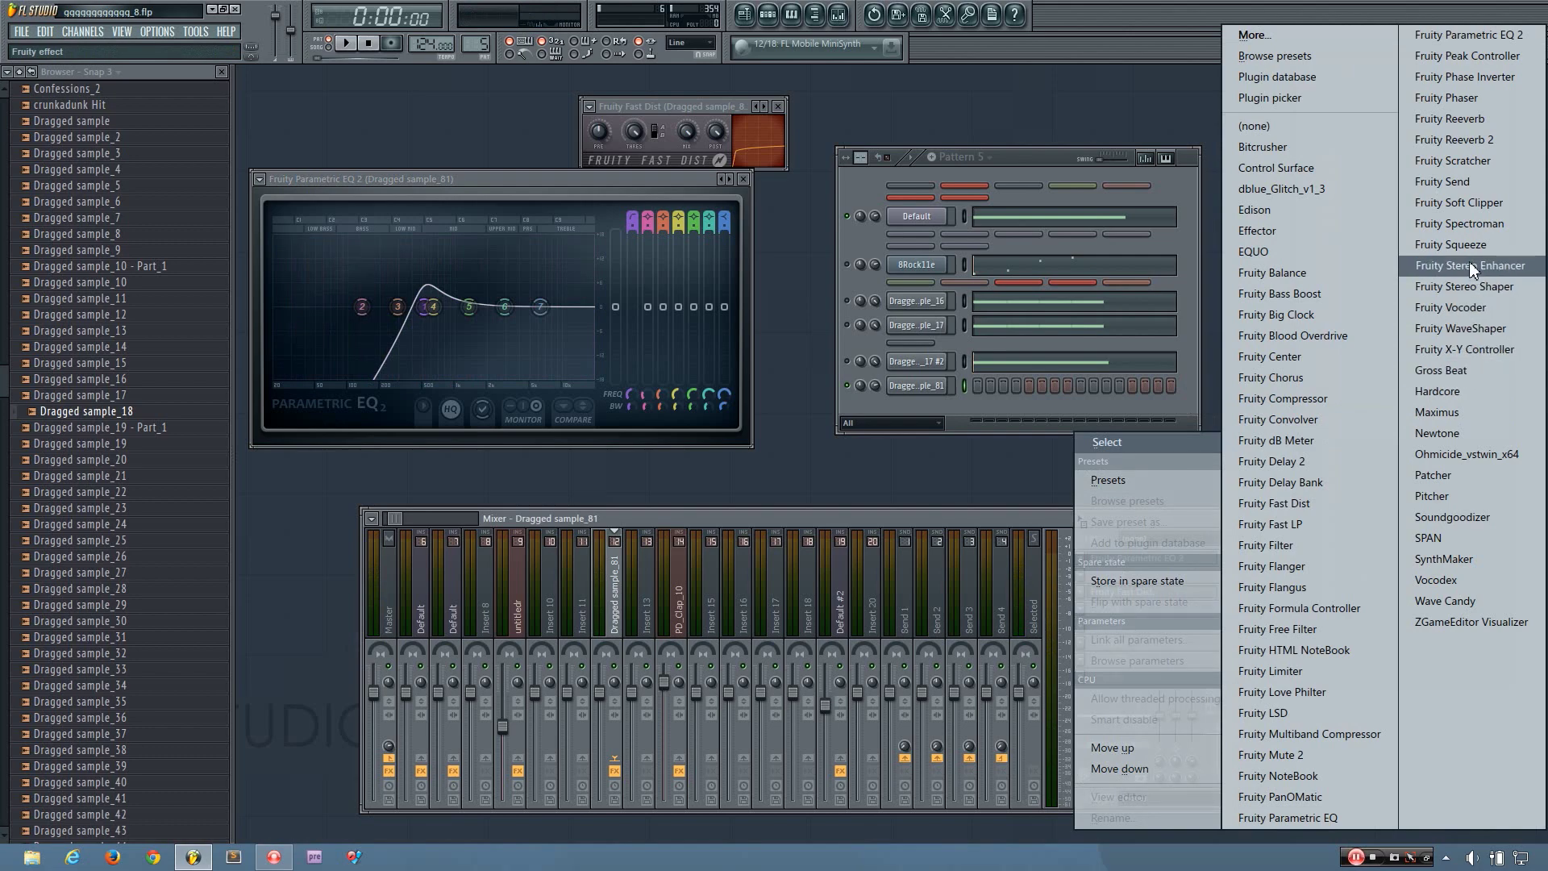
click(1482, 122)
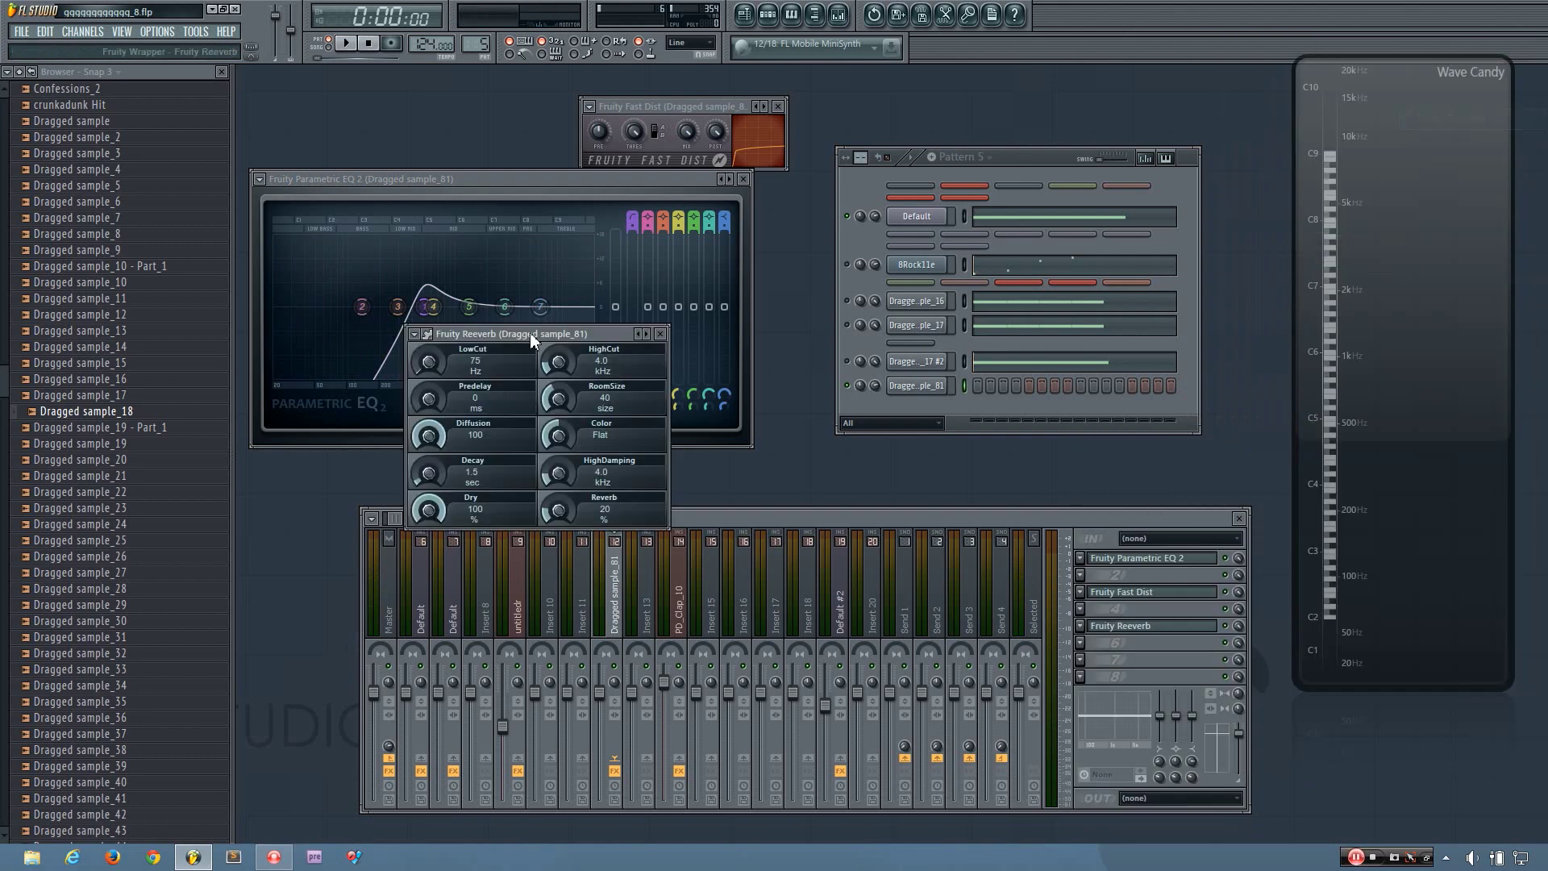
drag(530, 332, 555, 307)
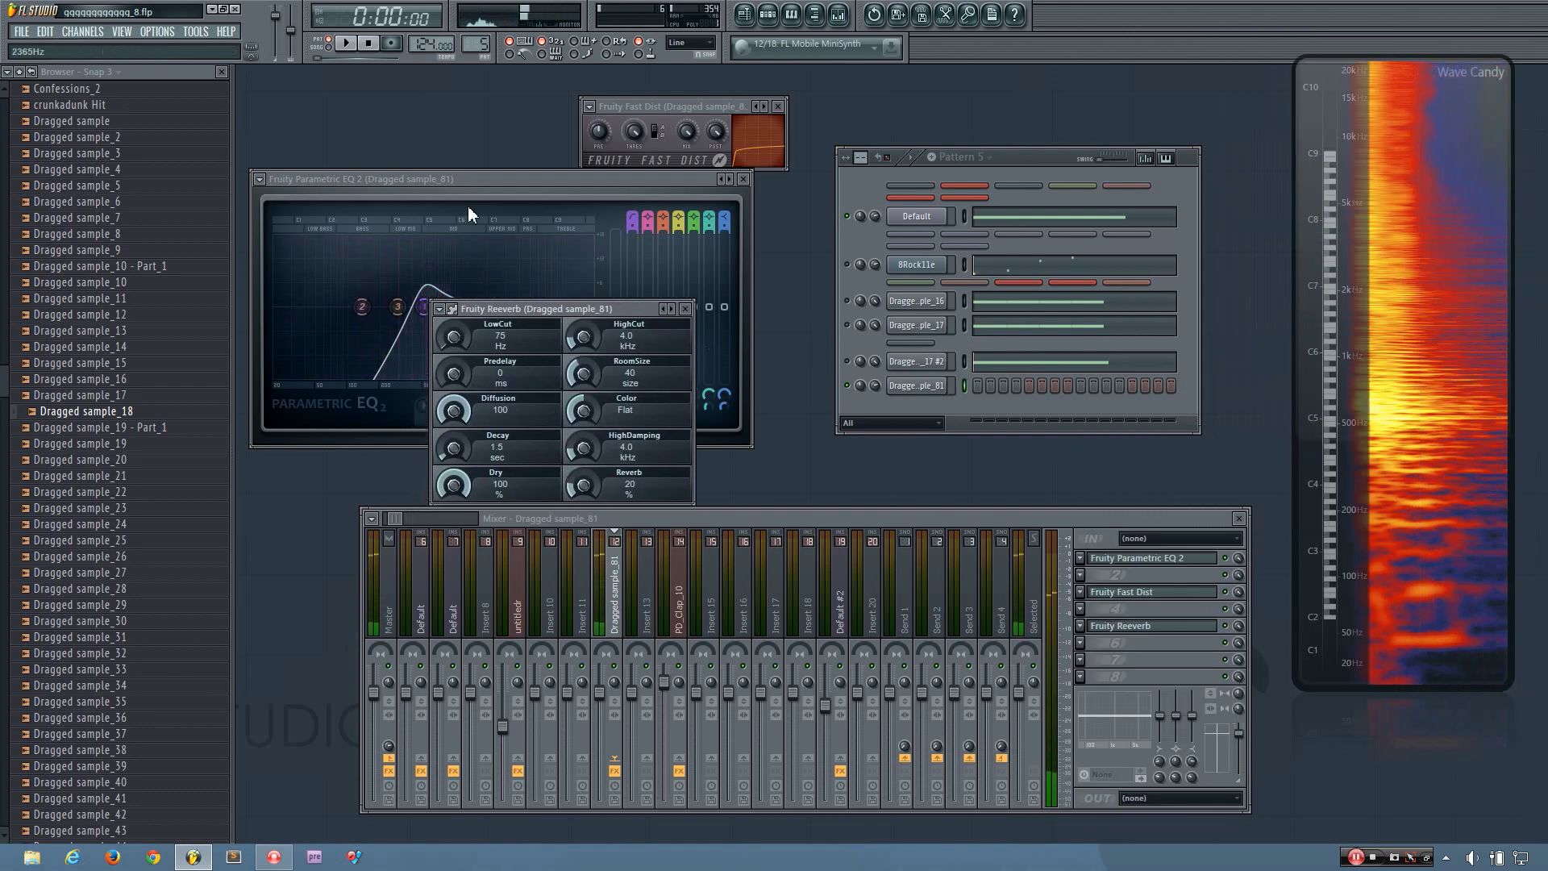
click(511, 178)
mouse_move(425, 306)
mouse_down()
mouse_move(484, 307)
mouse_move(372, 306)
mouse_move(500, 306)
mouse_move(424, 306)
mouse_up()
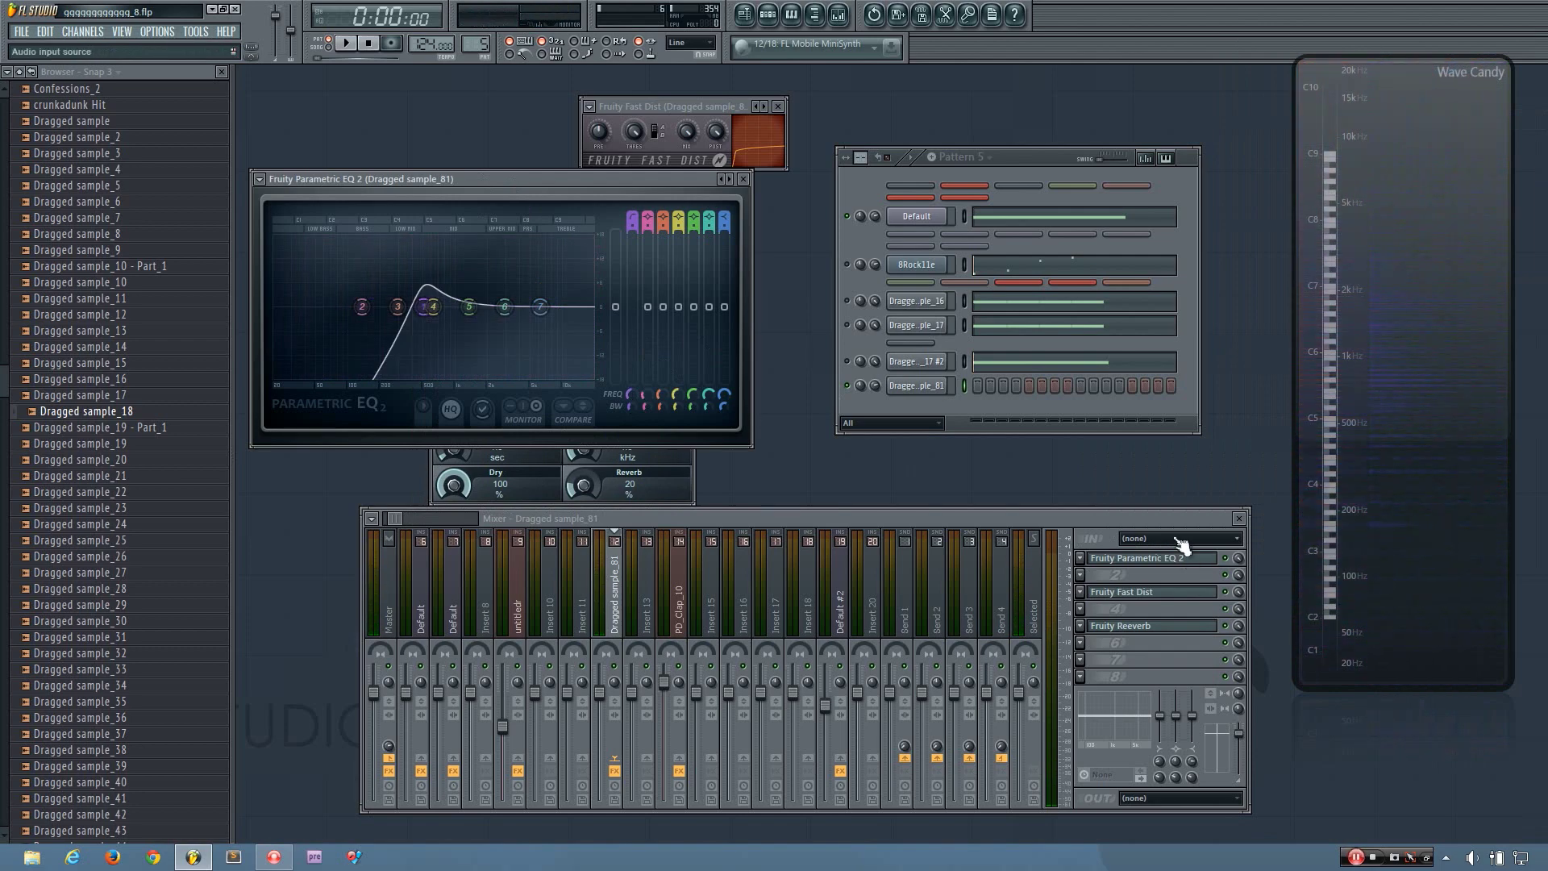
Load Bitcrusher in effect slot 4 with bit depth 3 and downsampling 4, and sweep the equalizer's band 1 cutoff down to just before band 3
click(1128, 626)
click(1081, 609)
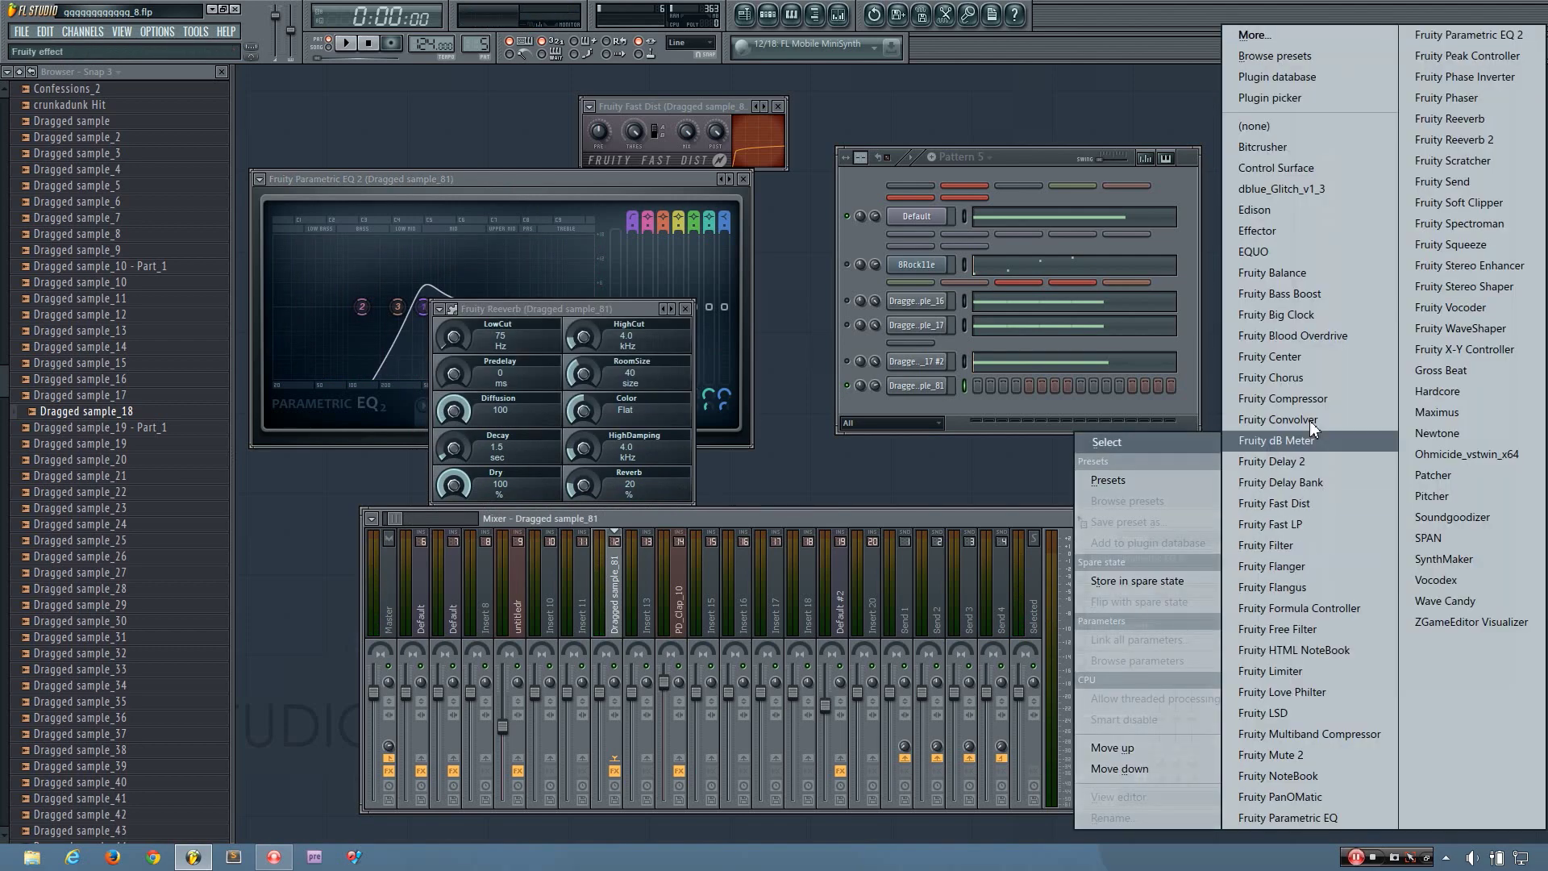
click(1272, 146)
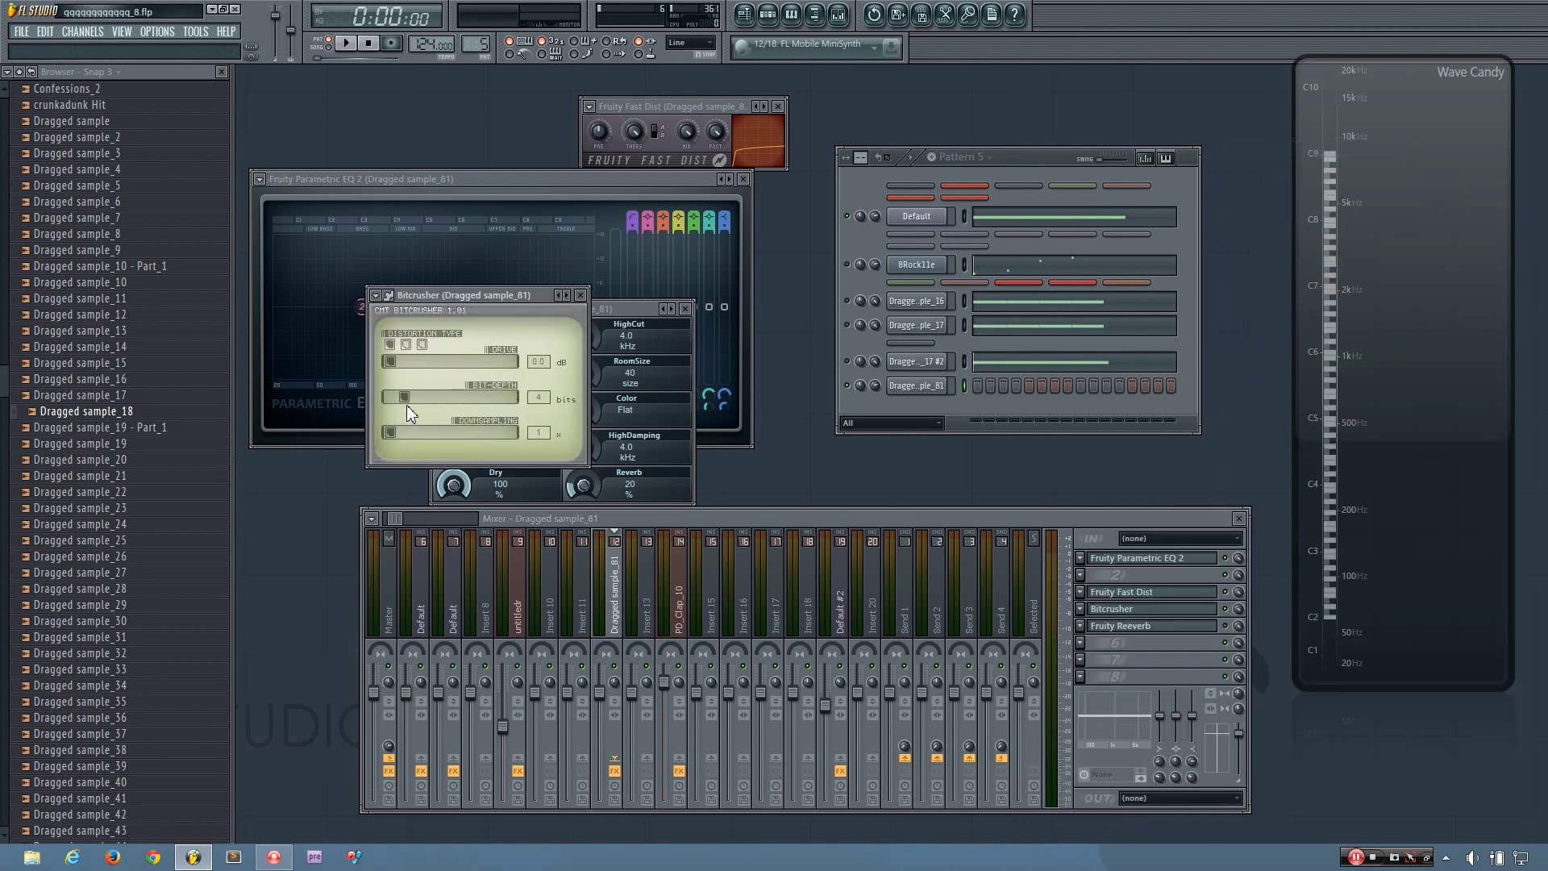
drag(406, 405, 400, 433)
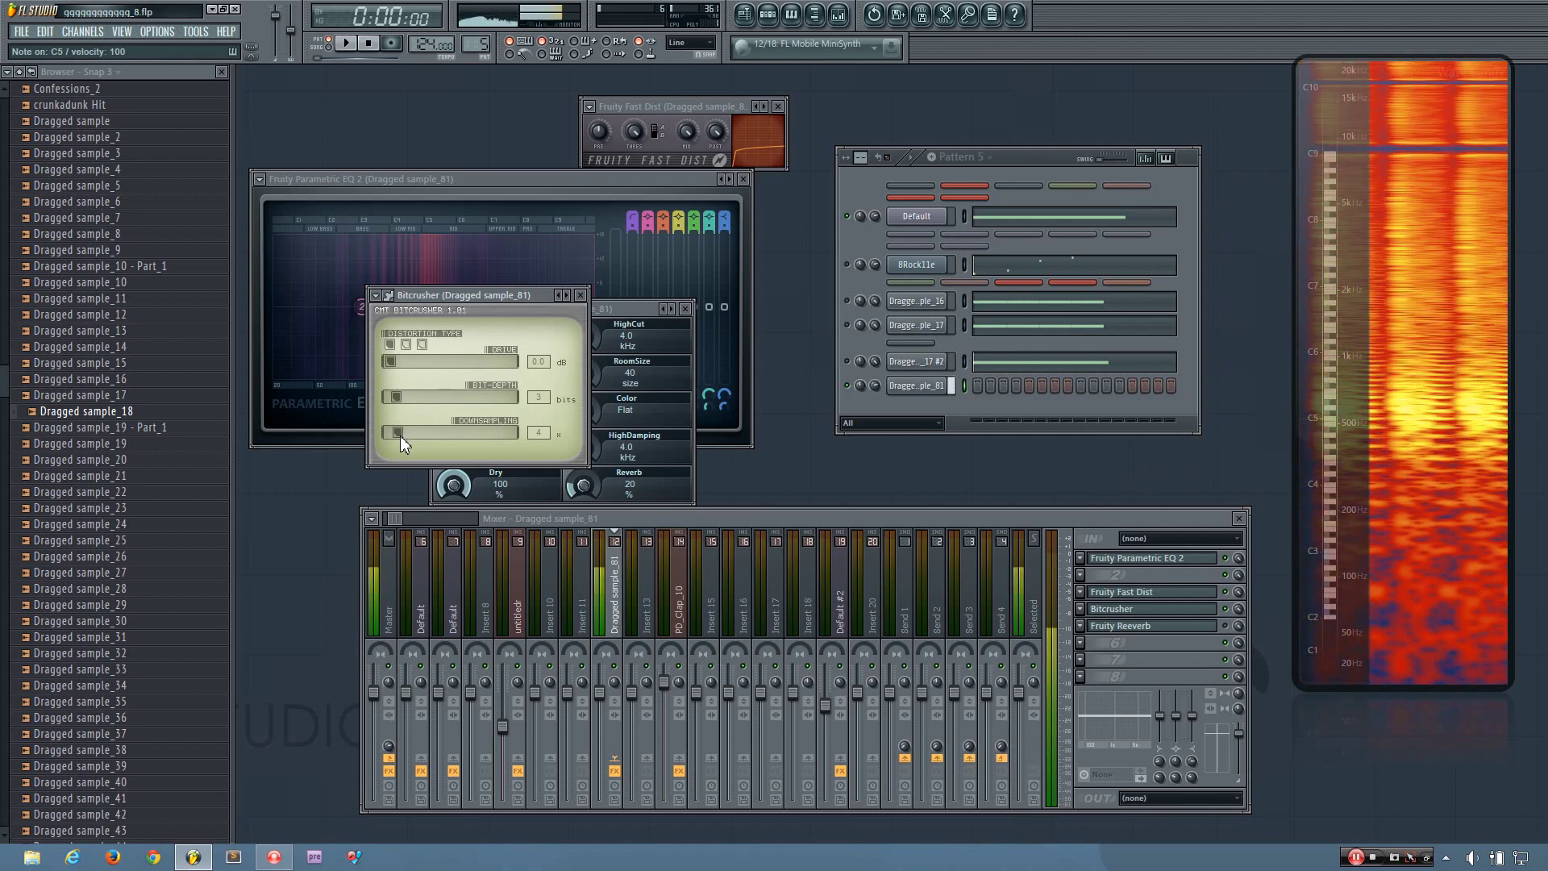
click(545, 179)
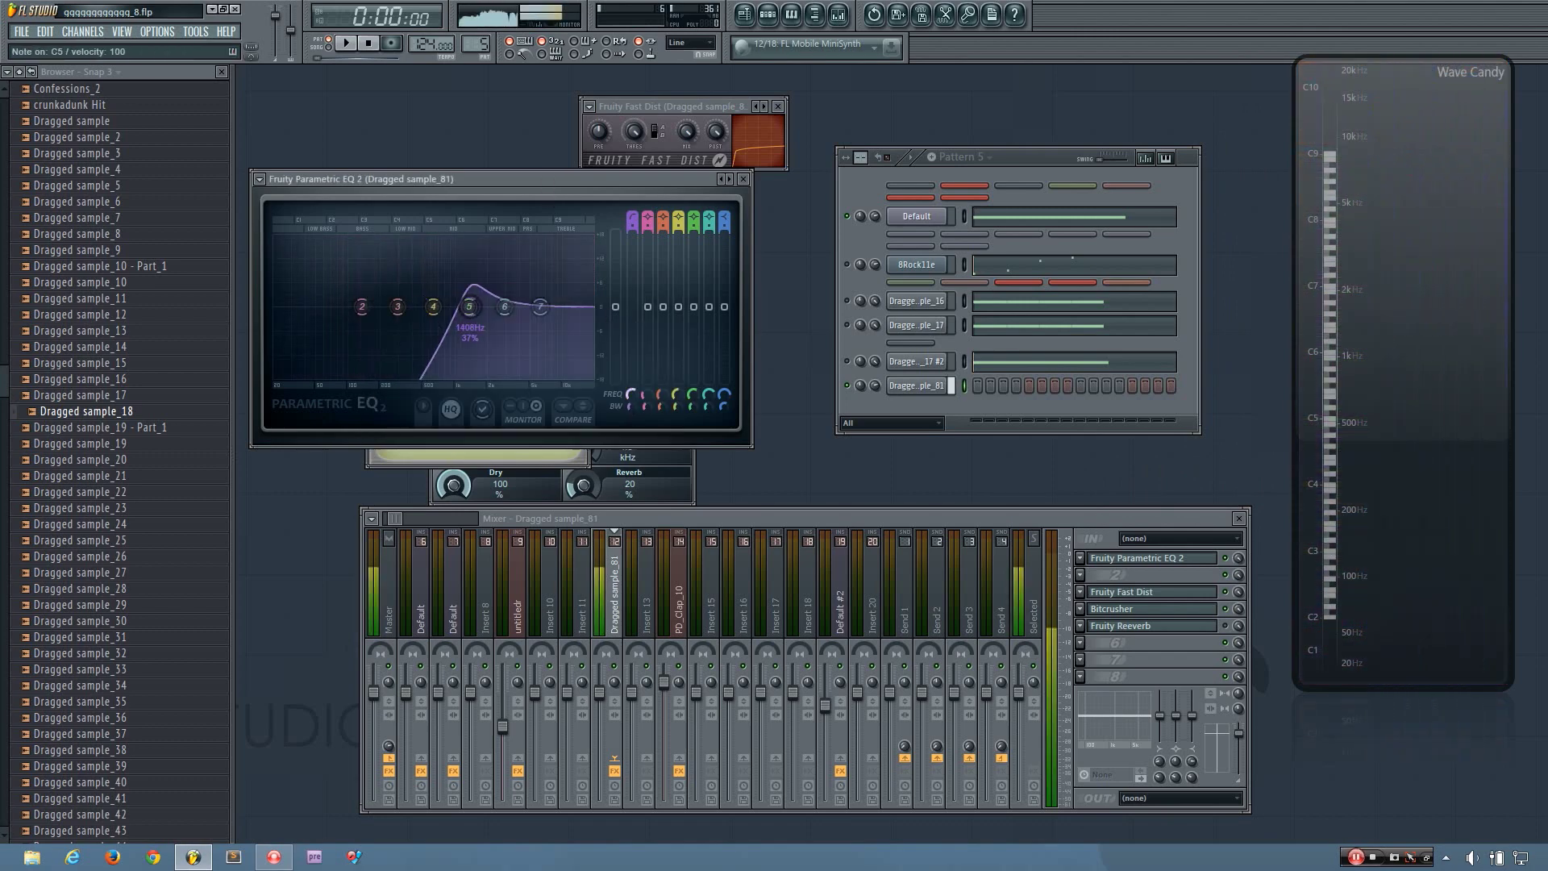
drag(470, 306, 390, 306)
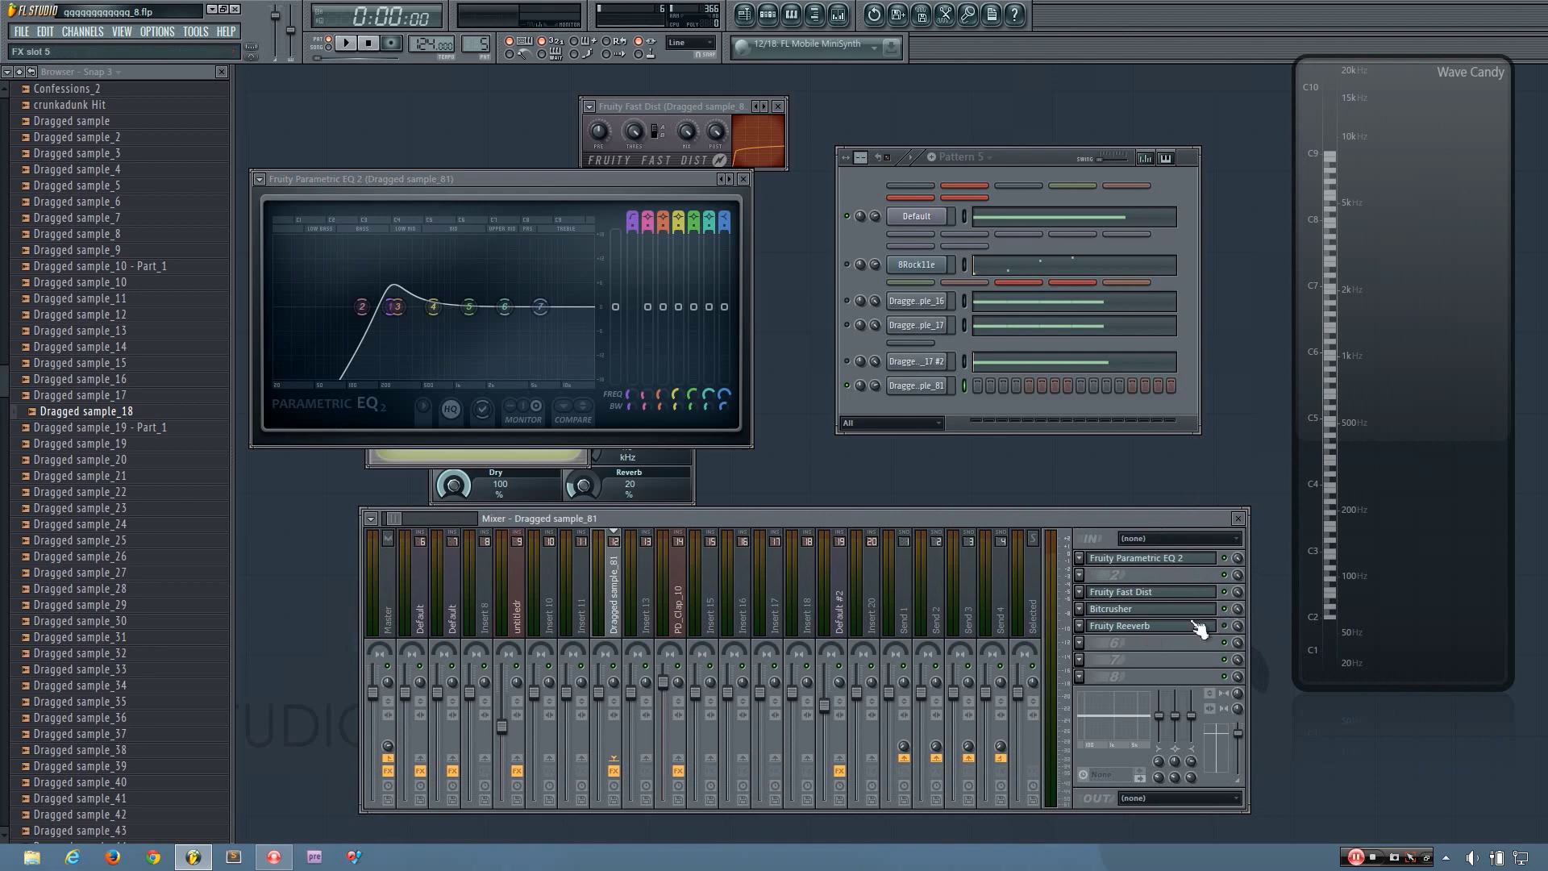
Load Effector in effect slot 6, switch it to the Ring effect, and move its XY point toward low X and low Y values
click(1079, 643)
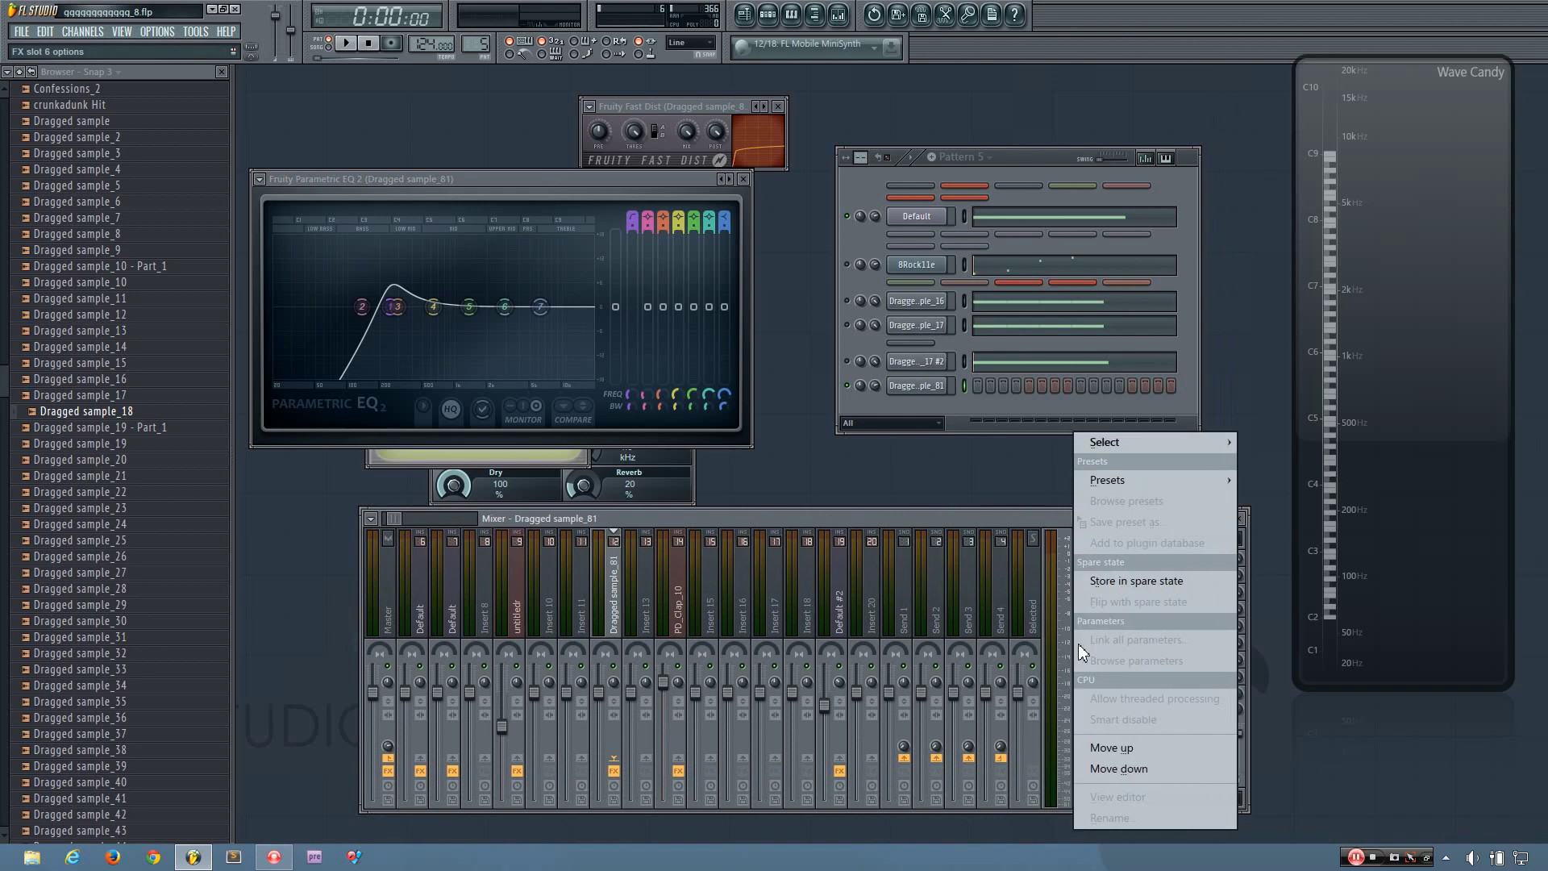
mouse_move(1184, 433)
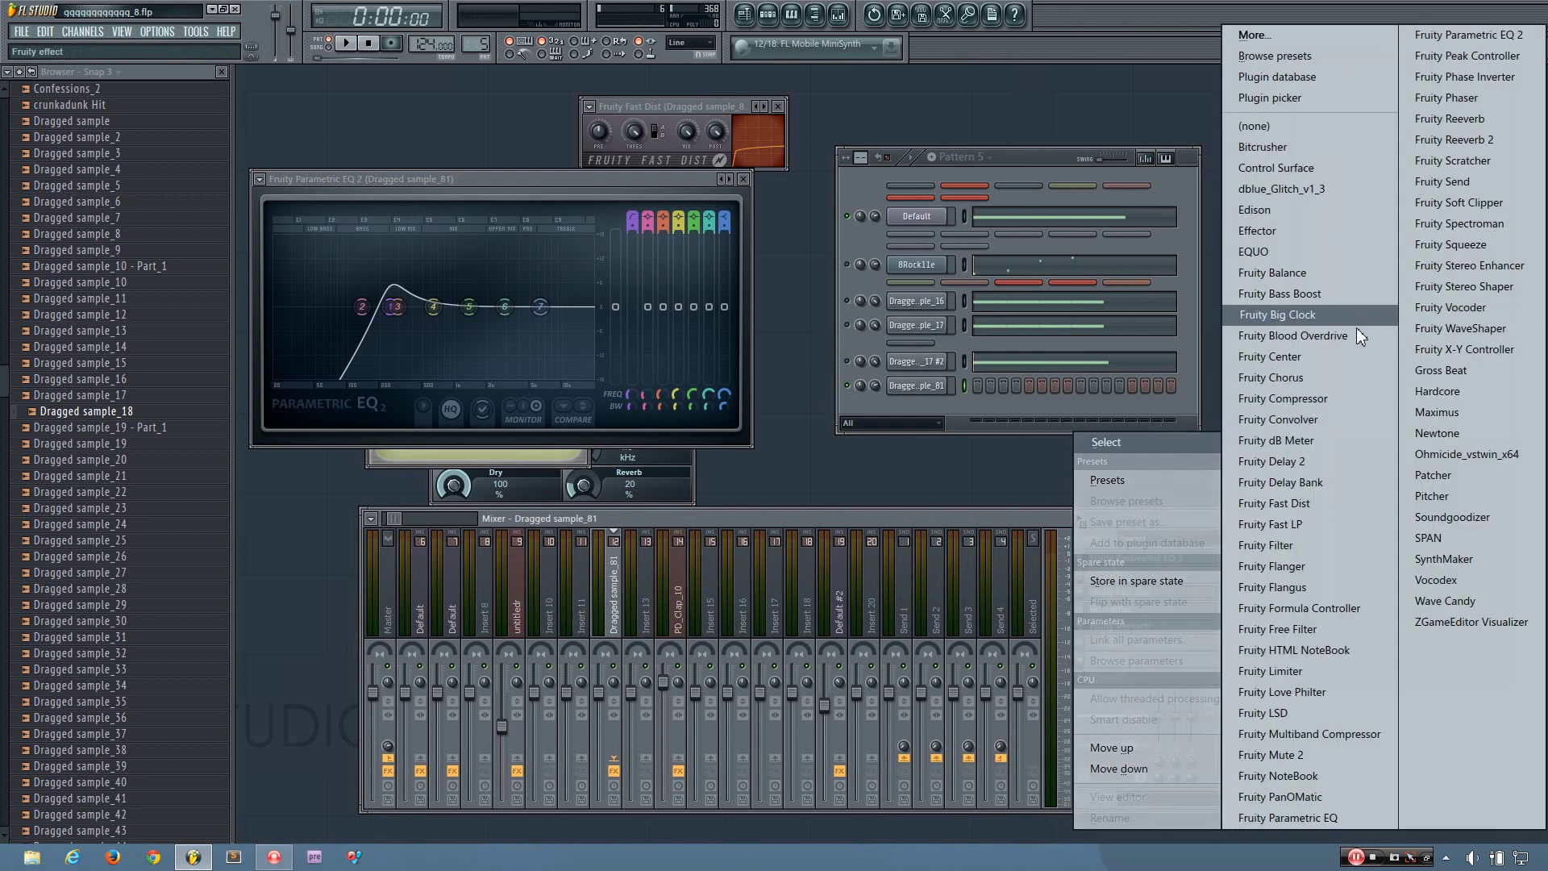
click(1275, 230)
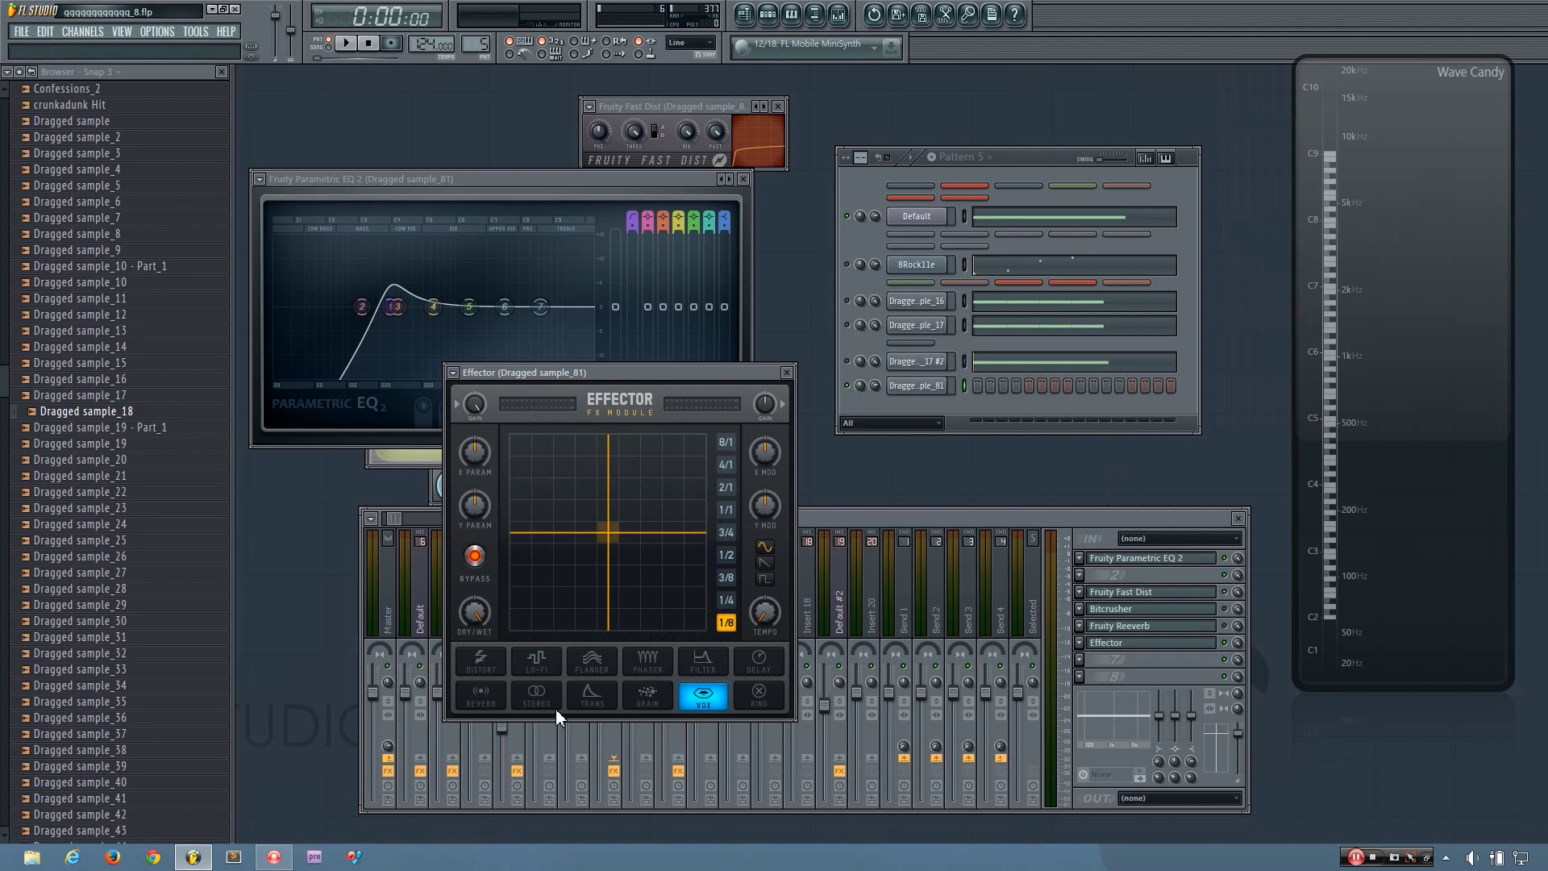
click(758, 694)
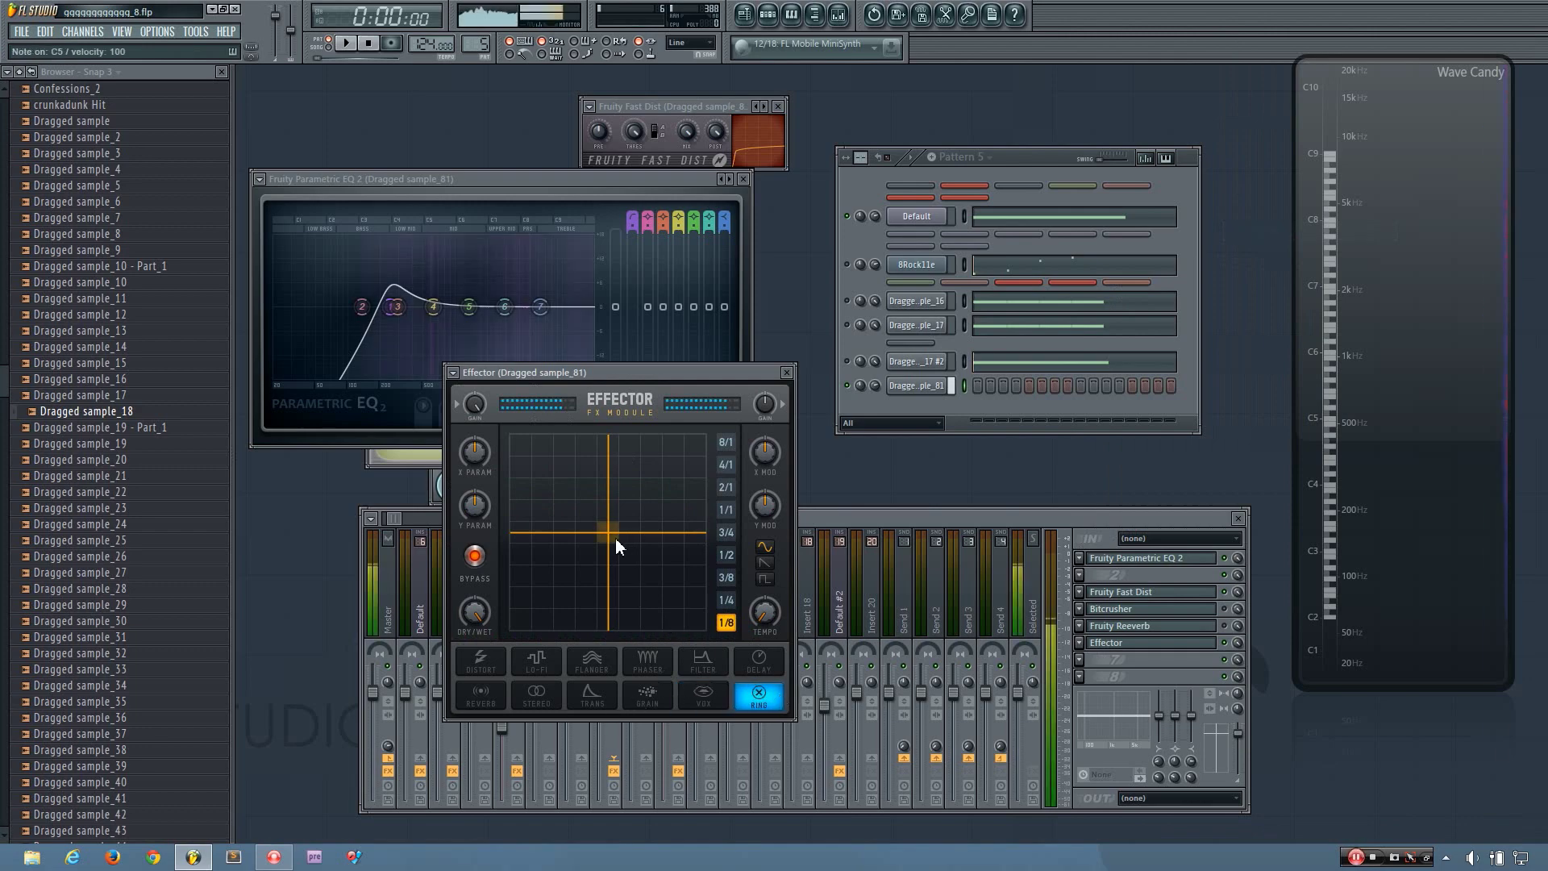
drag(616, 539, 565, 597)
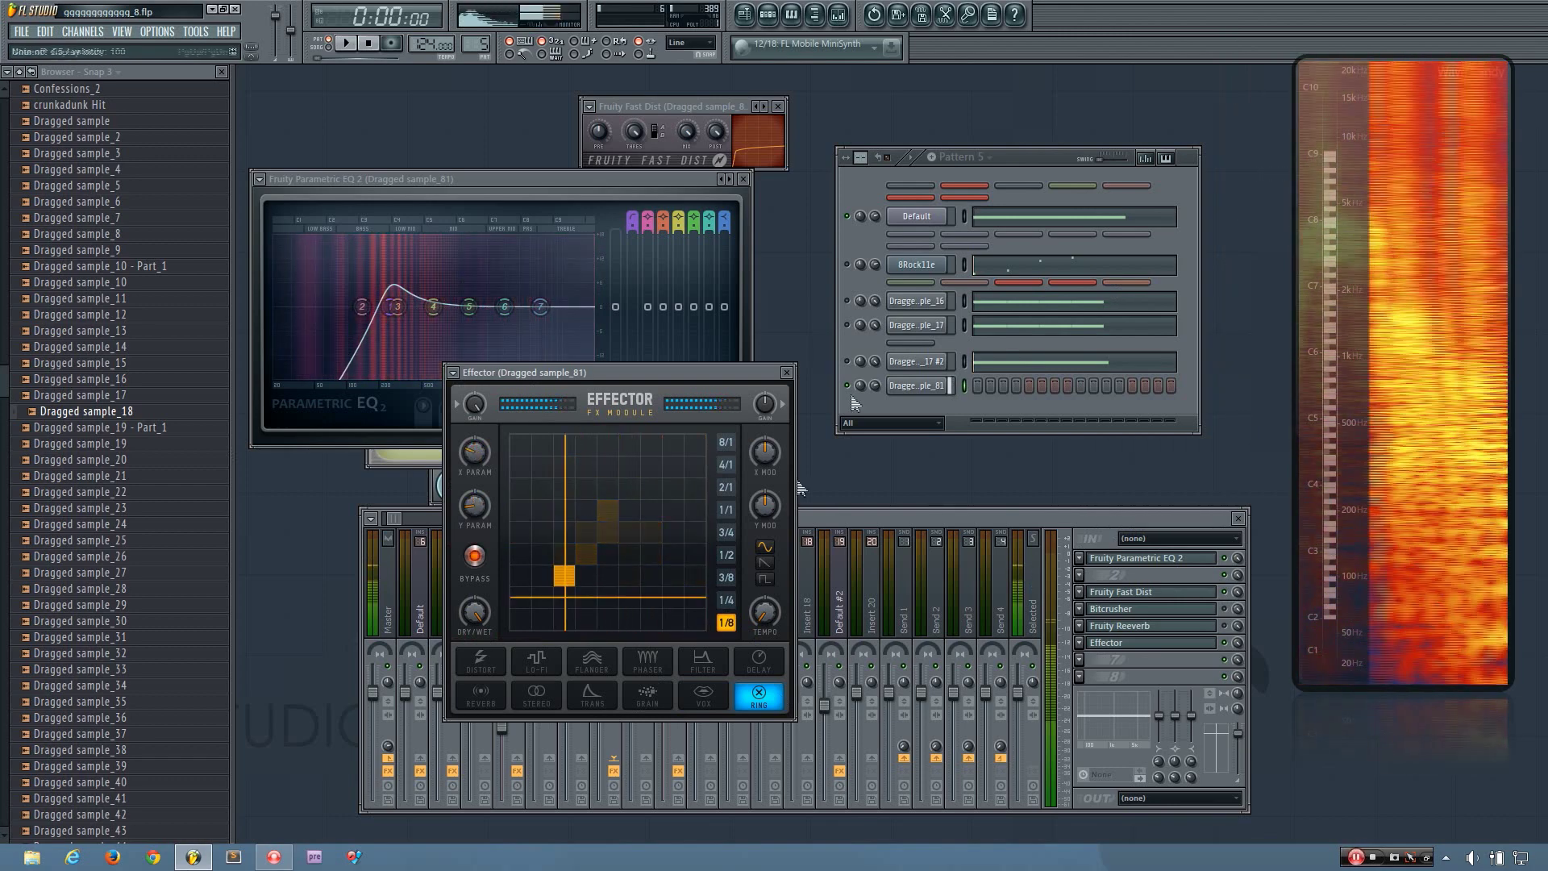
Close the Effector window and select the Default track on mixer insert 5 to show its effects chain
click(786, 372)
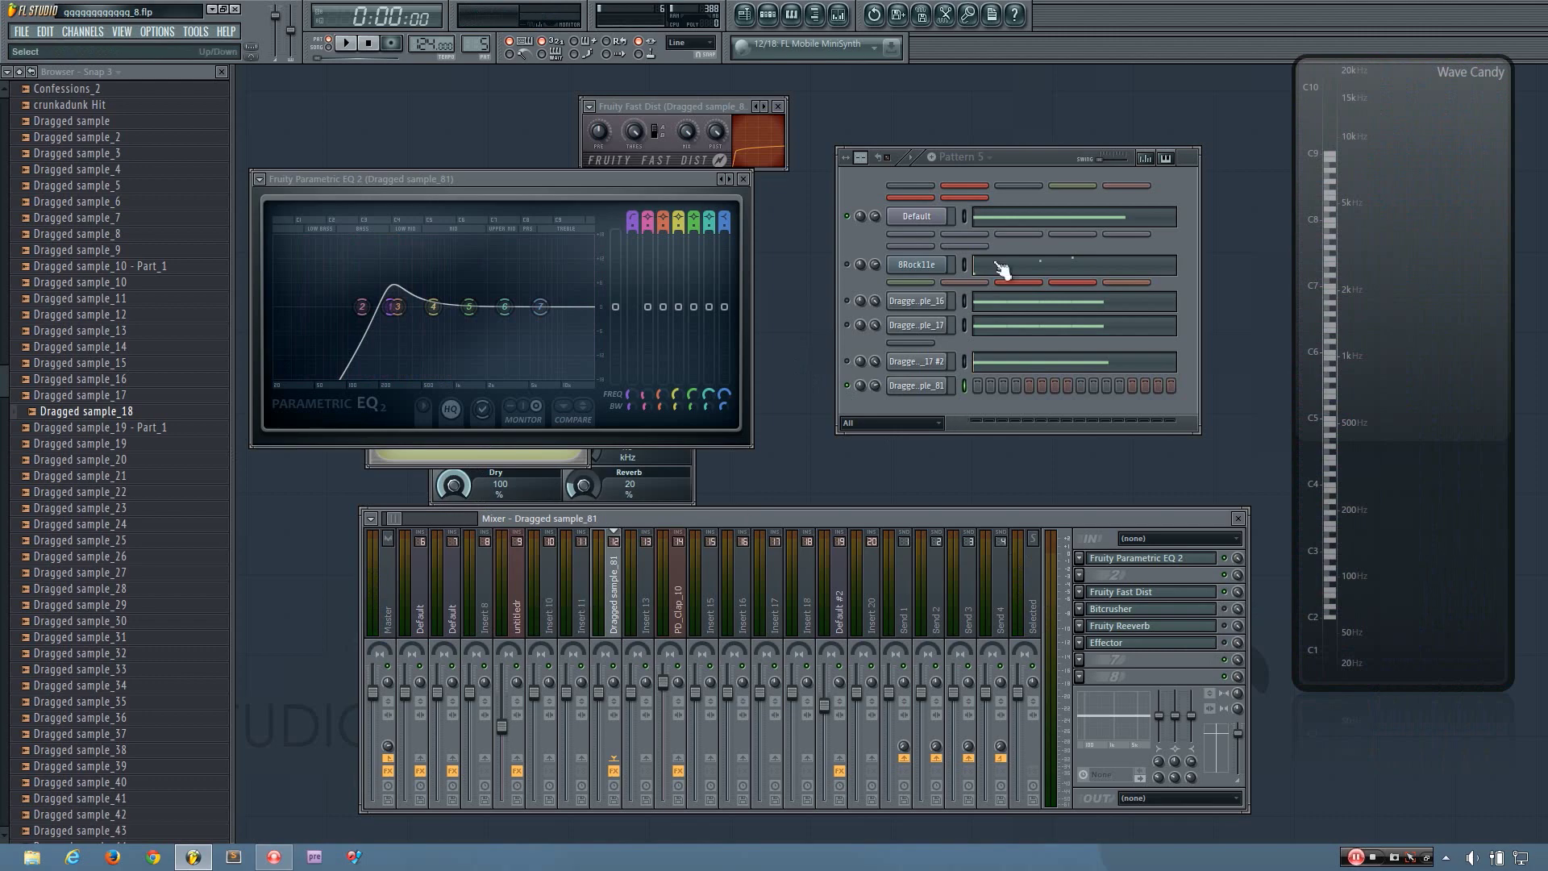
drag(1032, 161, 959, 204)
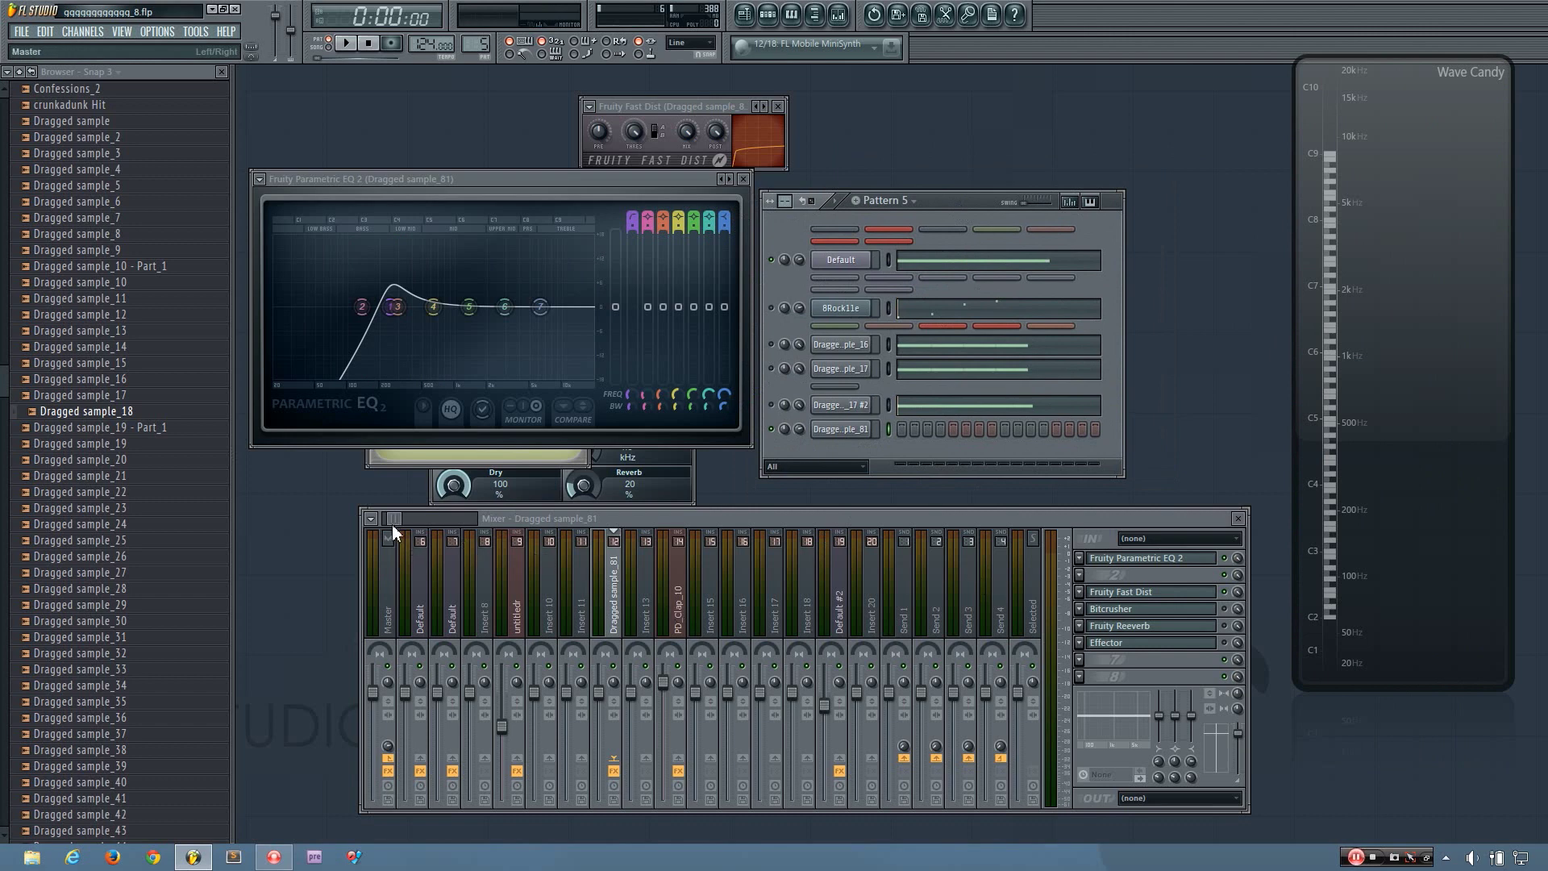
drag(392, 524, 381, 529)
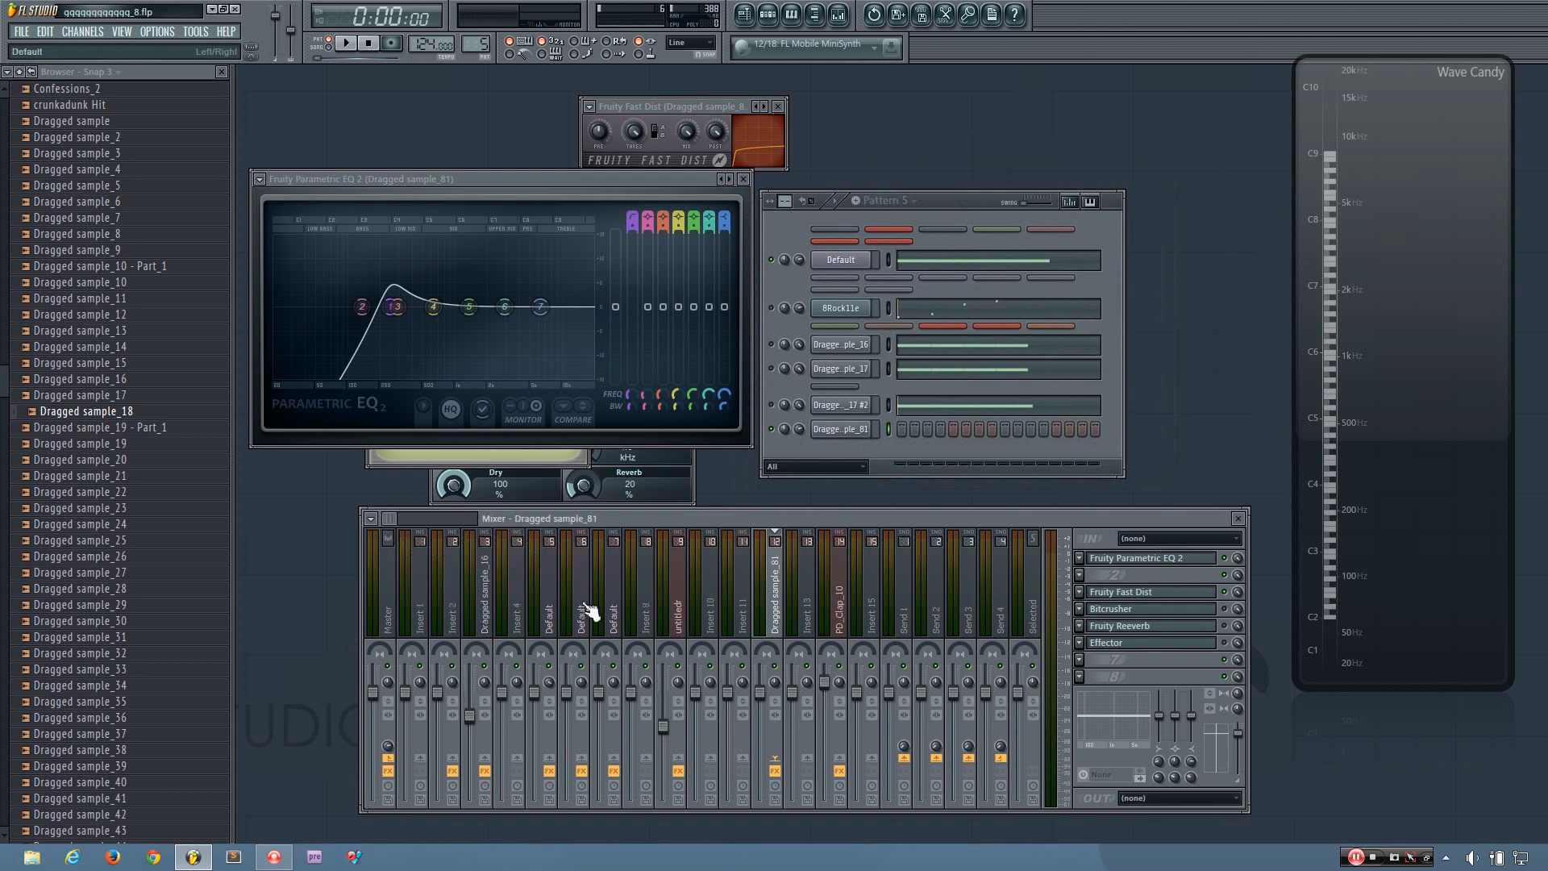
click(554, 615)
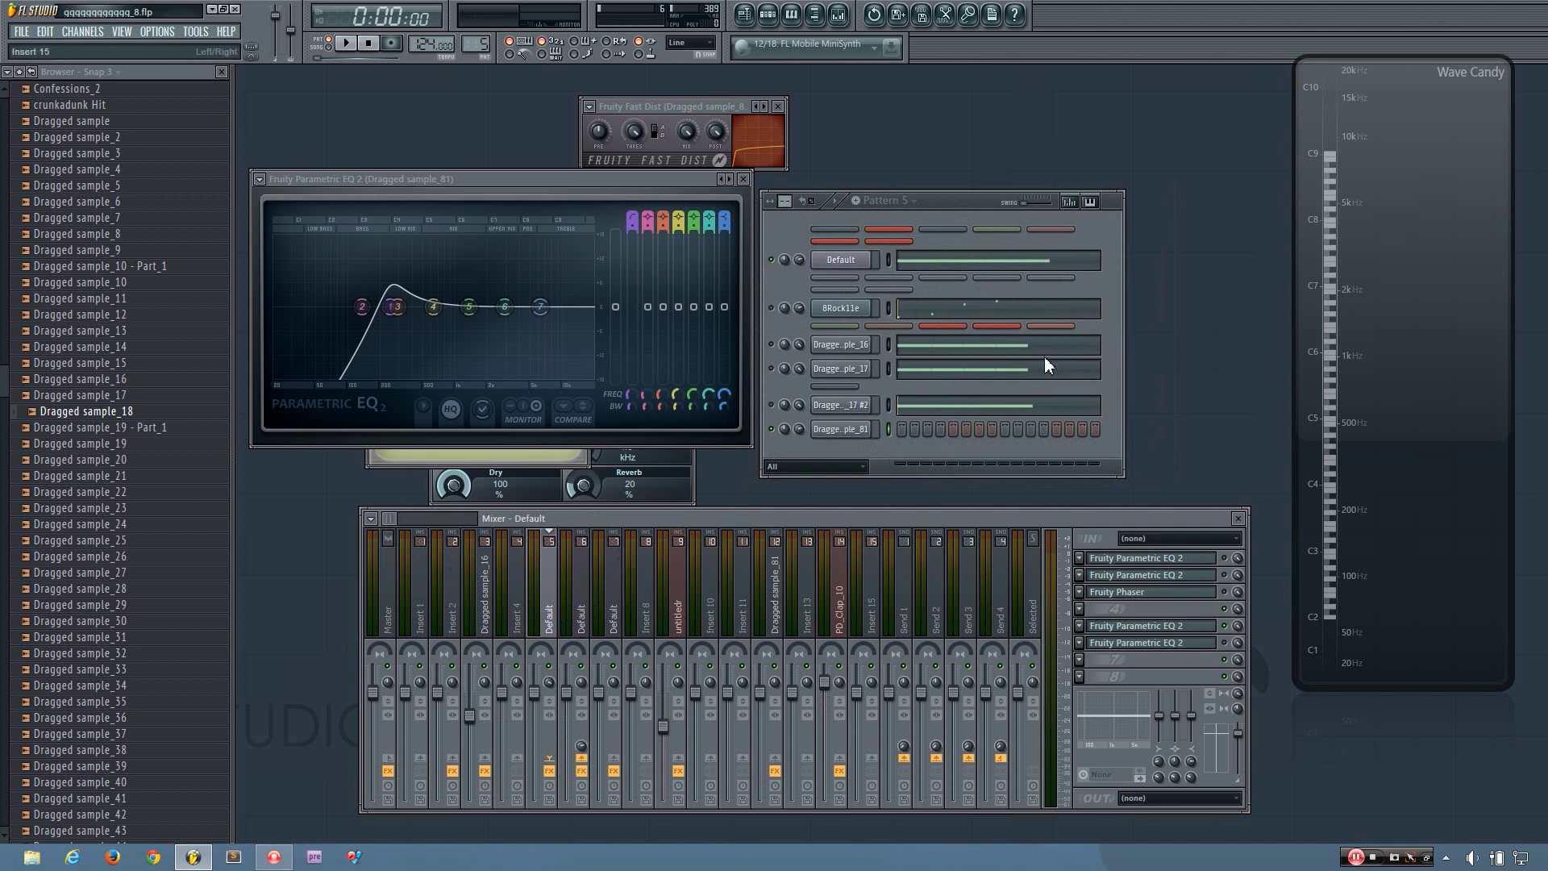
Play Pattern 5 briefly to hear the Default channel's growl sound through its effects, and stop it
drag(960, 201, 990, 204)
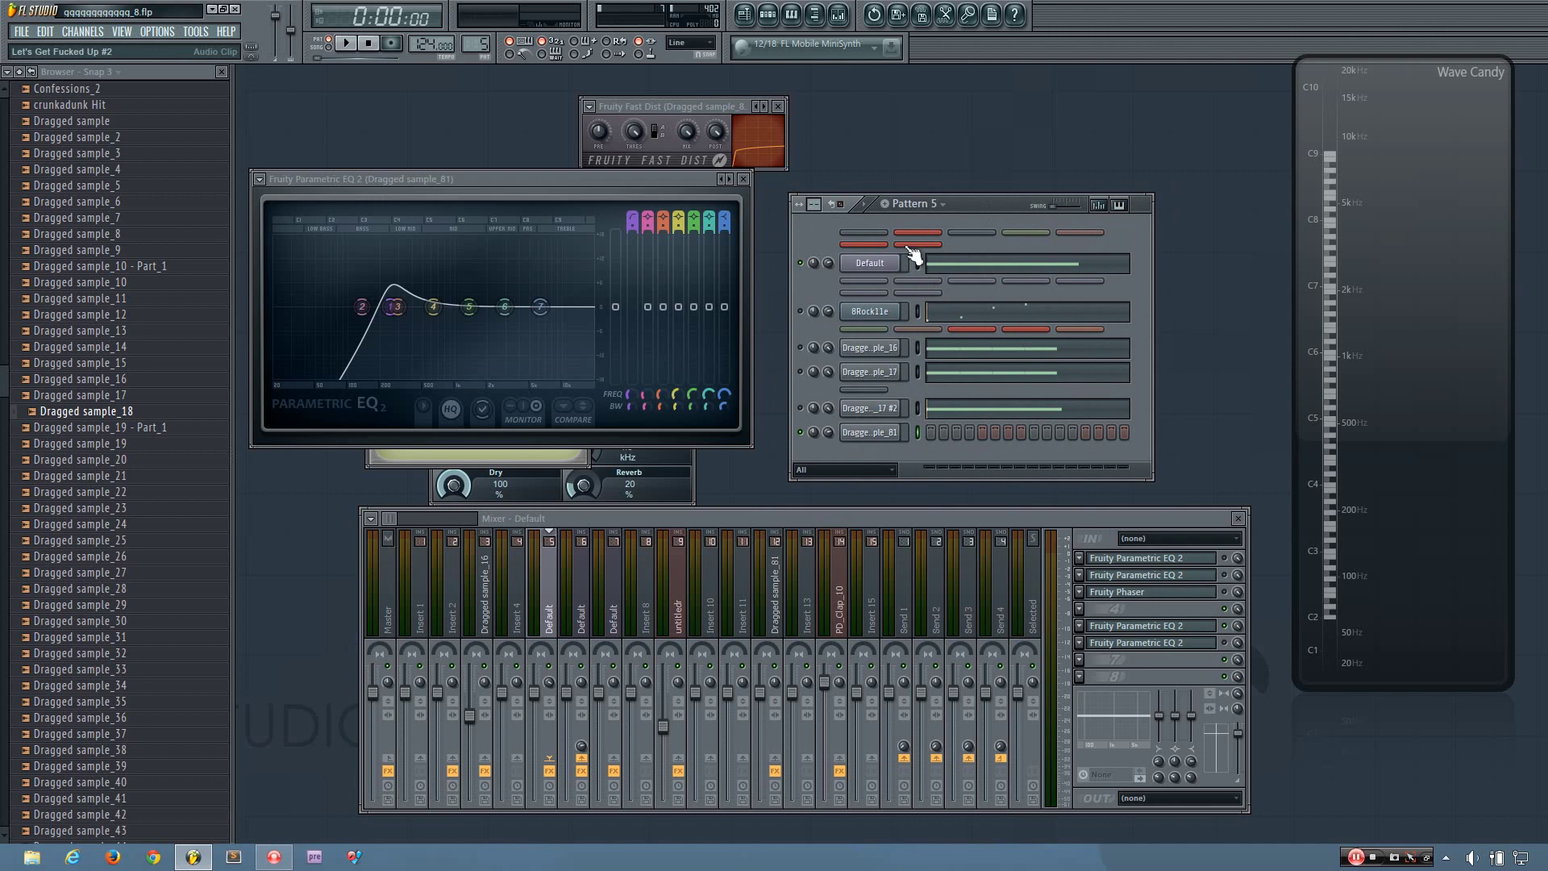
drag(984, 202, 960, 206)
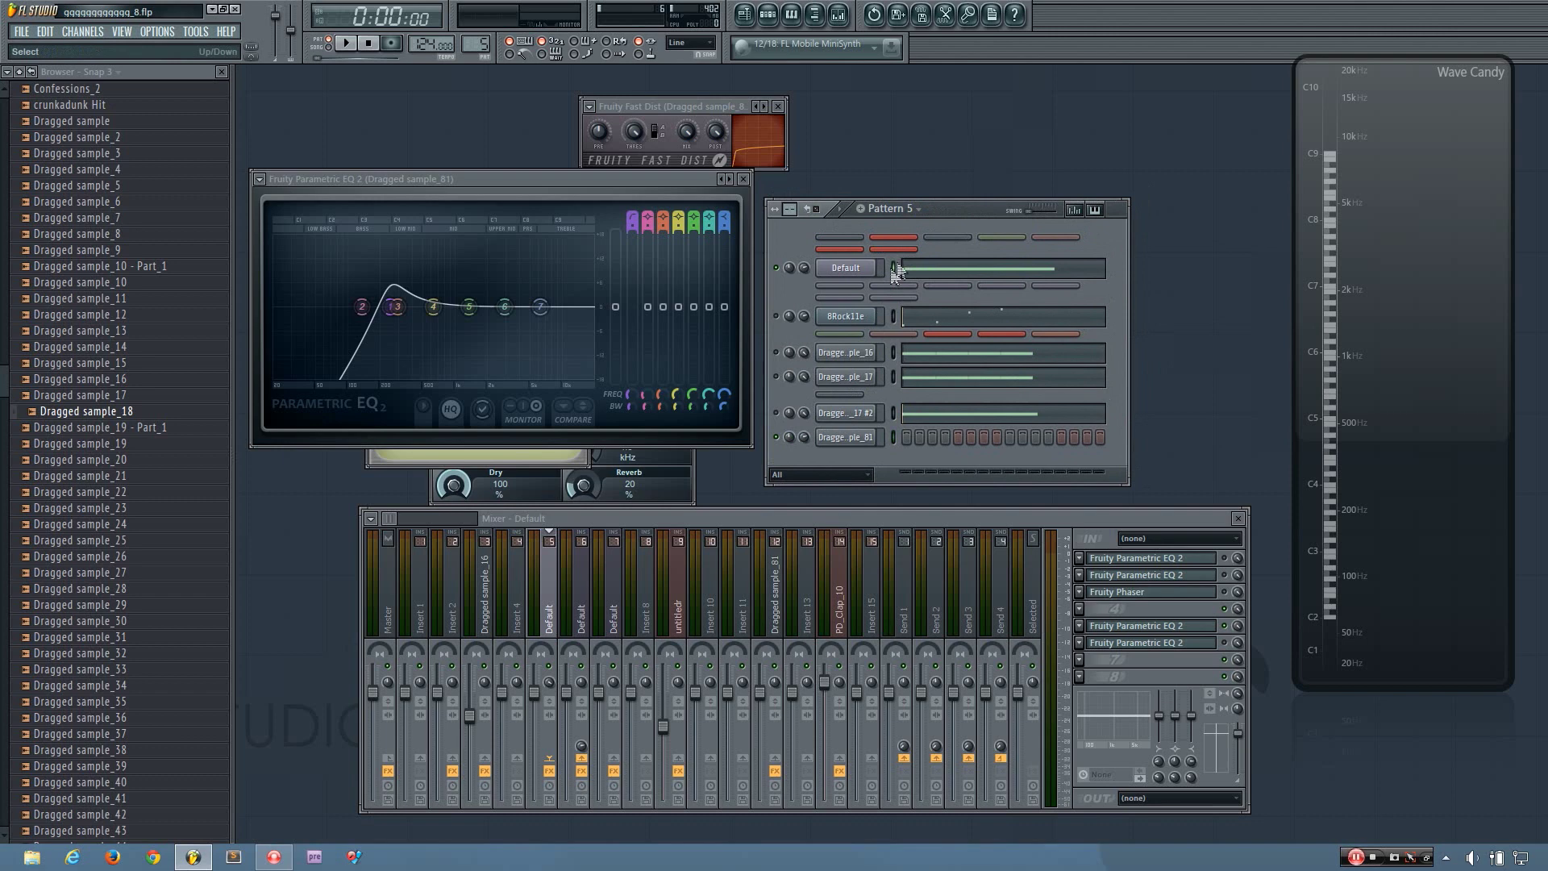
drag(951, 206, 961, 200)
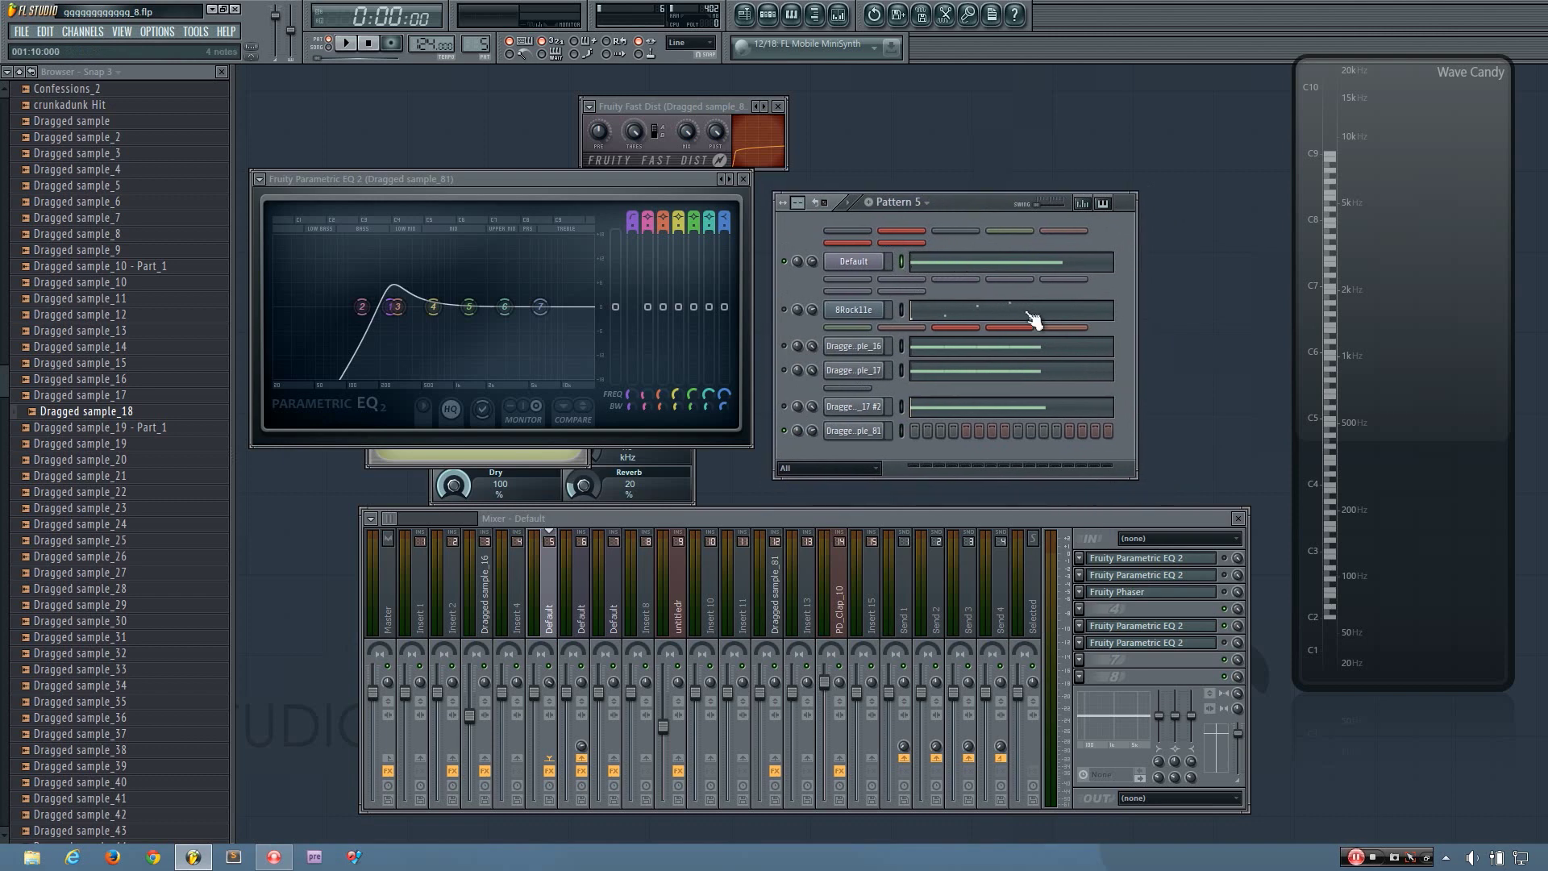
key(space)
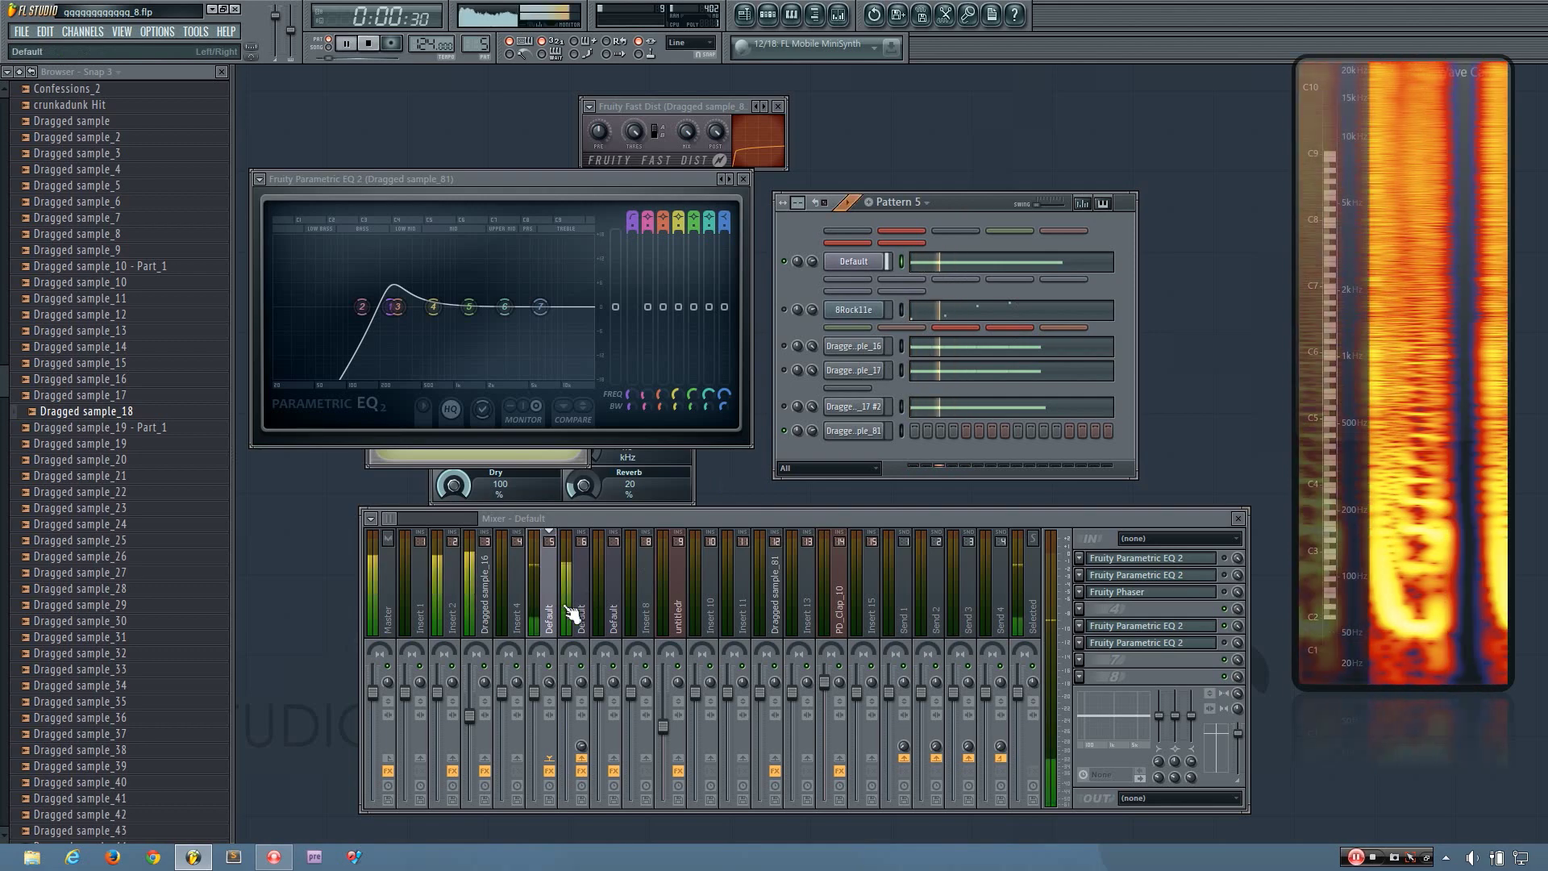
key(space)
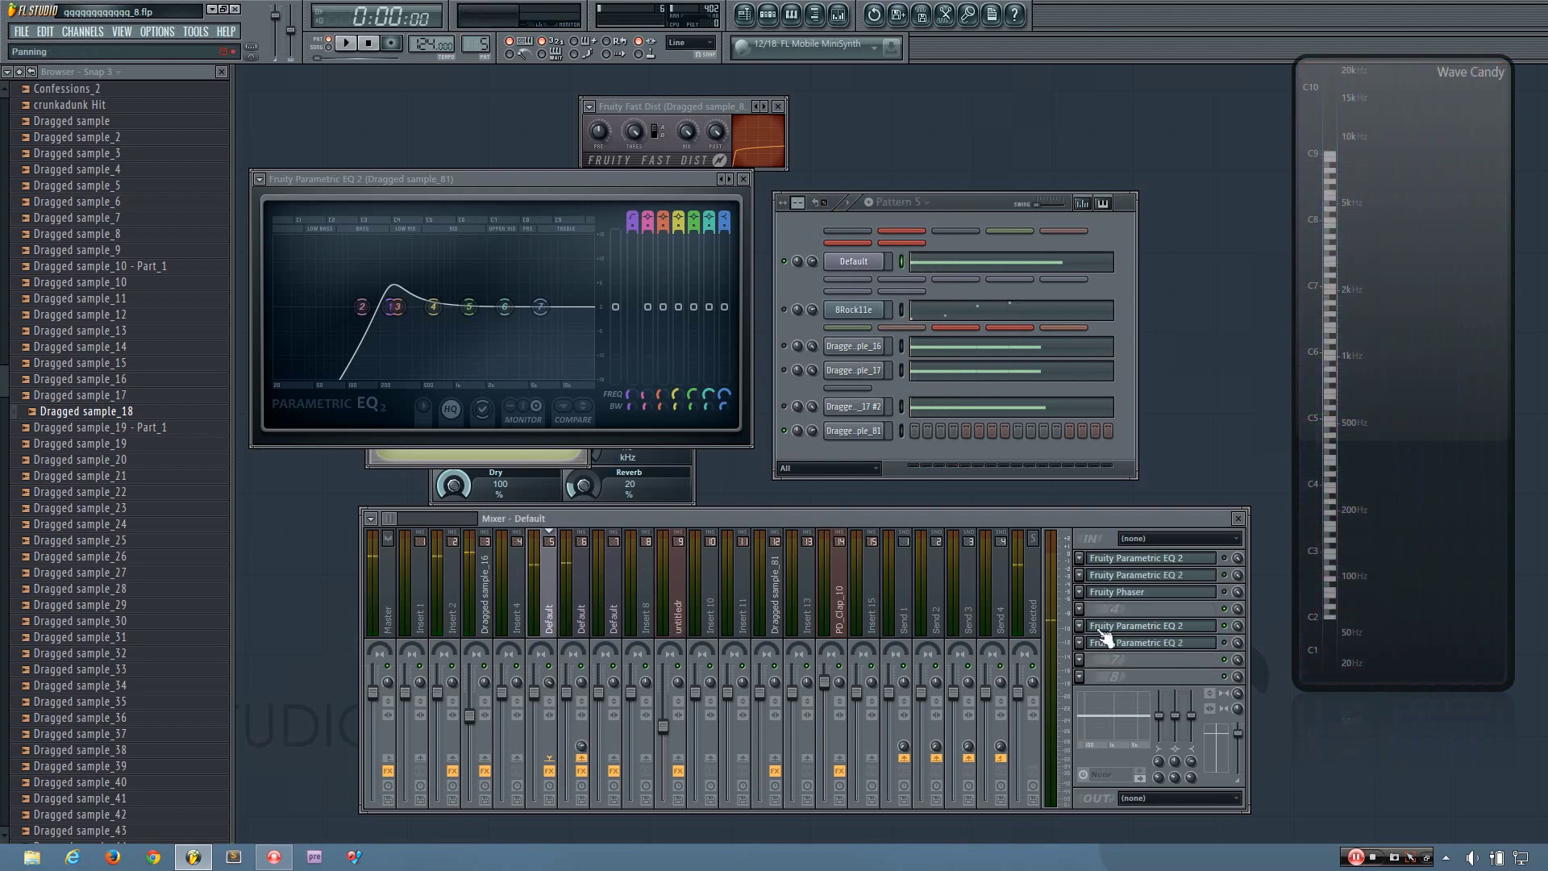
Open the Default track's Fruity Parametric EQ 2 from effect slot 1 and close the sample's equalizer window
click(1174, 560)
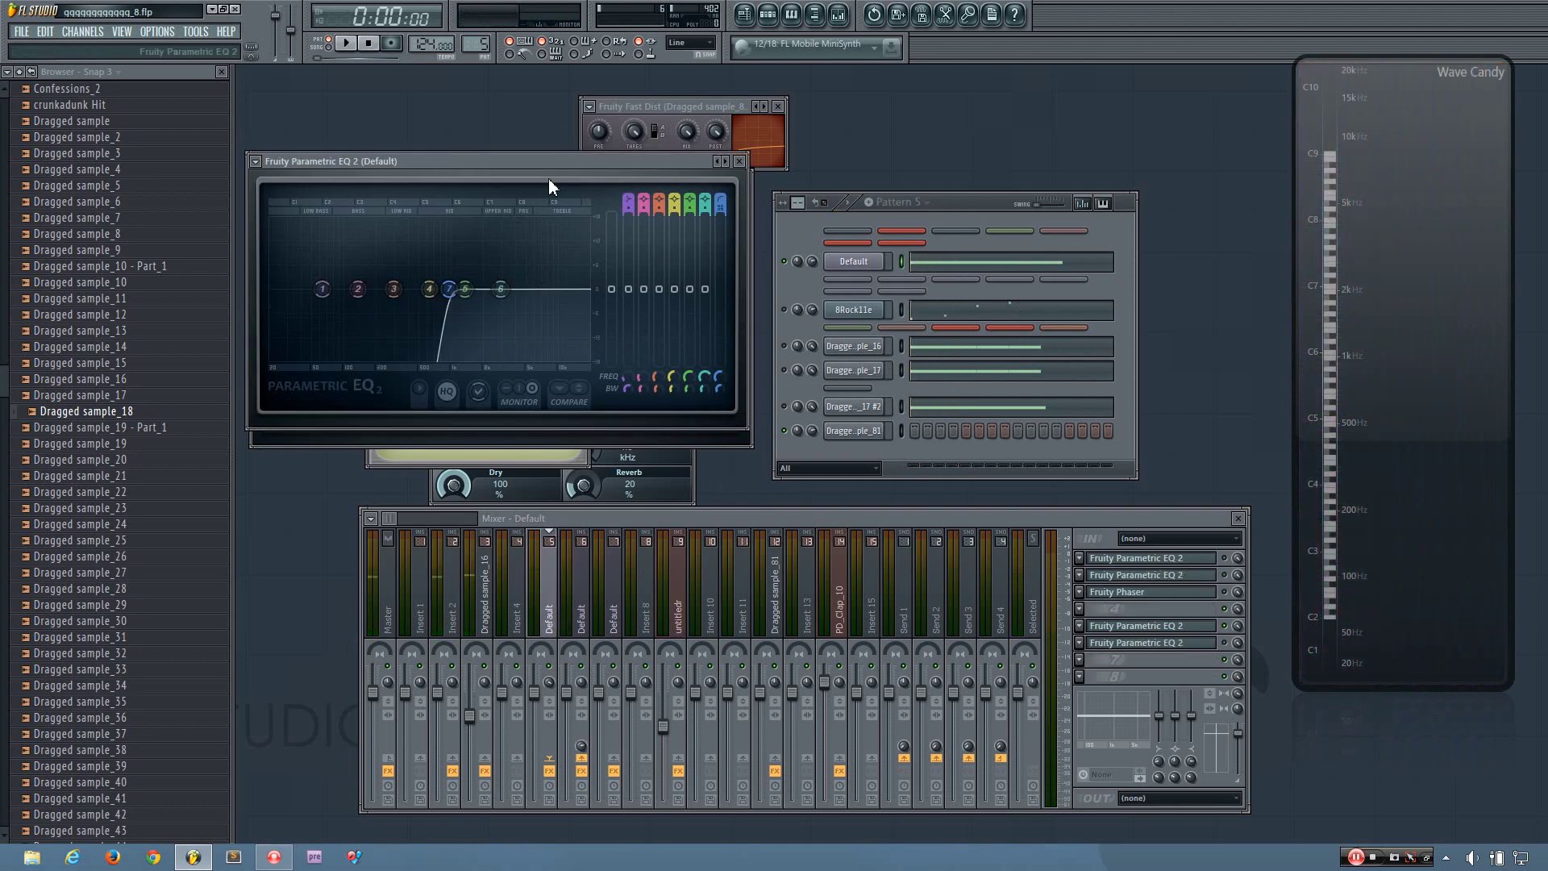
drag(585, 161, 751, 212)
click(743, 179)
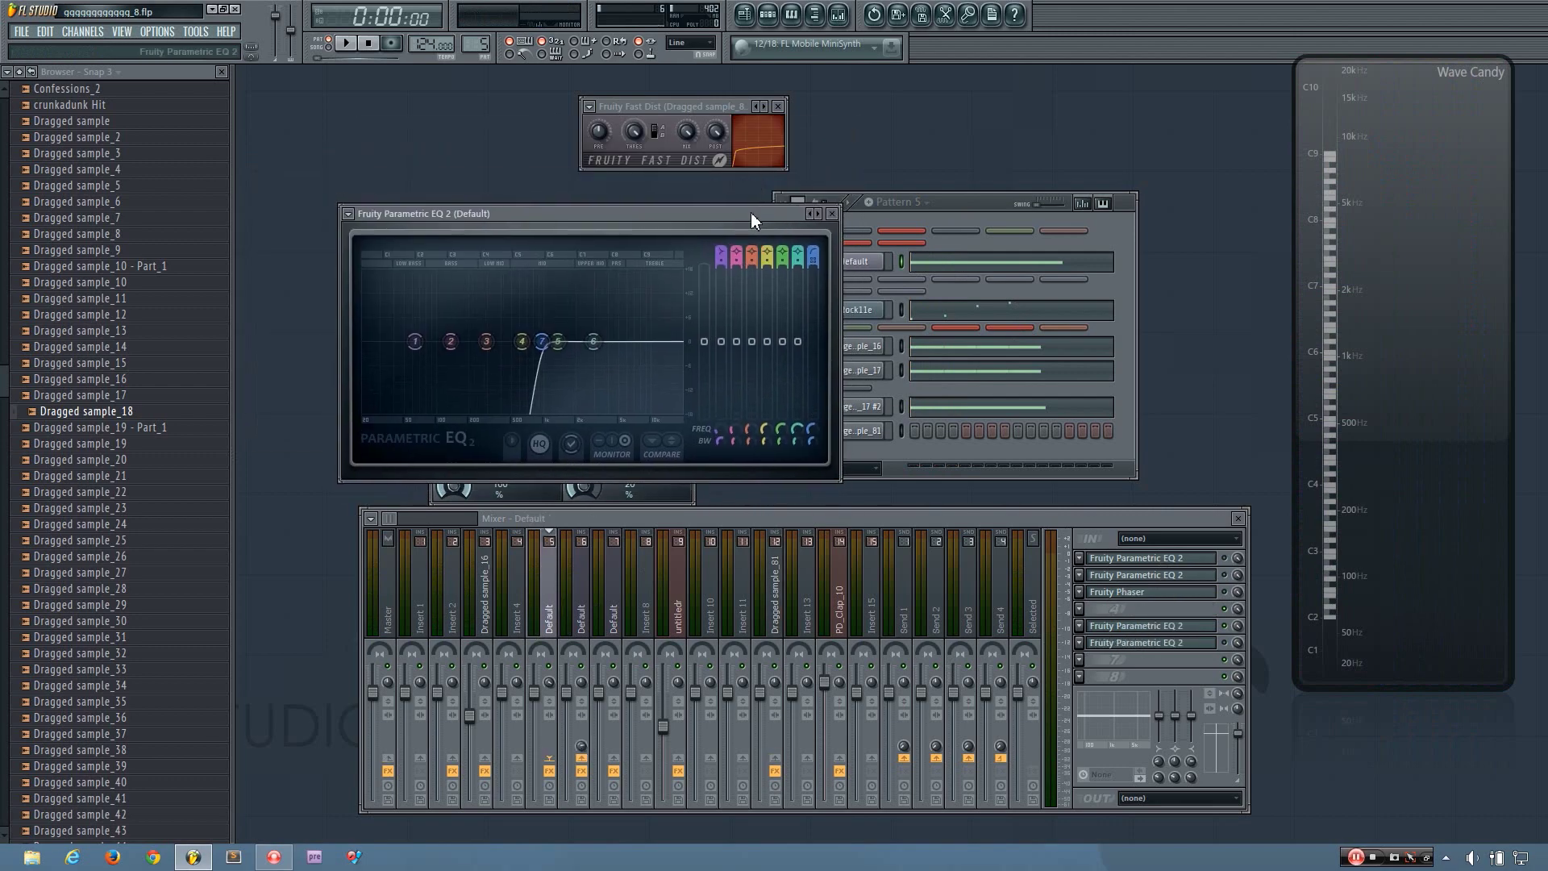
click(1198, 569)
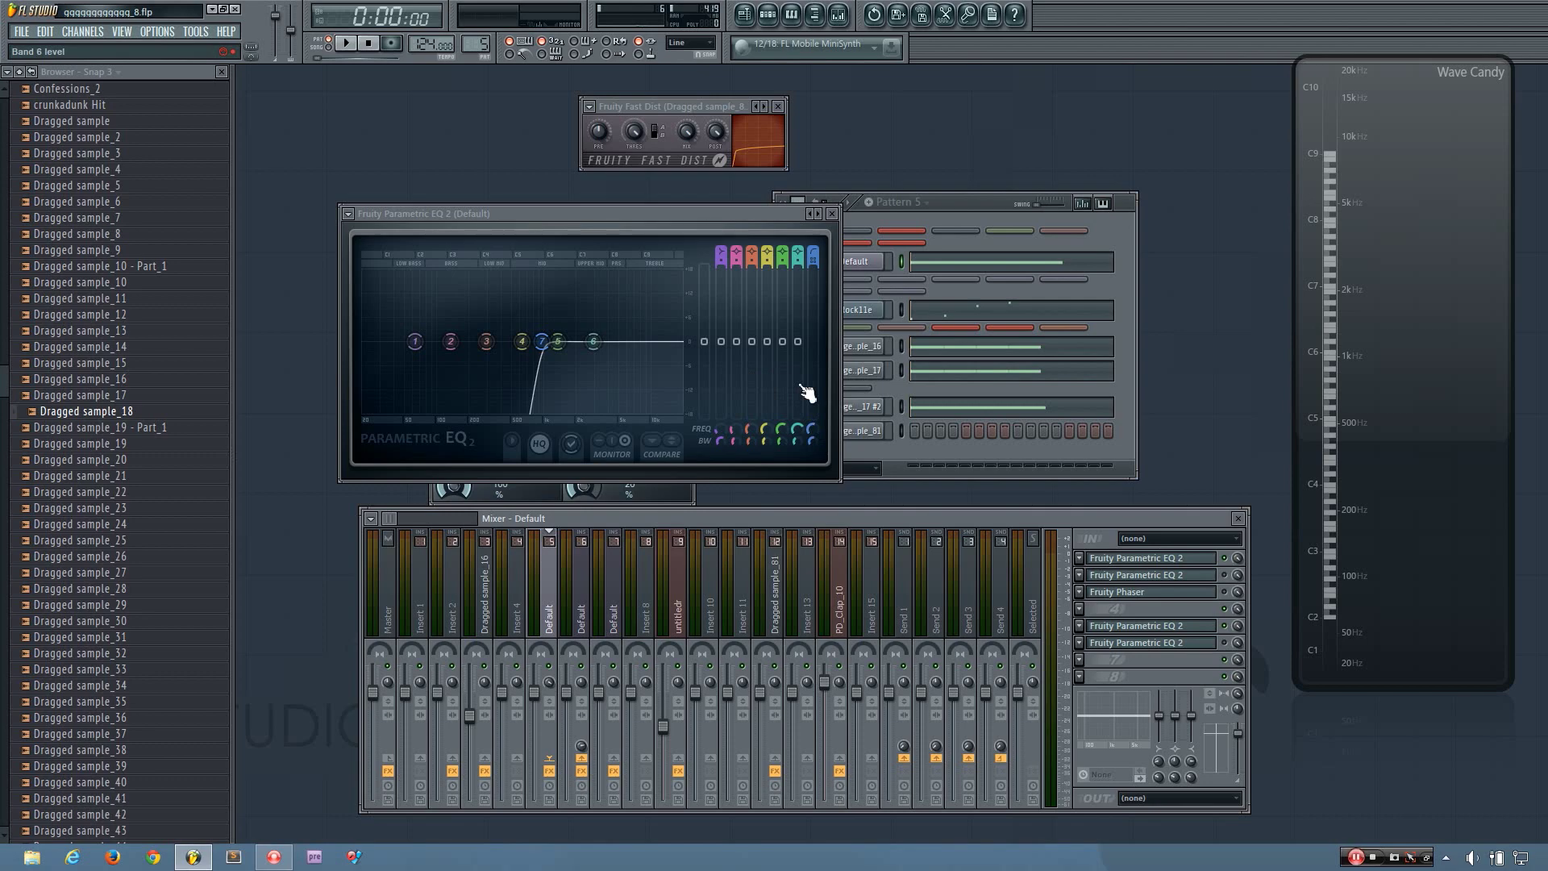
During playback, sweep the band 7 high-pass cutoff of the Default track's first equalizer down, ending at band 4's frequency
key(space)
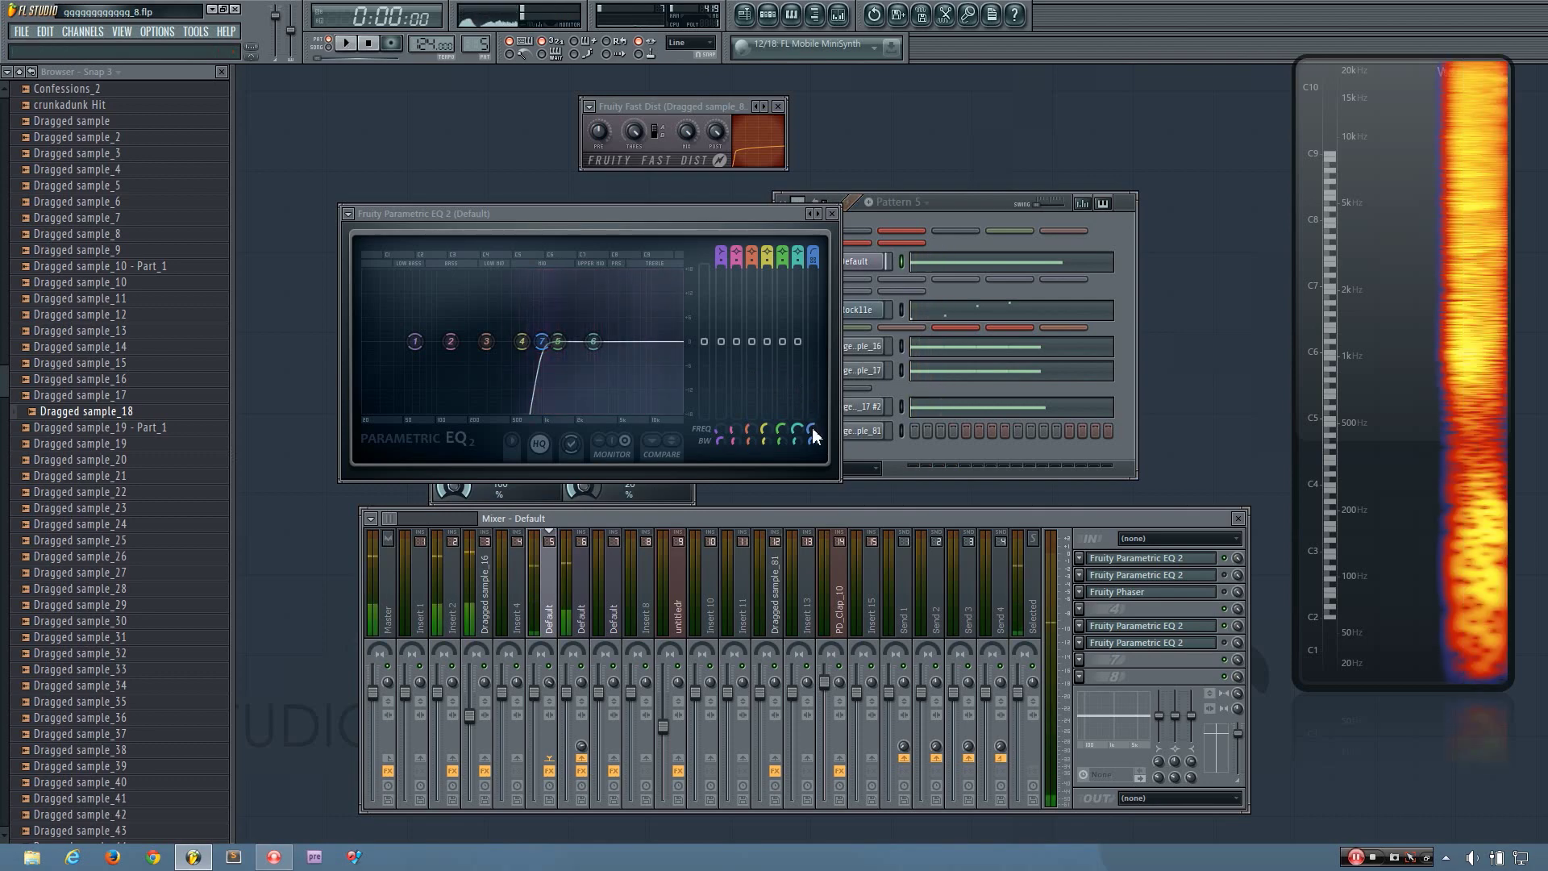
drag(811, 428, 811, 444)
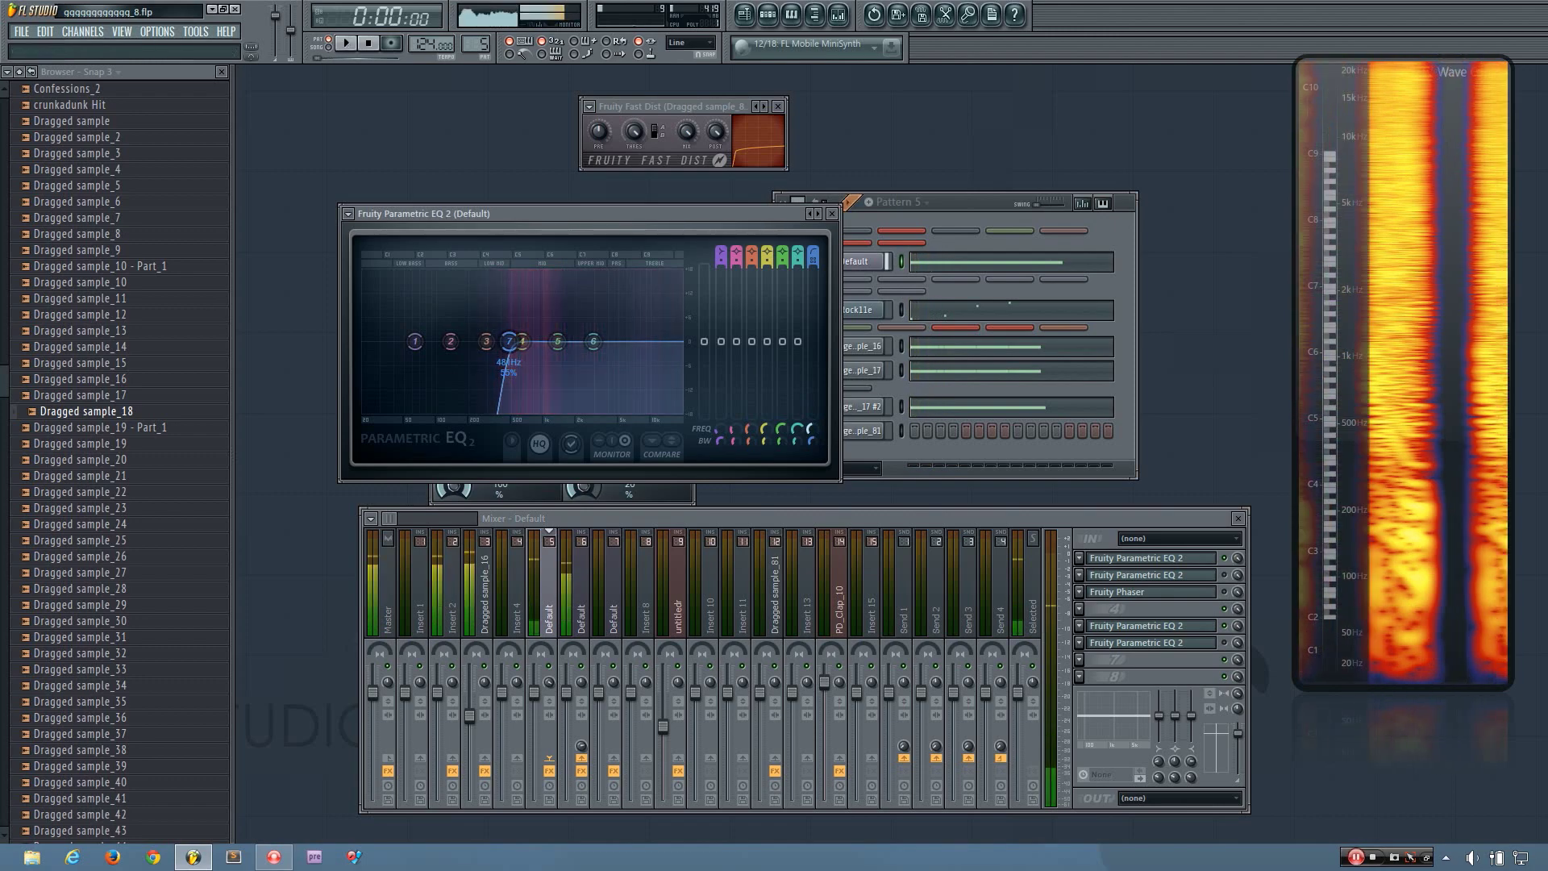
mouse_move(509, 341)
mouse_down()
mouse_move(455, 341)
mouse_move(615, 342)
mouse_move(390, 341)
mouse_move(553, 341)
mouse_move(523, 342)
mouse_up()
key(space)
key(space)
key(space)
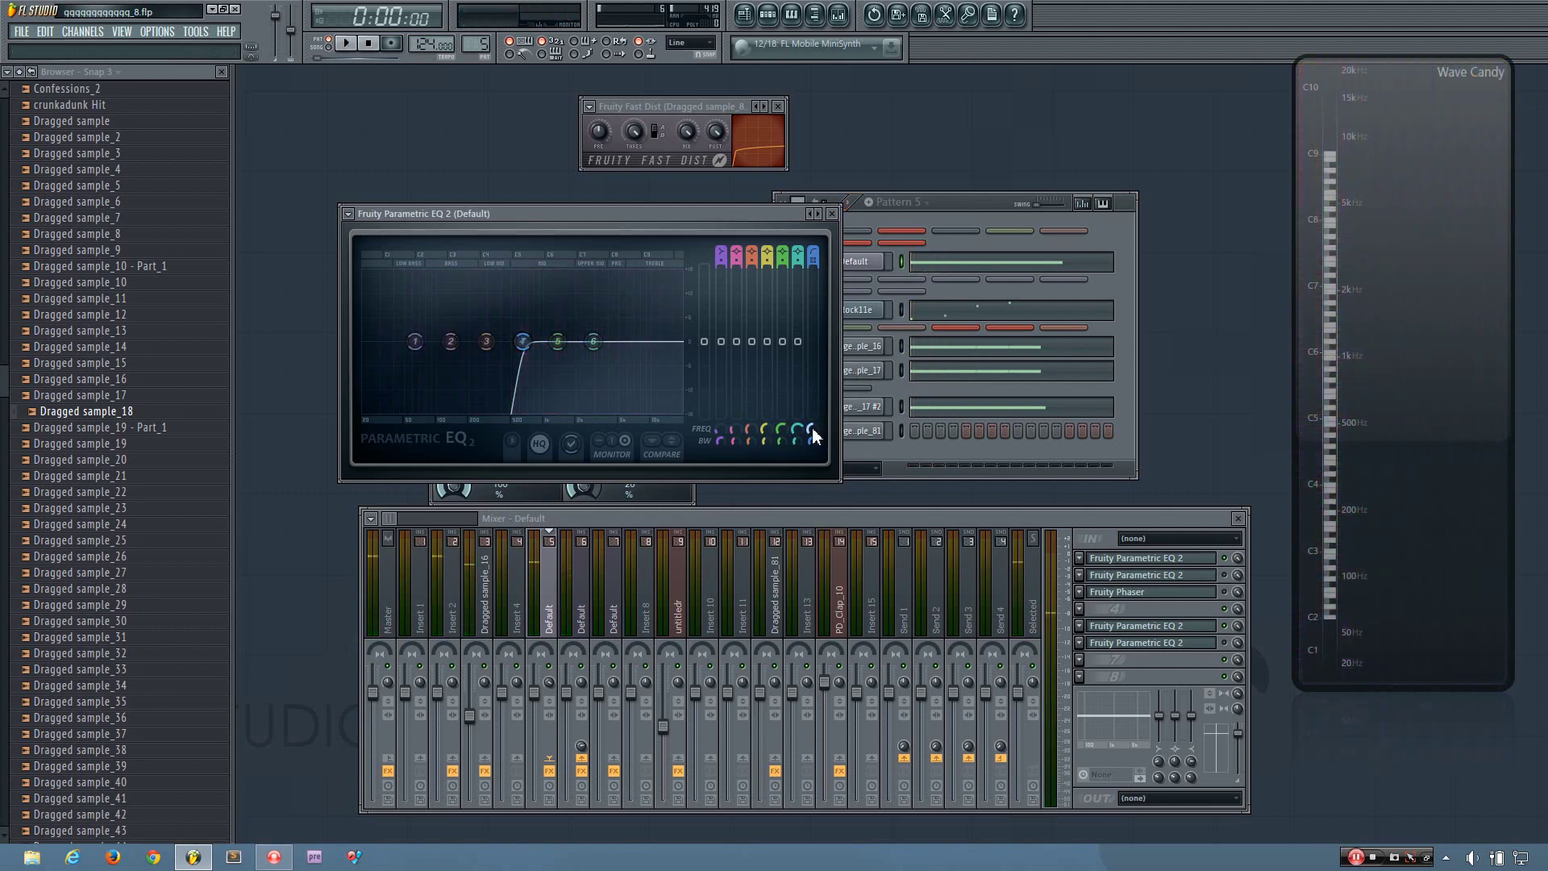
Open the Default track's equalizer in slot 5, boost band 4 at band 3's frequency, cut band 5 deeply and move band 6's cut beside band 4
click(1225, 558)
click(1163, 630)
click(1162, 629)
click(1163, 630)
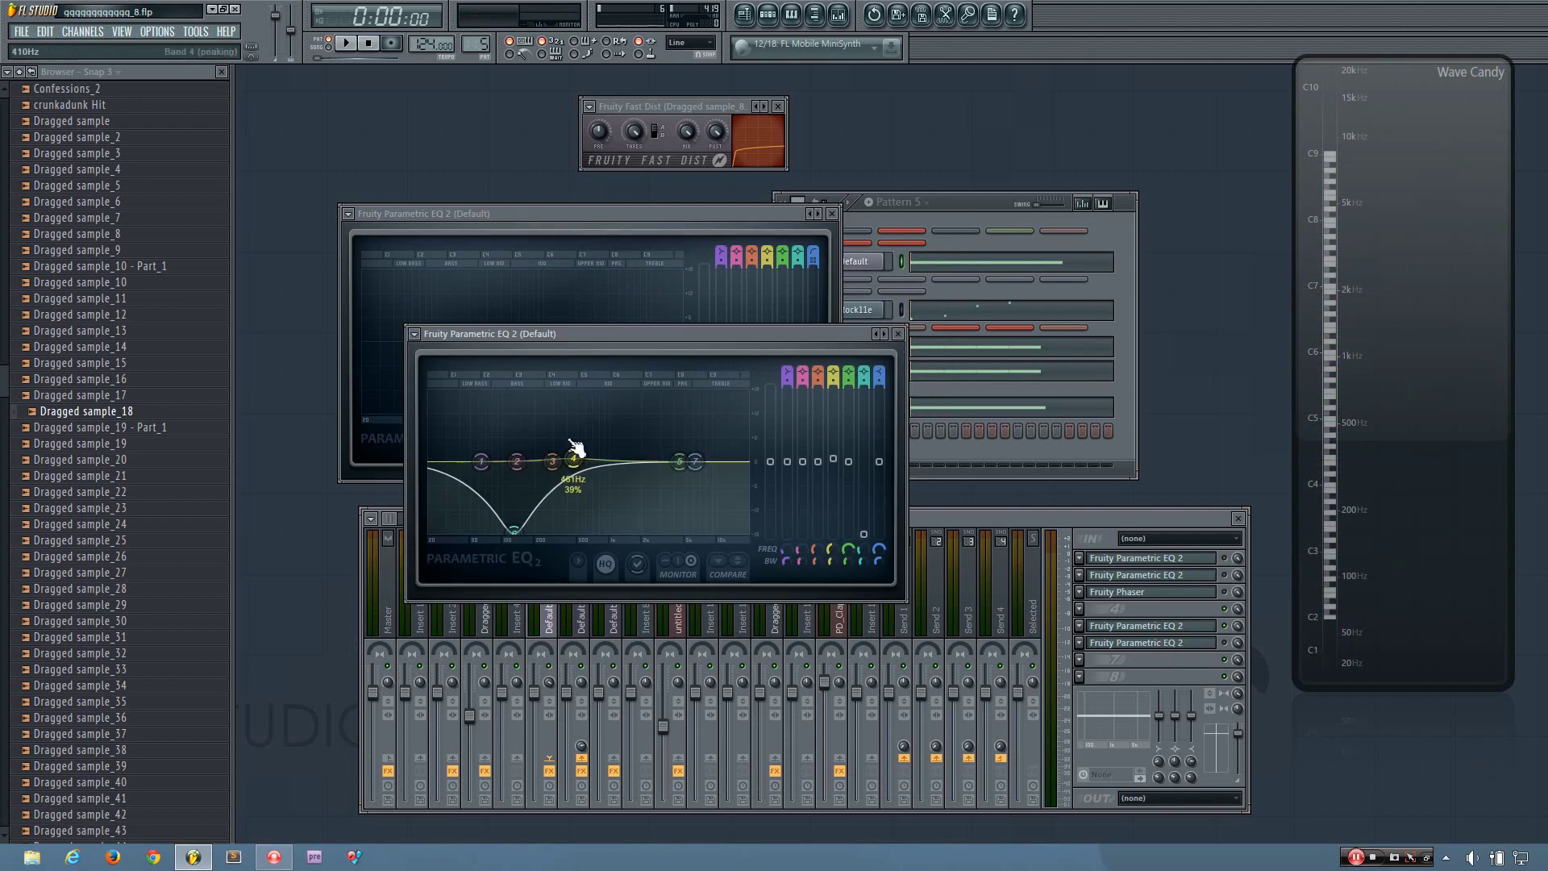
drag(577, 460, 554, 390)
drag(679, 462, 645, 531)
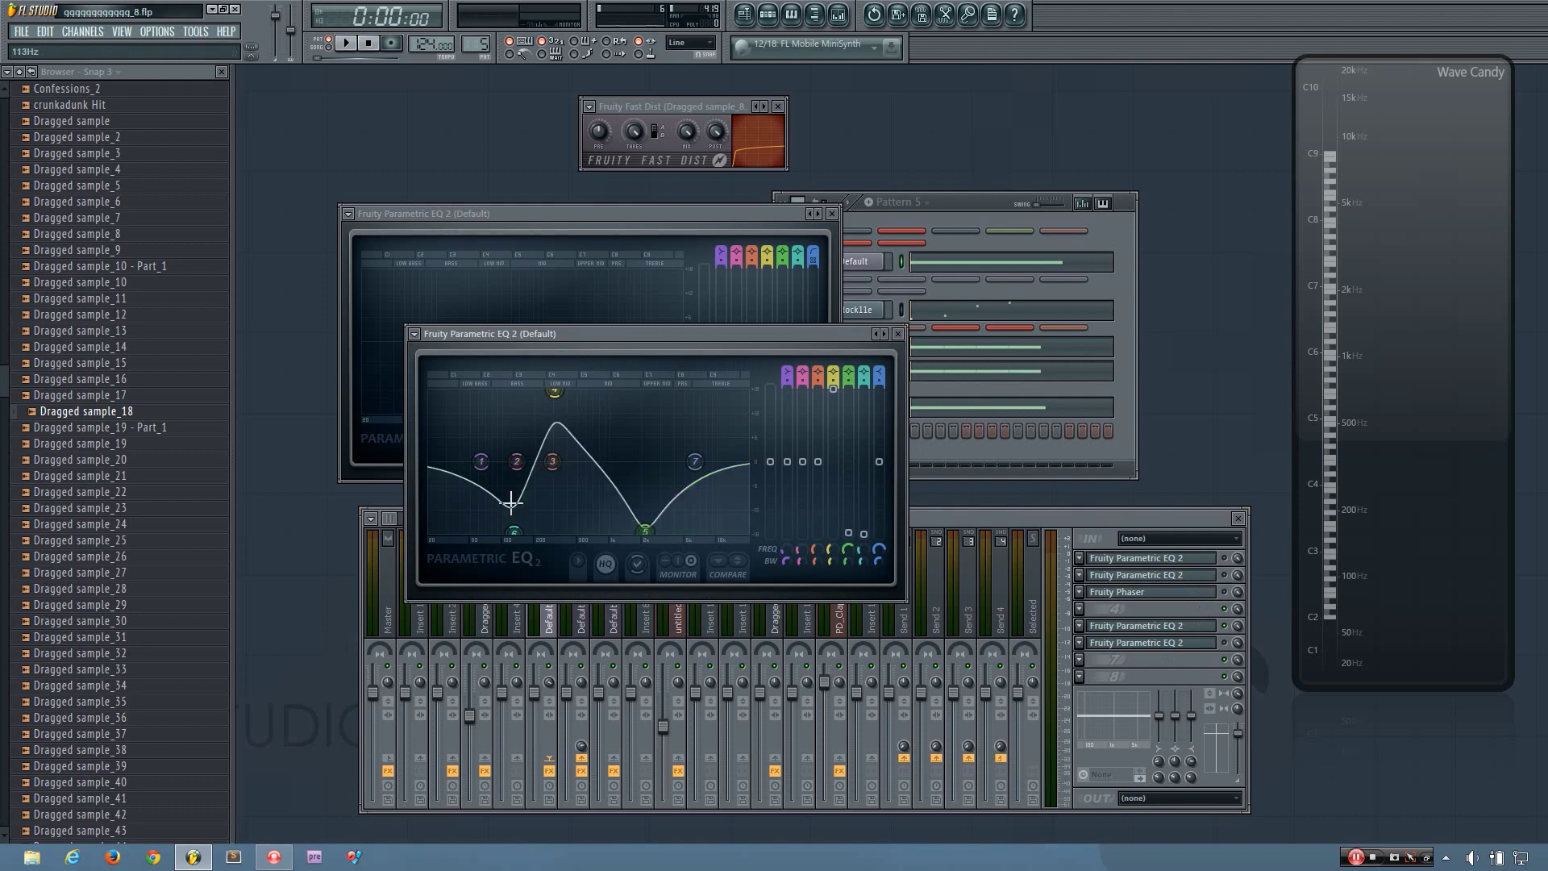
drag(513, 531, 563, 531)
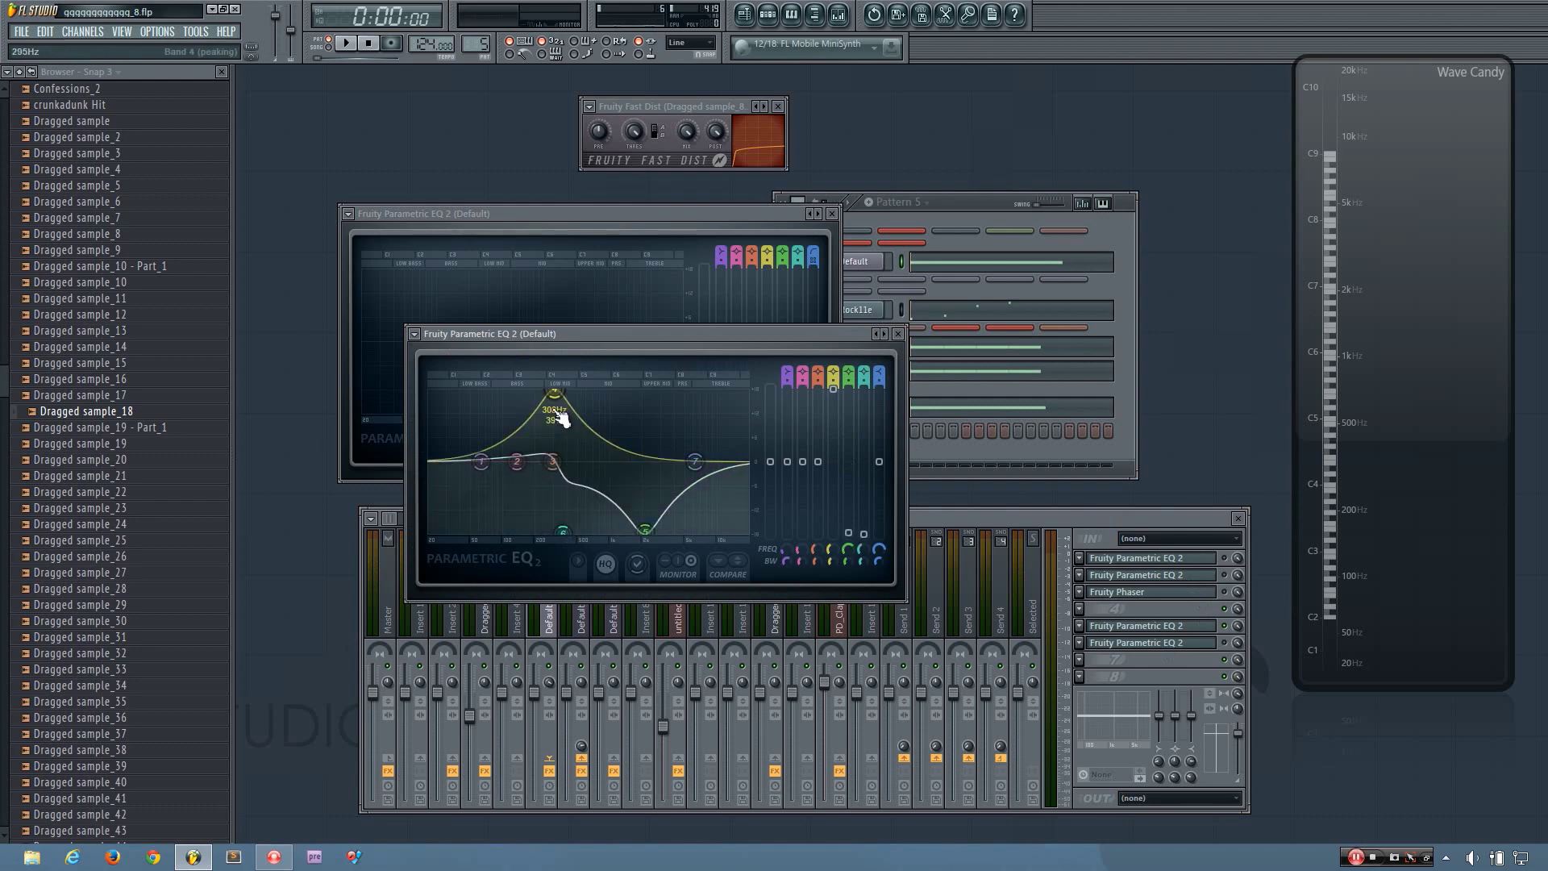
While the pattern plays, cut bands 1 and 2 and boost band 3 in the slot 5 equalizer, and close its window
key(space)
drag(515, 464, 546, 508)
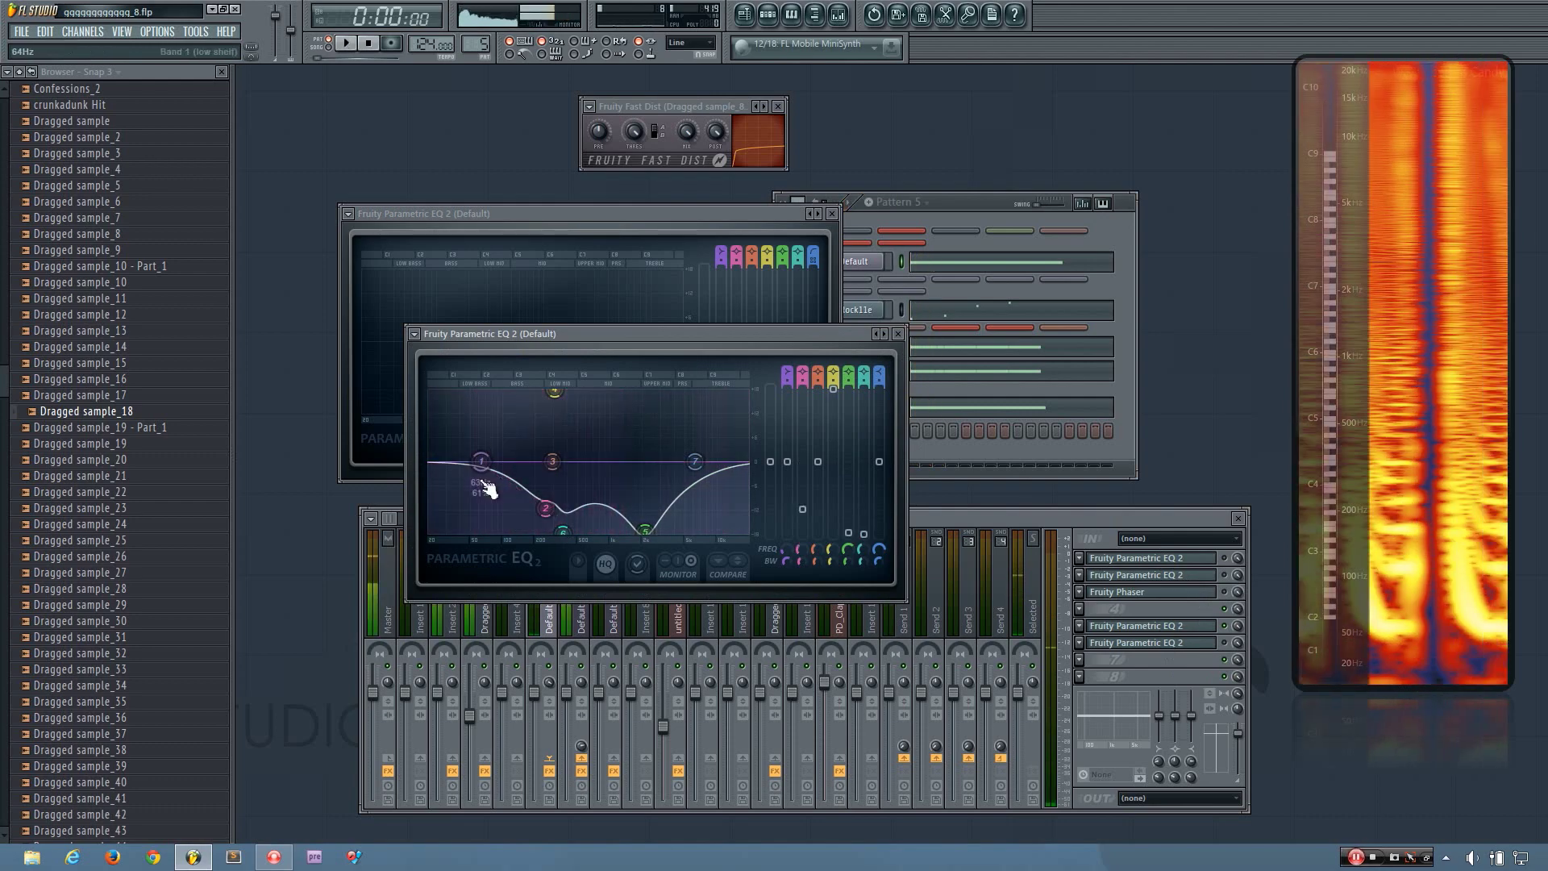
drag(482, 466, 514, 532)
drag(552, 461, 587, 393)
key(space)
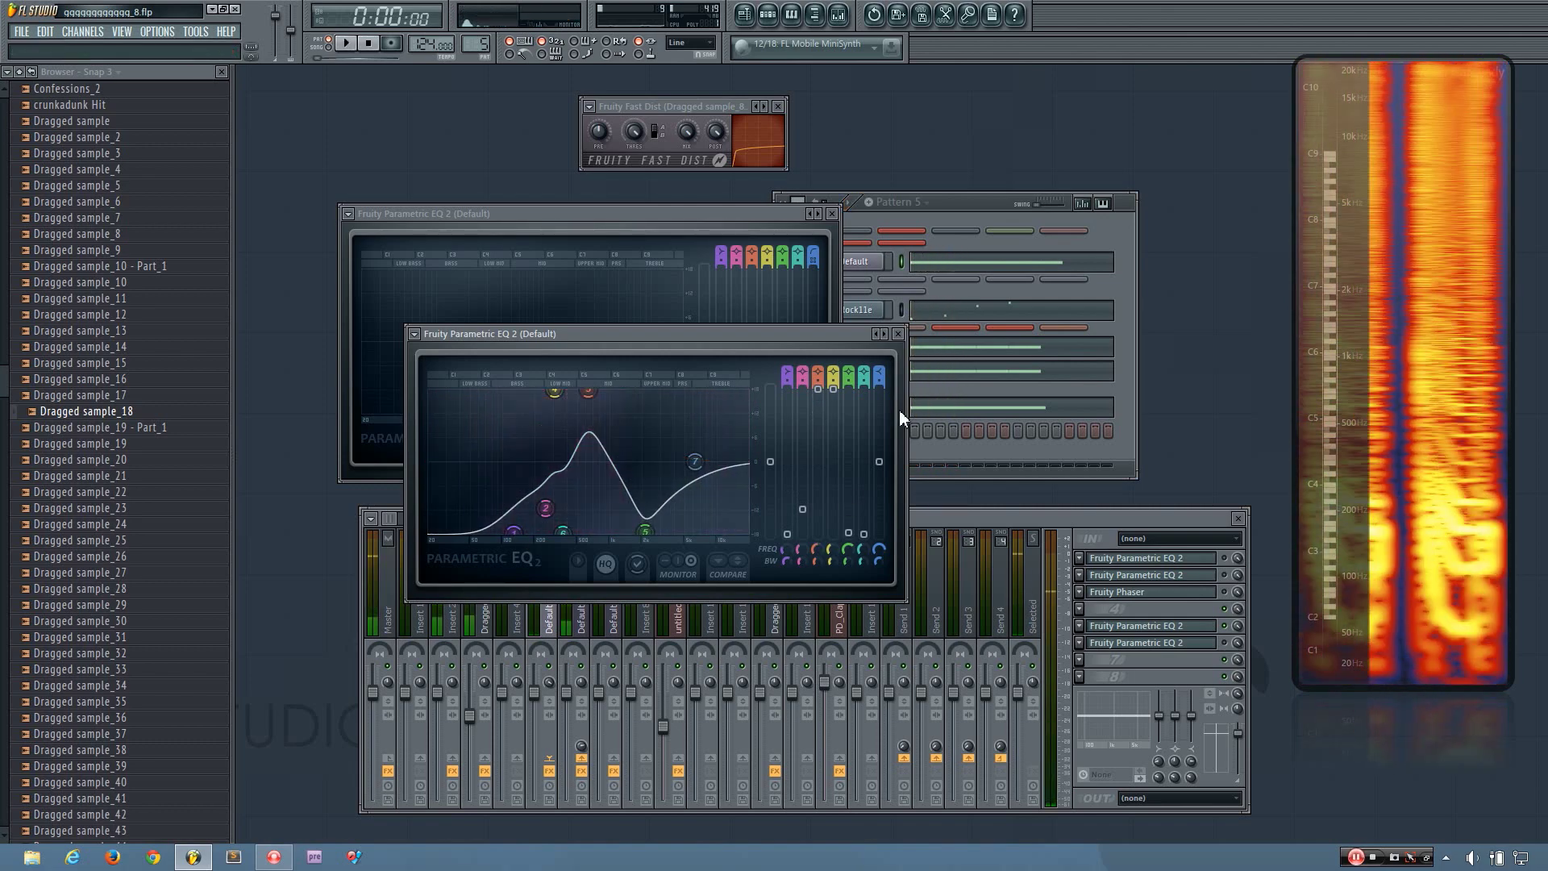
click(898, 335)
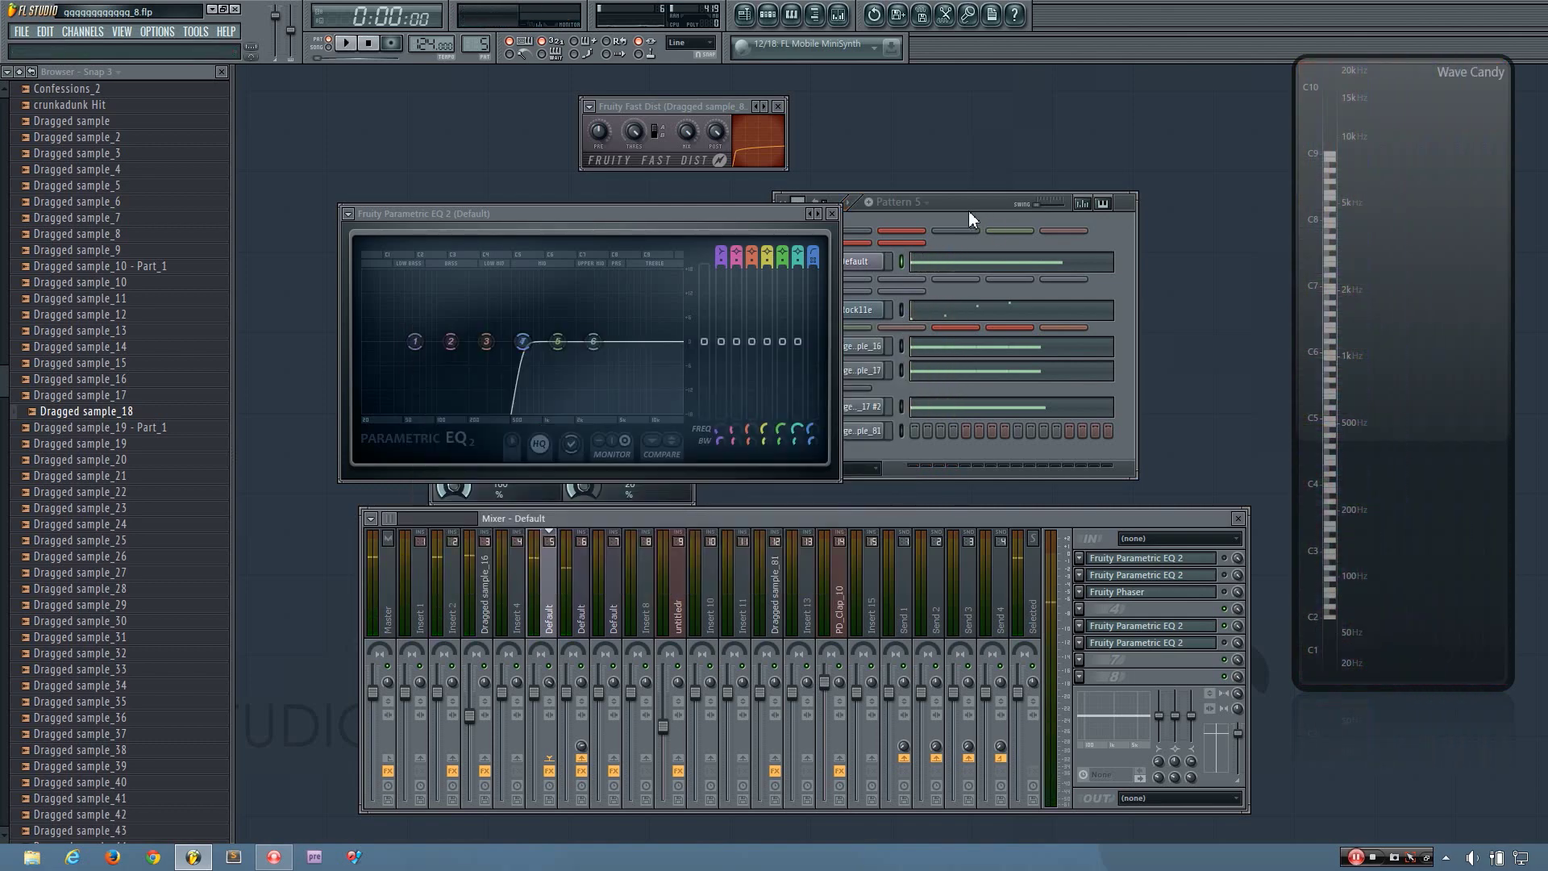
Play a note of the Dragged sample_81 channel and select its track on mixer insert 12
drag(969, 212, 958, 216)
click(865, 270)
key(Escape)
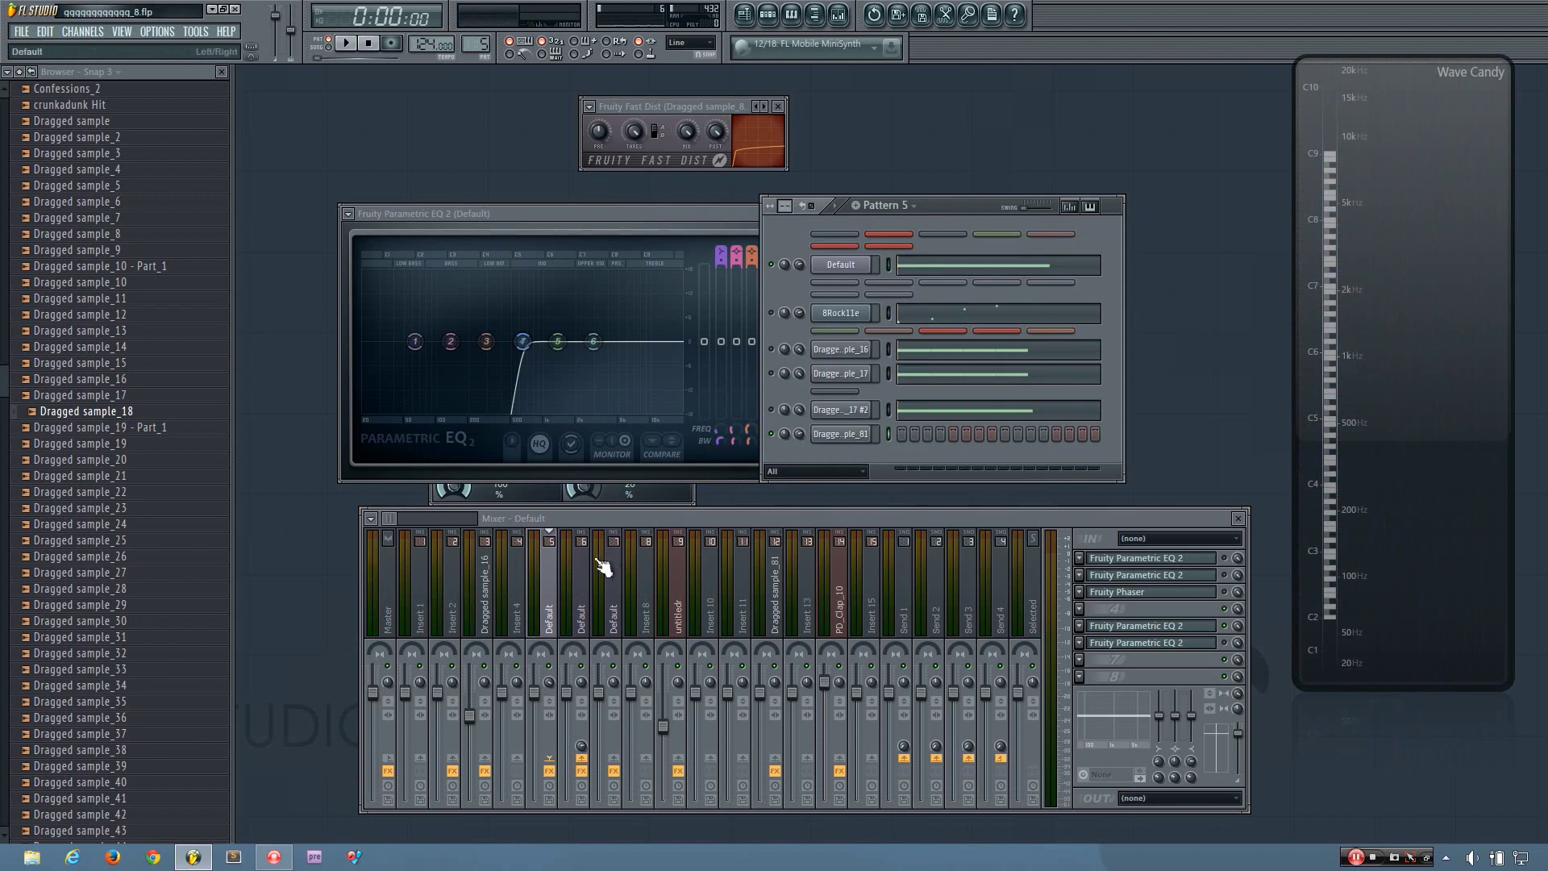
key(q)
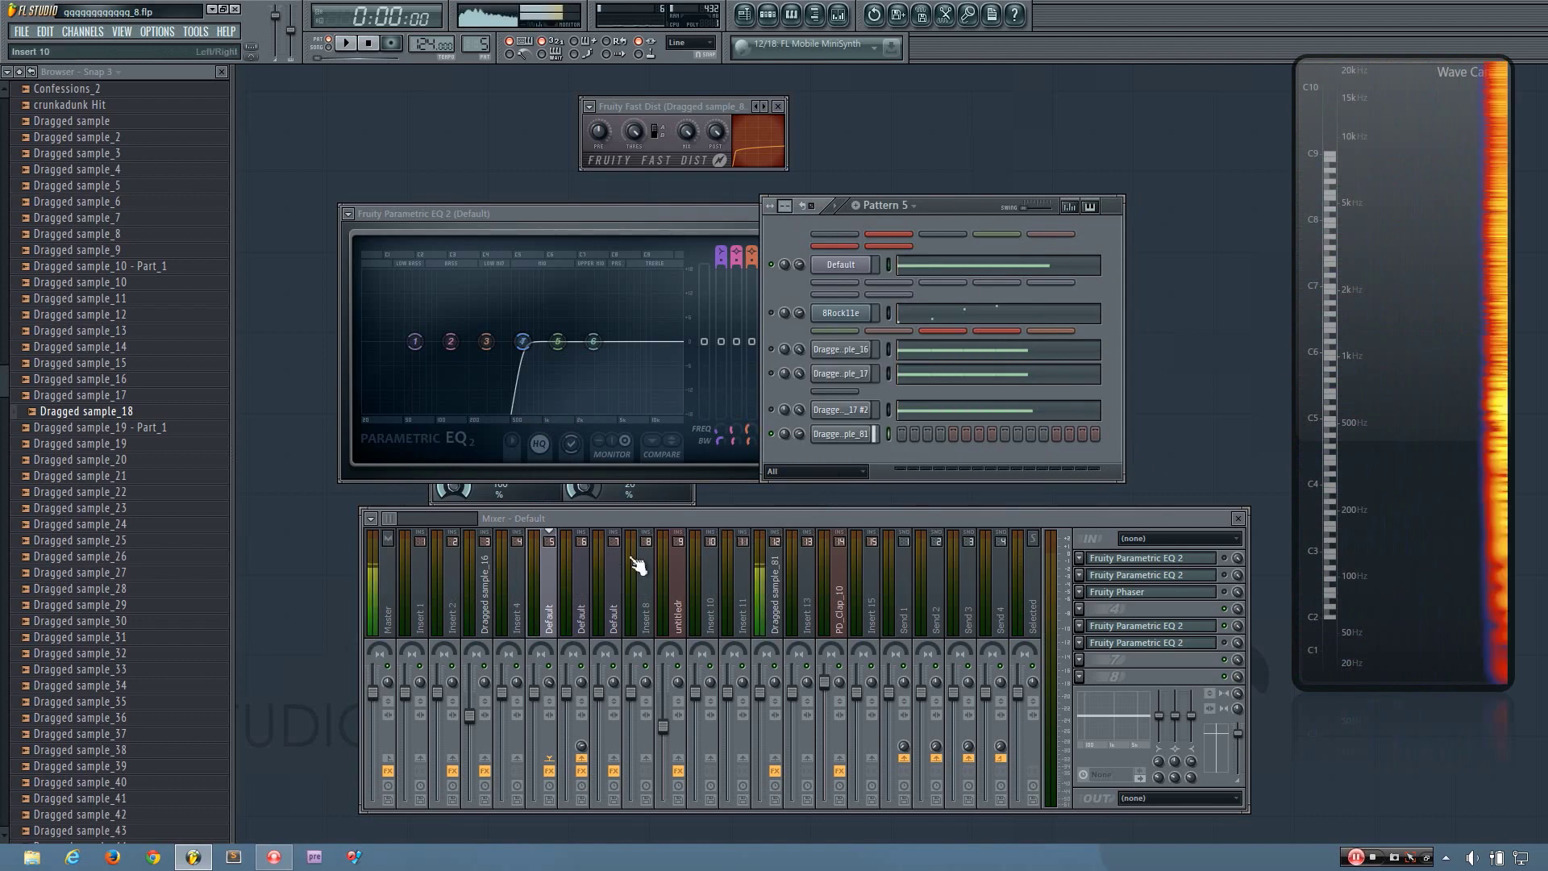
click(770, 603)
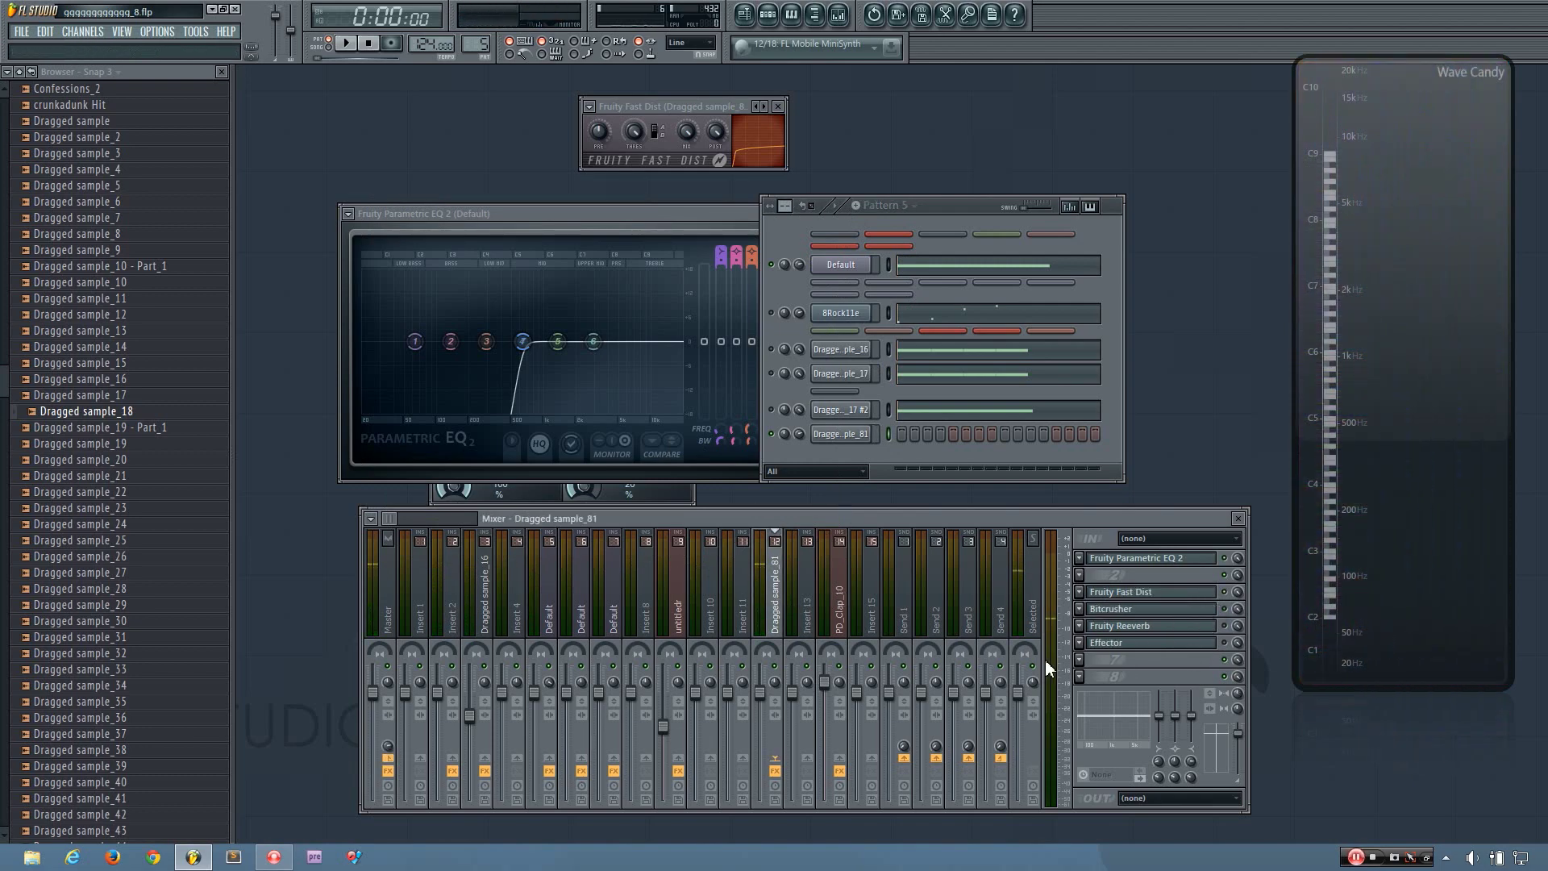
Route the Dragged sample_81 channel to the empty mixer insert 25 and play a note to hear it without effects
drag(396, 522, 407, 522)
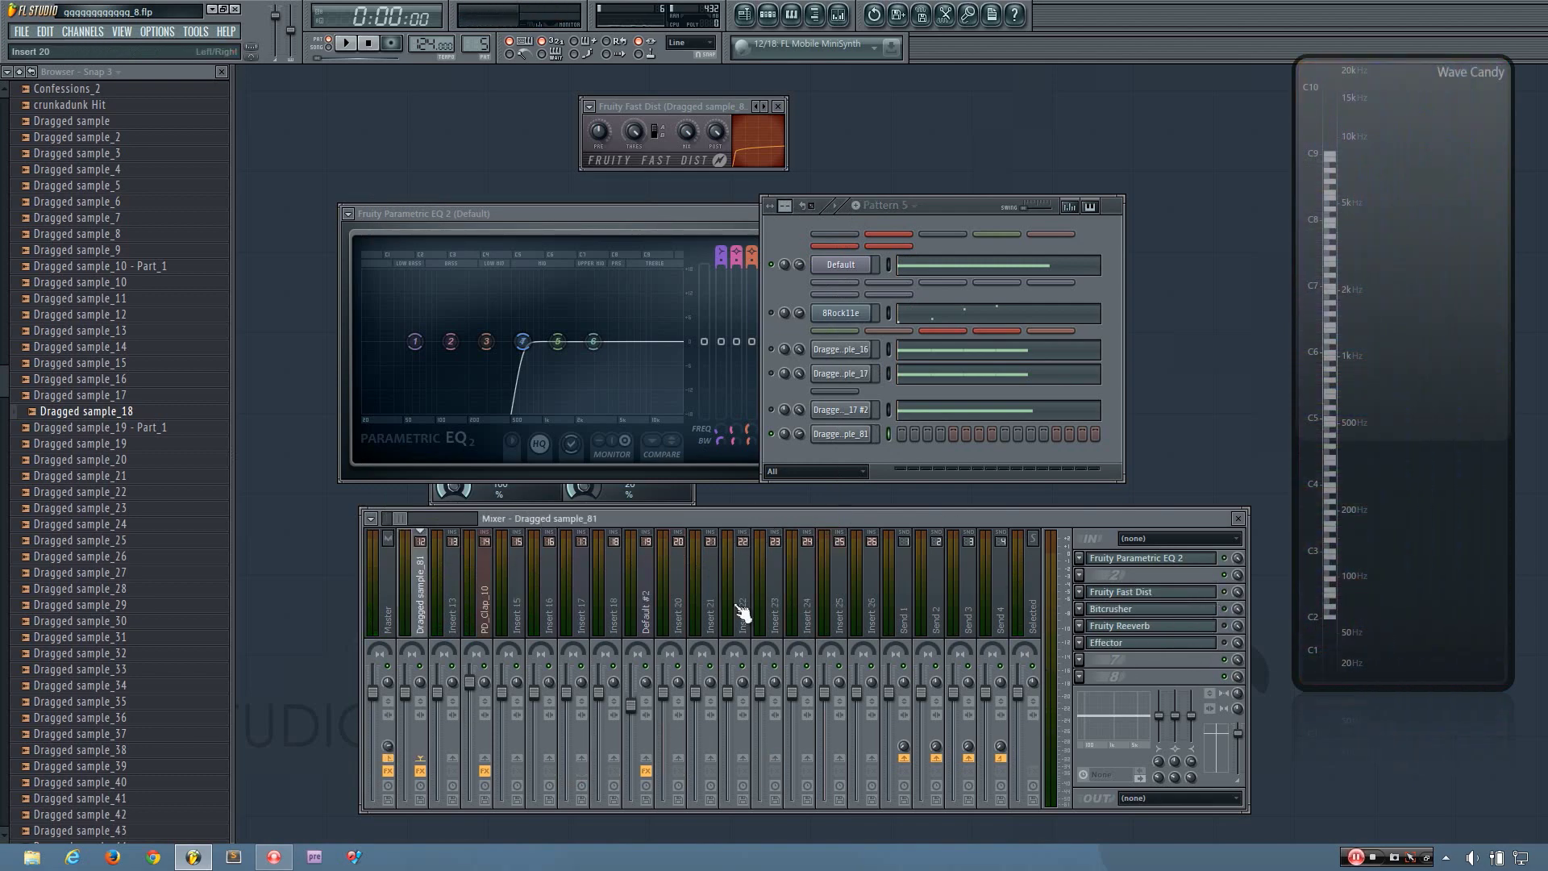
right_click(839, 619)
mouse_move(990, 593)
click(1082, 586)
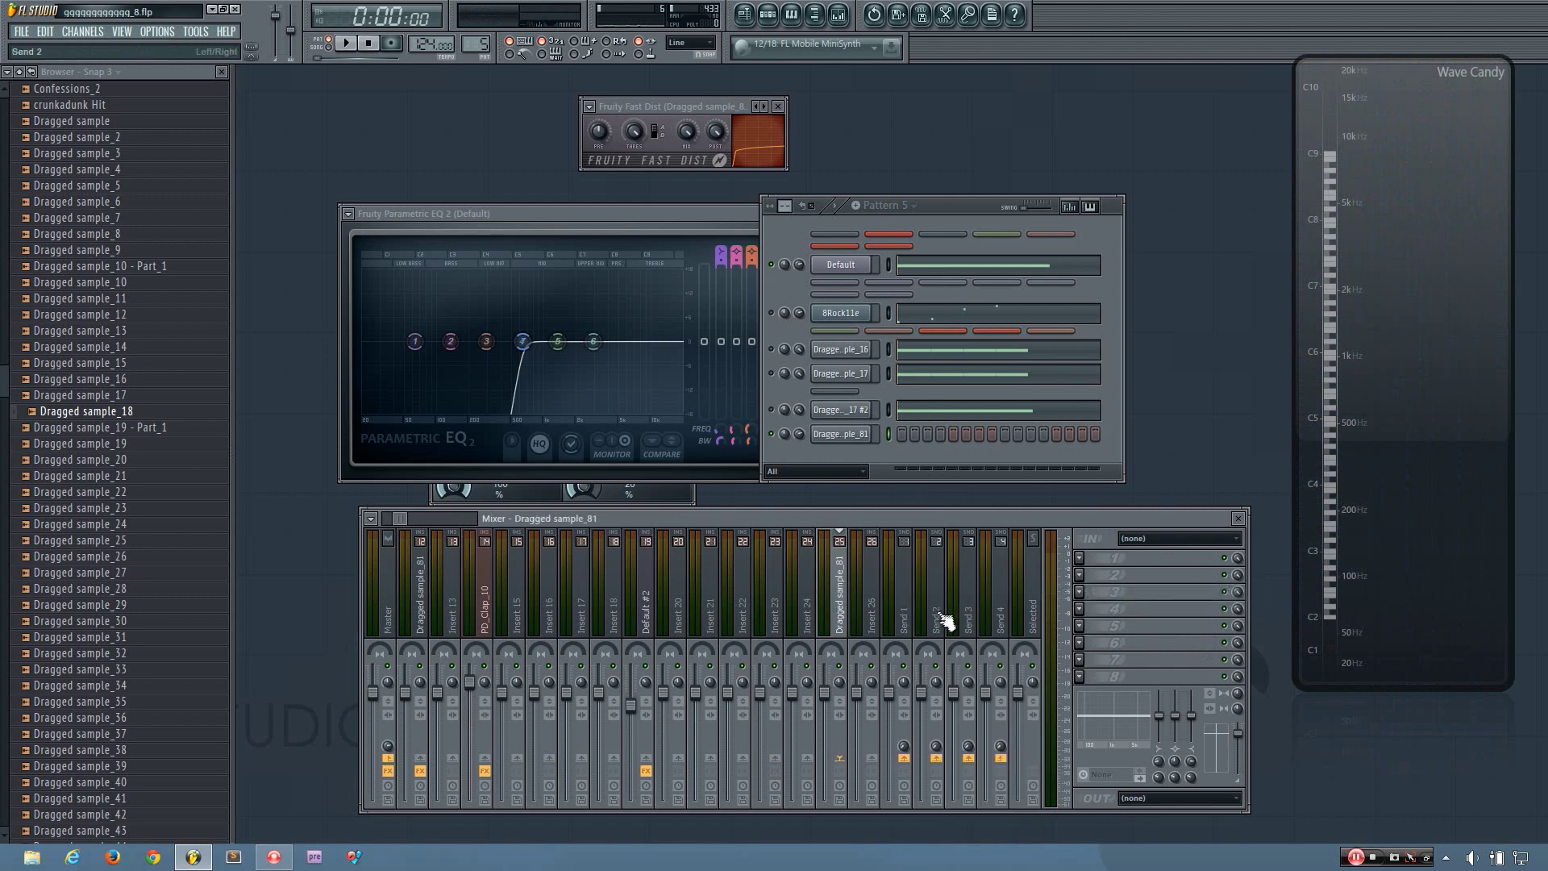
key(q)
Load Fruity Parametric EQ 2 in effect slot 1 and Fruity Fast Dist in slot 2 of insert 25
click(1080, 558)
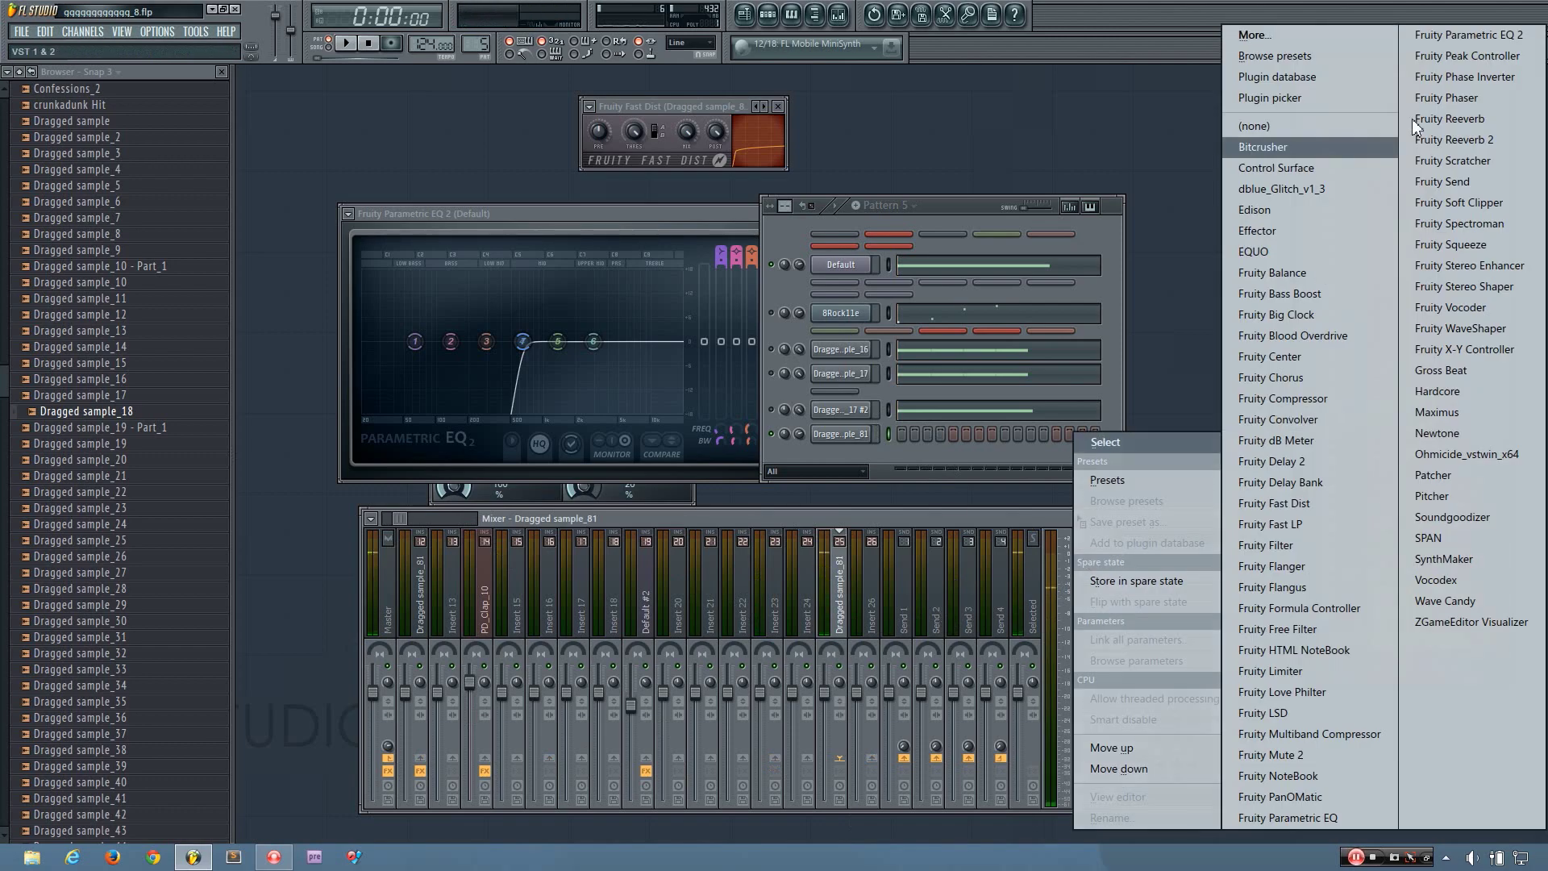
click(1463, 34)
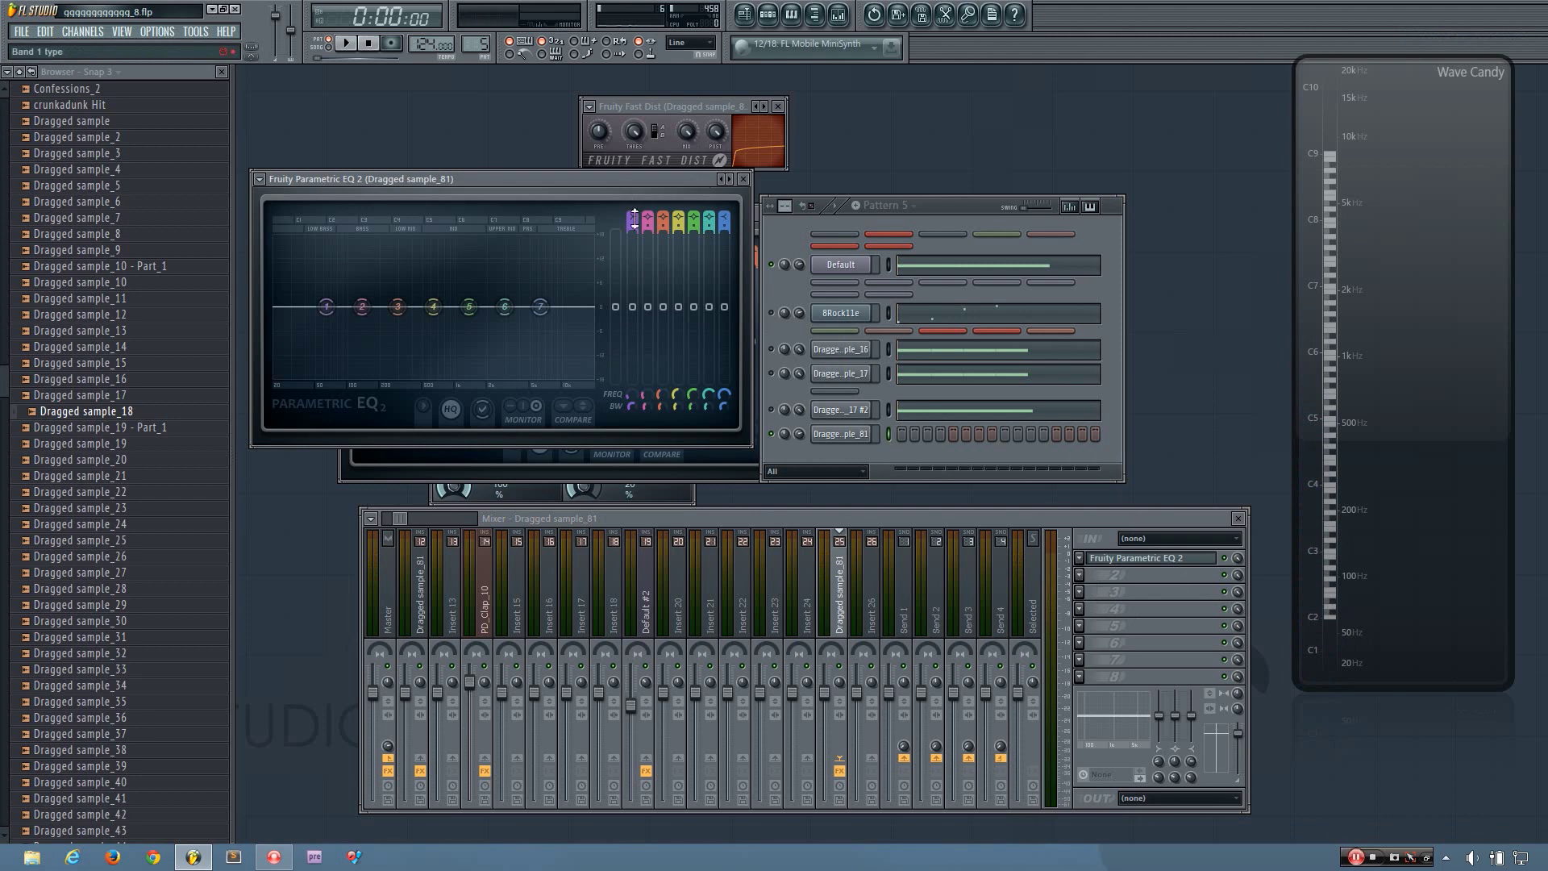
drag(634, 219, 635, 217)
click(1081, 576)
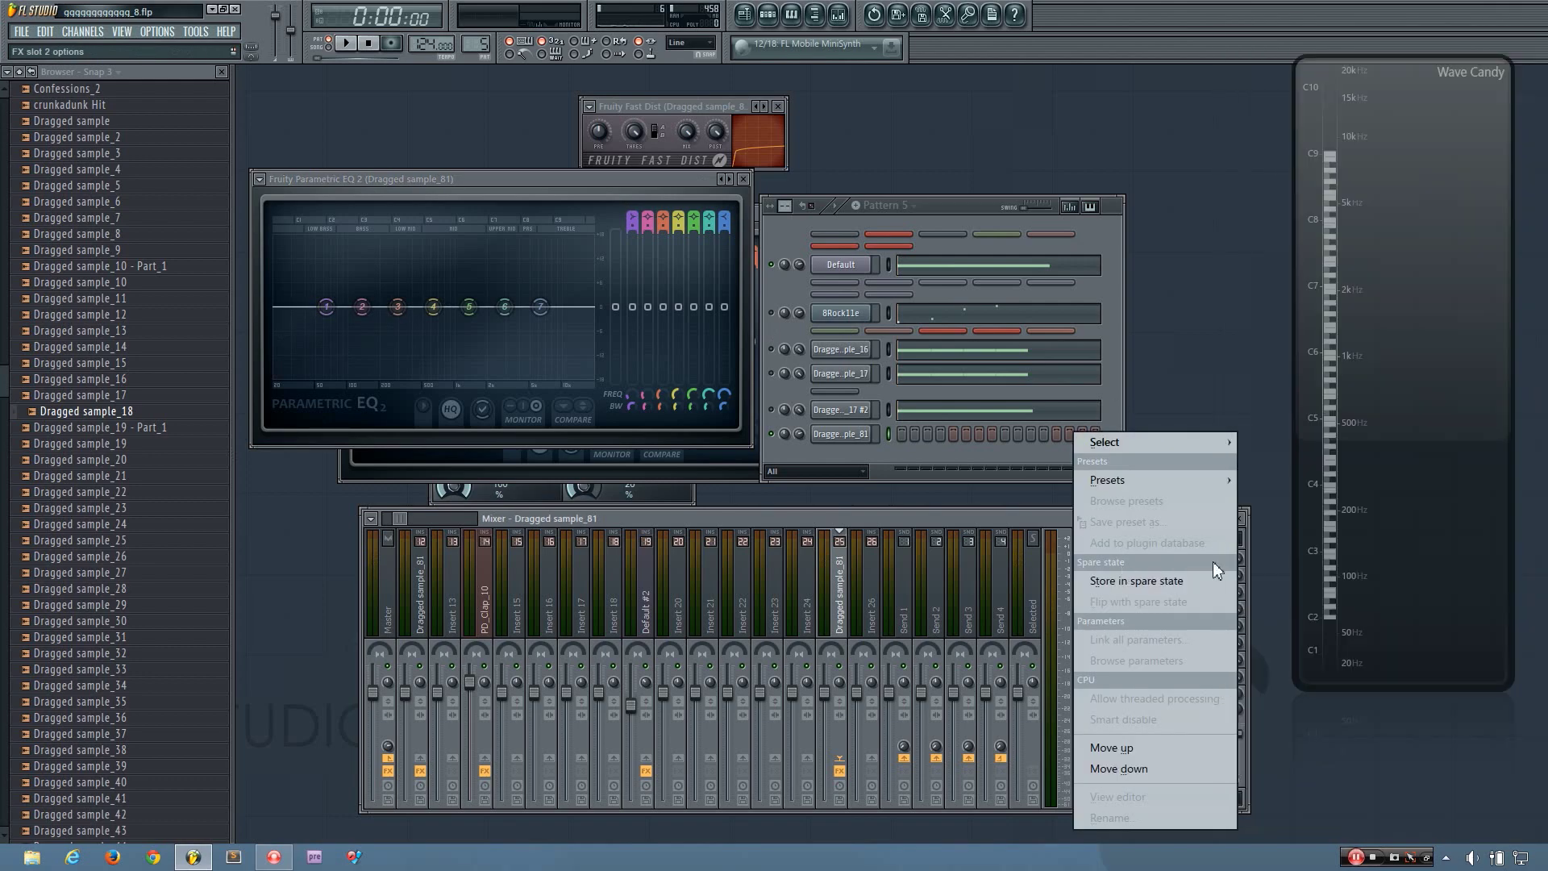
mouse_move(1168, 445)
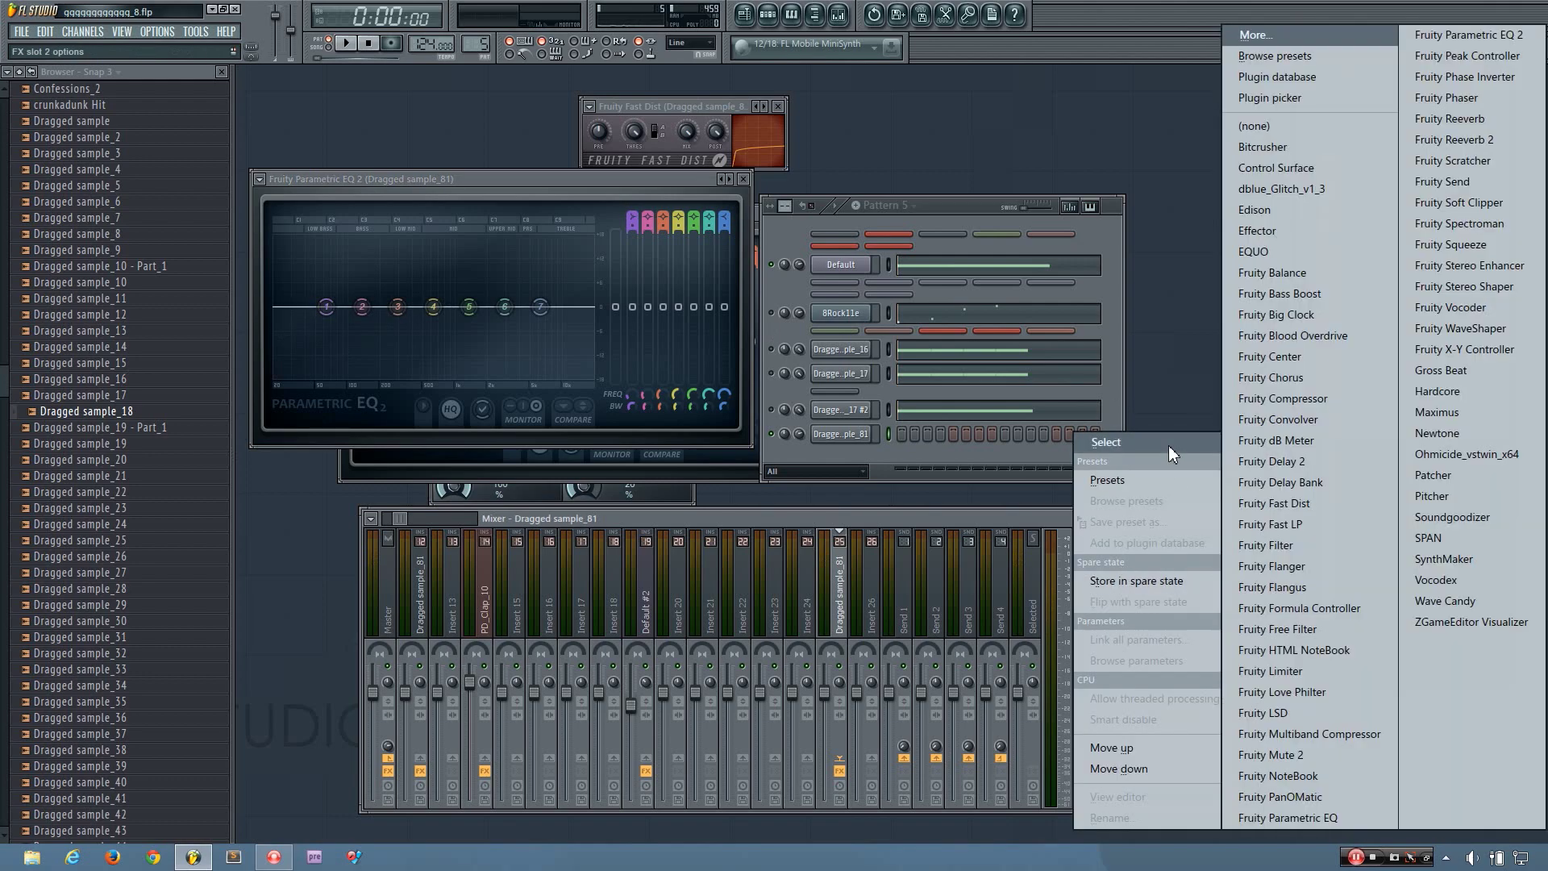
click(1282, 501)
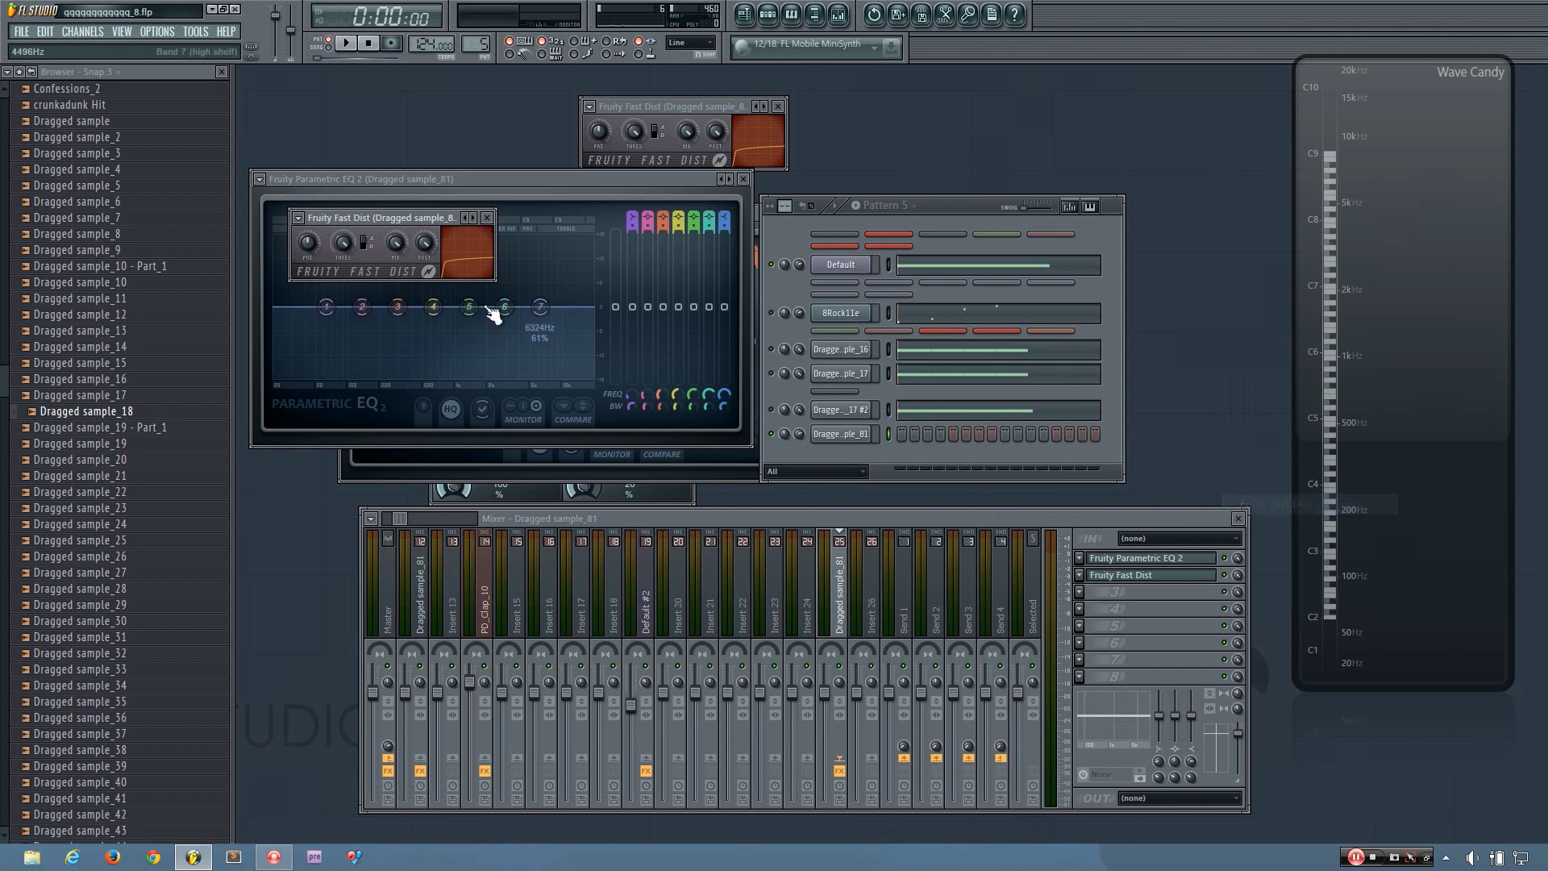
Load a second Fruity Parametric EQ 2 in effect slot 3 and a second Fruity Fast Dist in slot 4
click(1080, 594)
mouse_move(1106, 442)
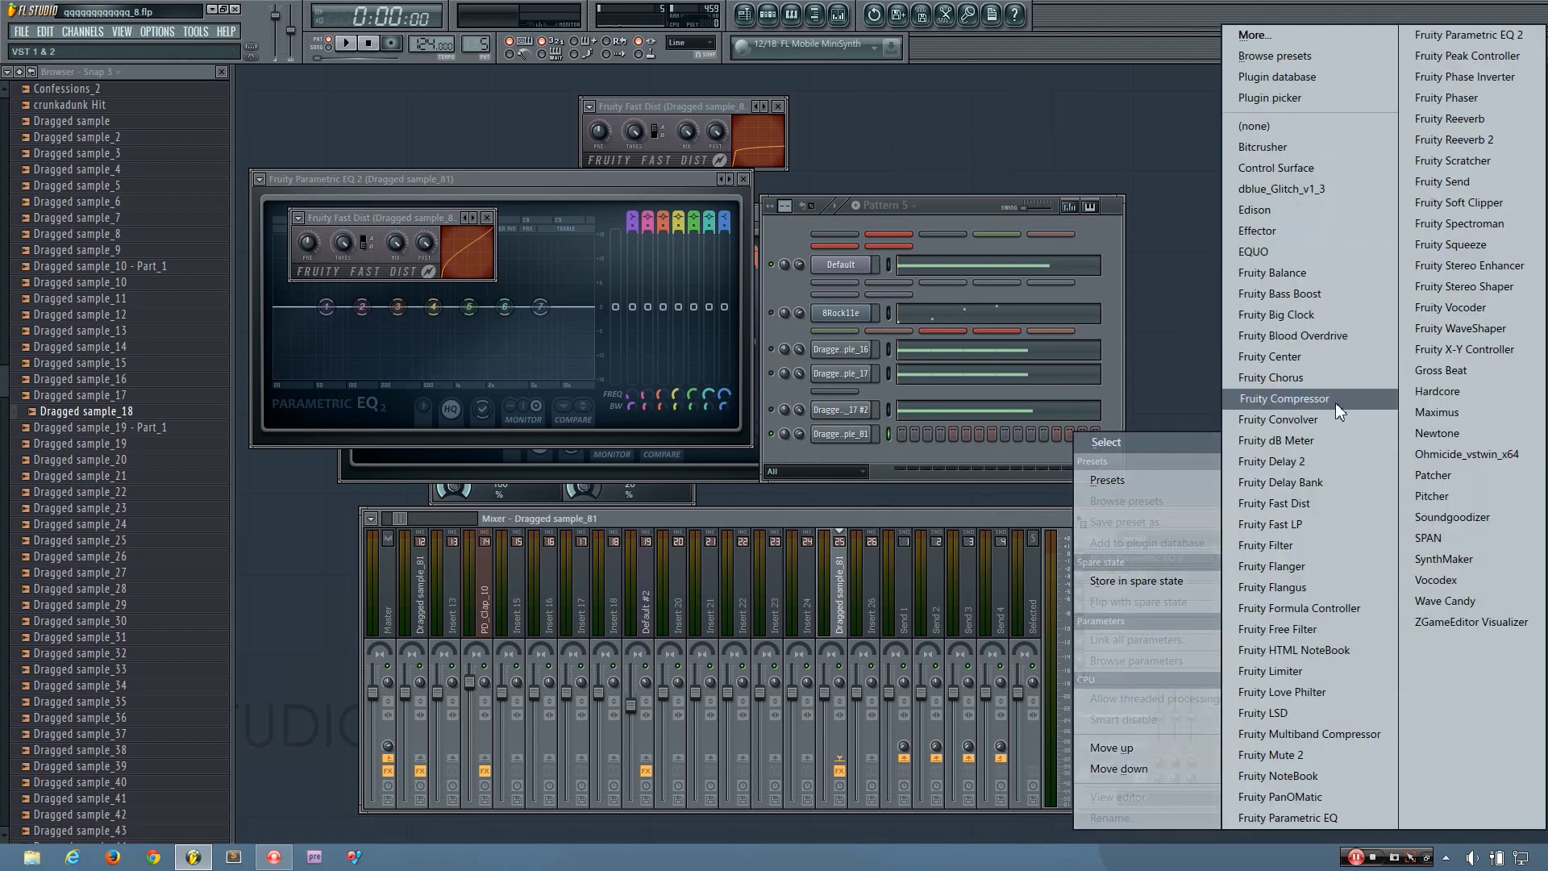
click(1454, 35)
click(1082, 610)
click(1274, 503)
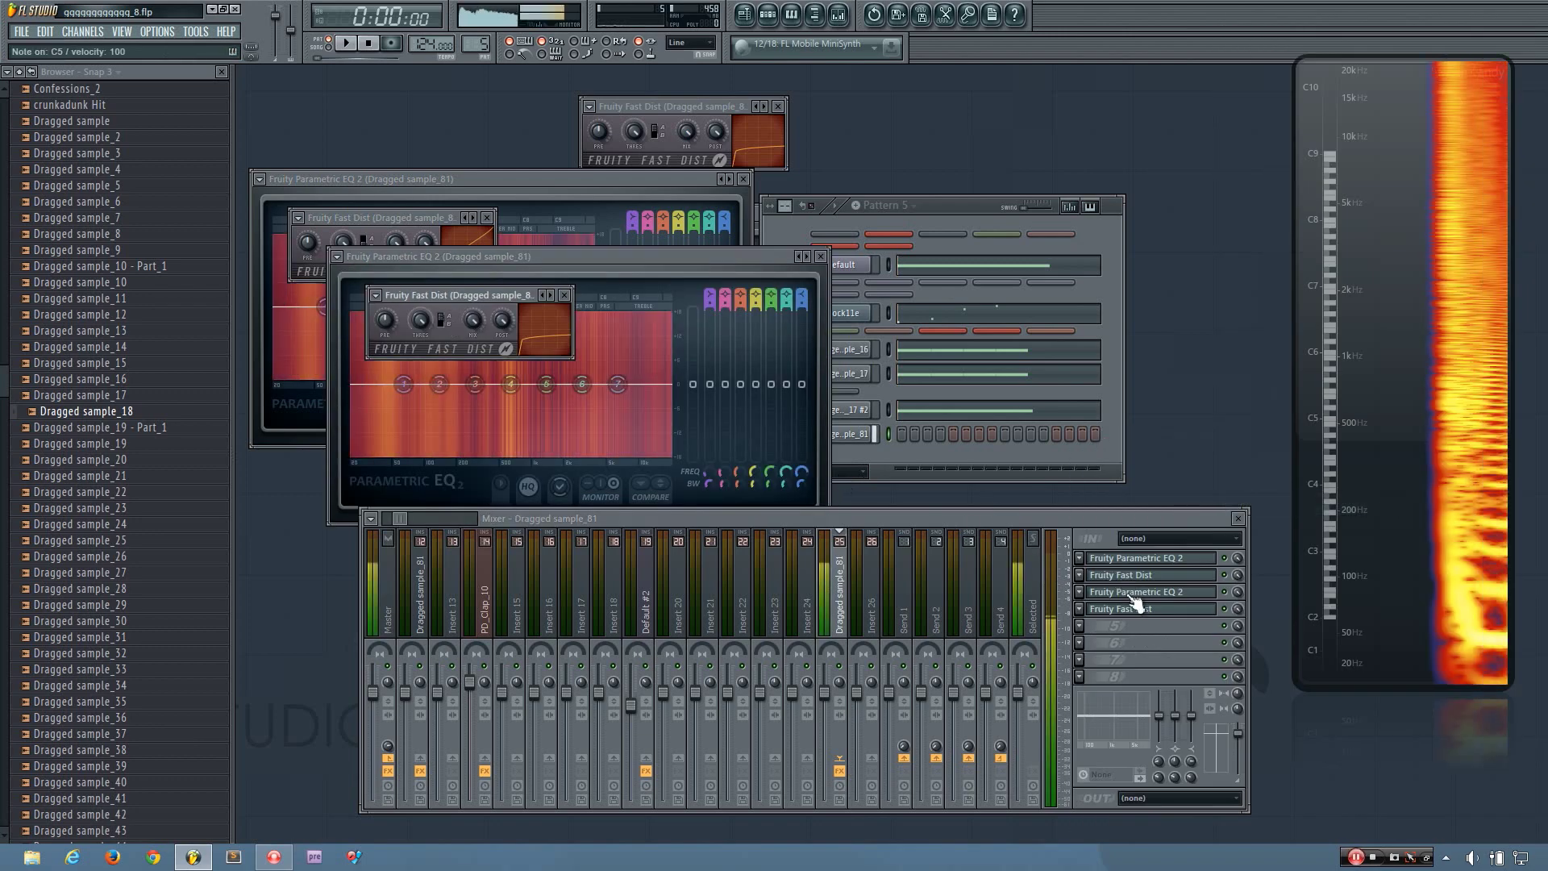
Switch band 1 of the slot 3 equalizer to a high-pass filter
click(813, 460)
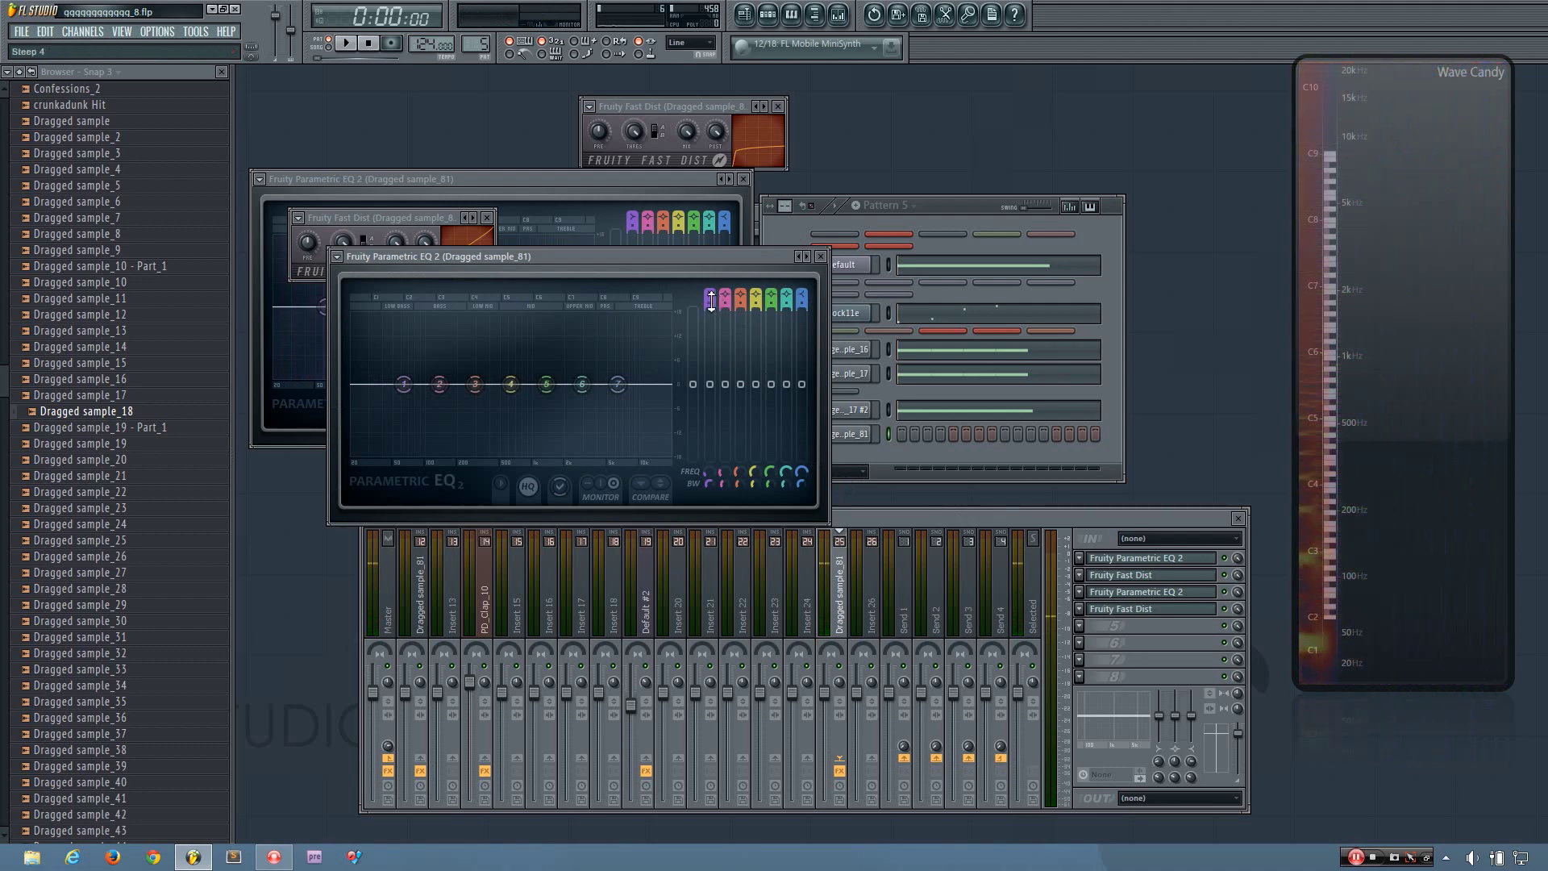
drag(705, 299, 706, 309)
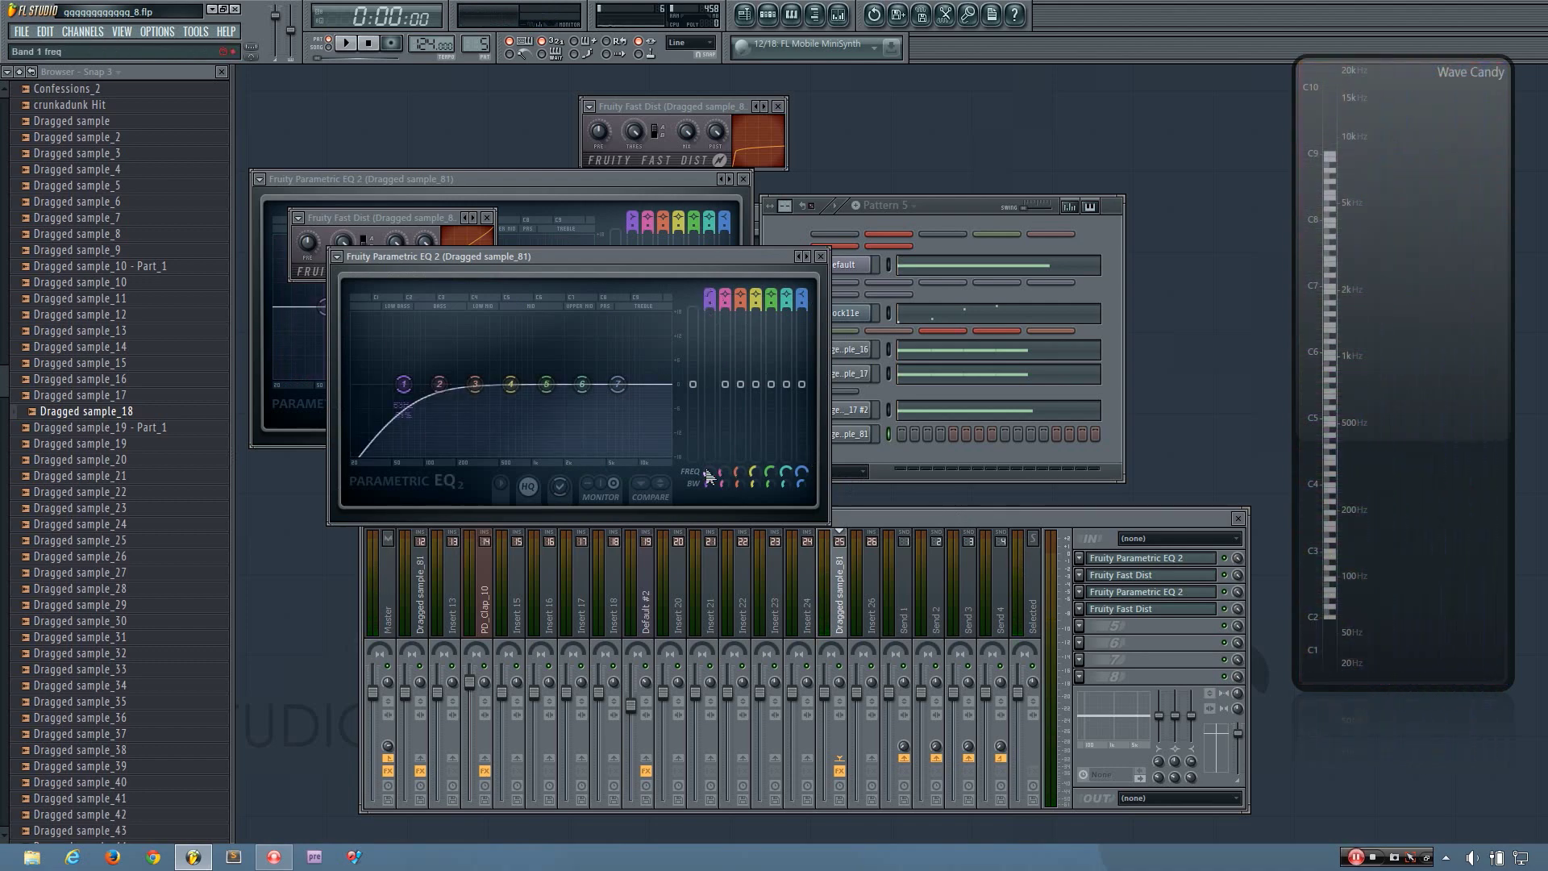
In the slot 3 equalizer, boost bands 3 and 5, cut bands 2 and 4, and sweep the band 1 high-pass to about 410 Hz while playing notes
drag(708, 474, 708, 468)
drag(511, 384, 587, 331)
key(q)
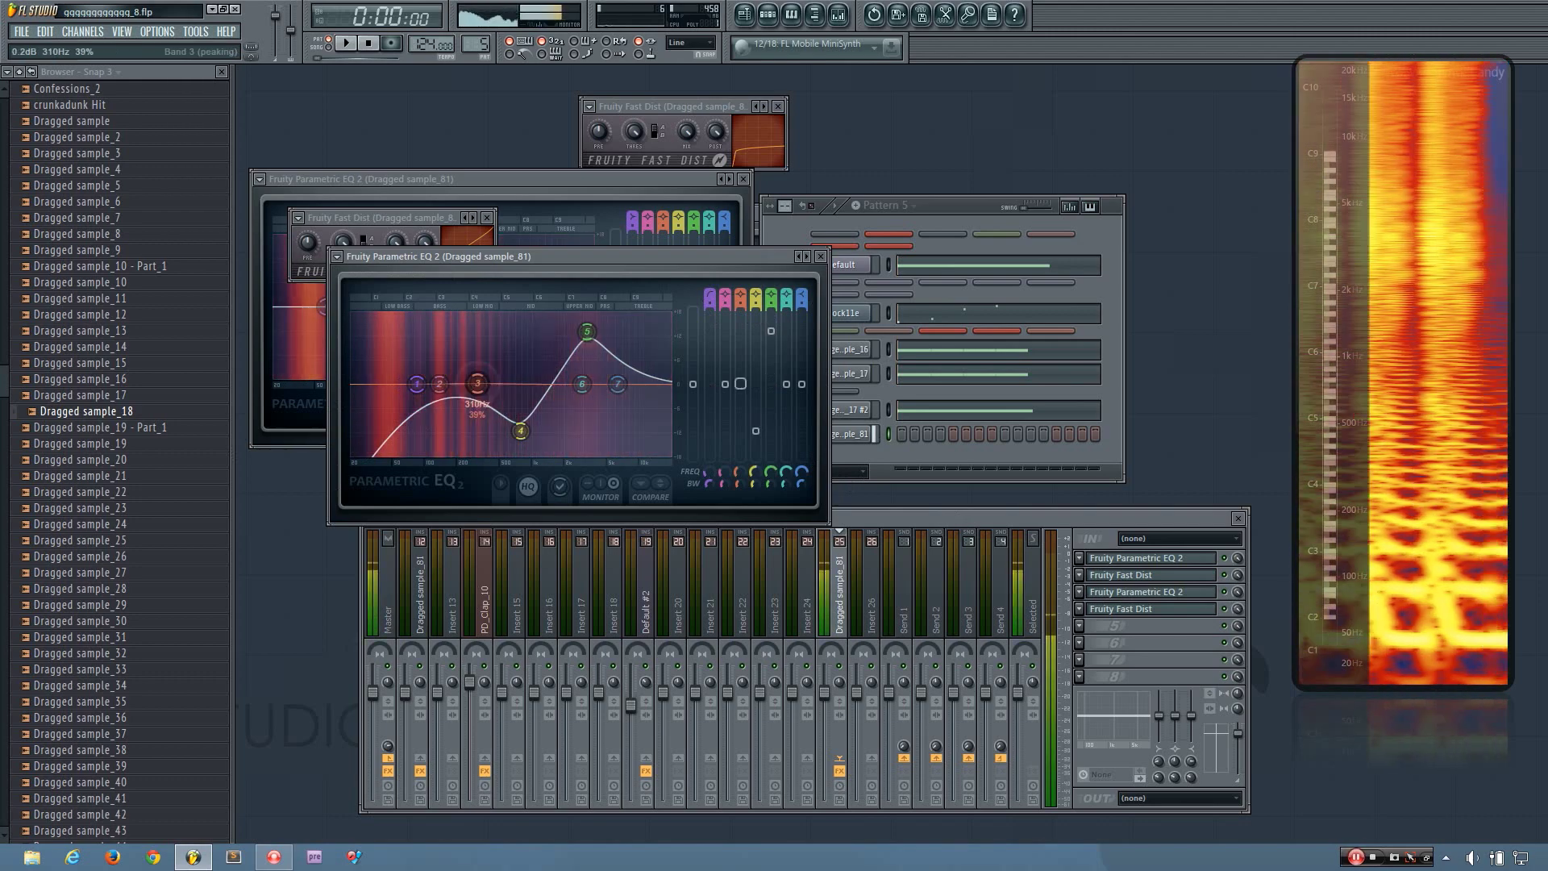
drag(477, 384, 614, 438)
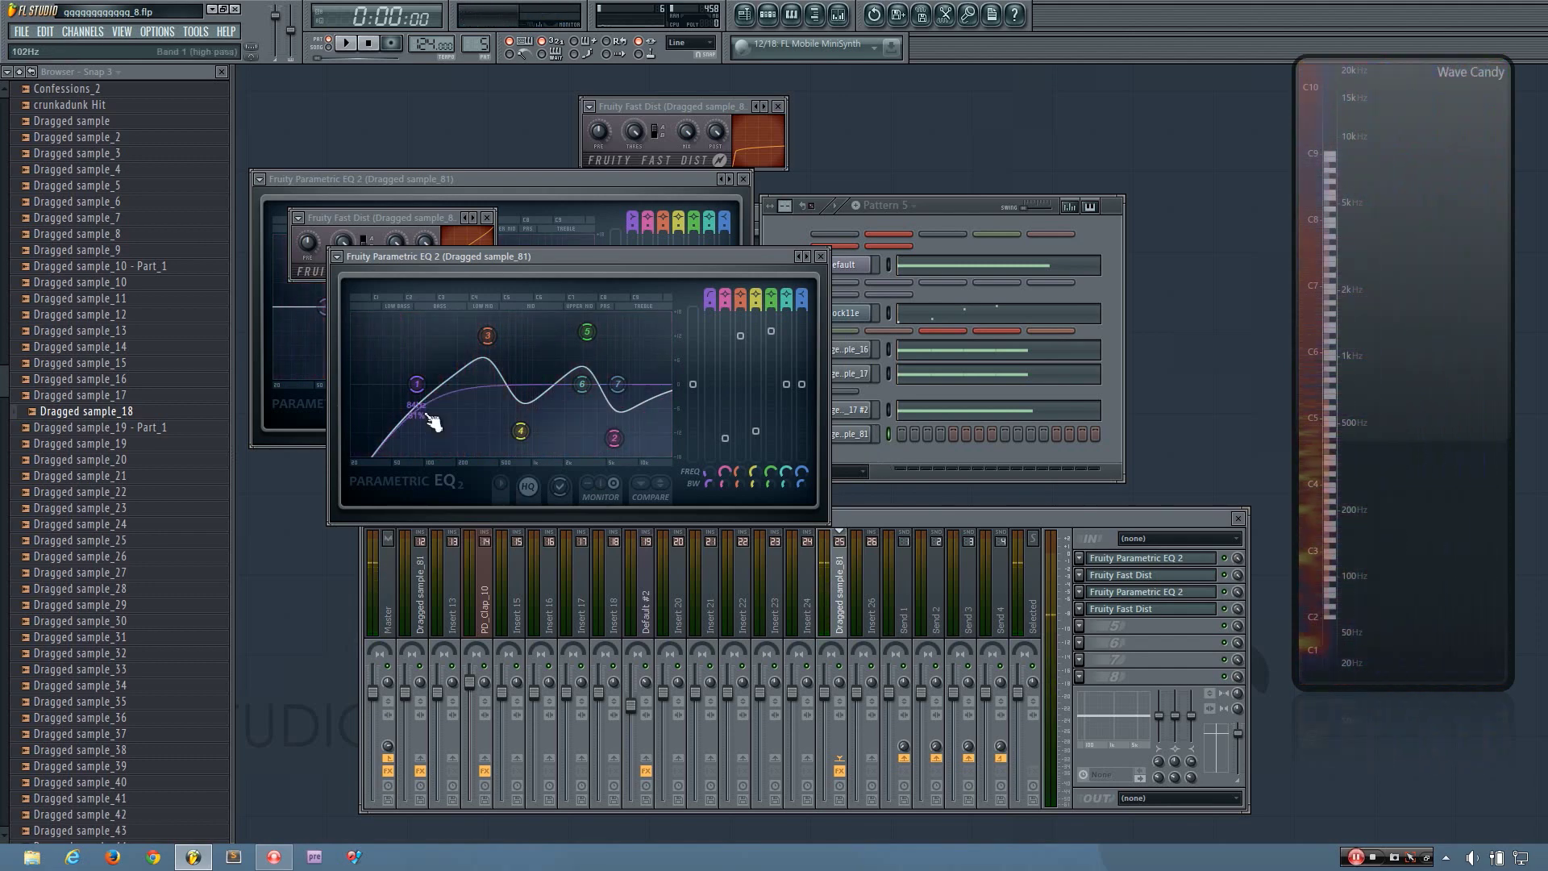
drag(417, 384, 491, 384)
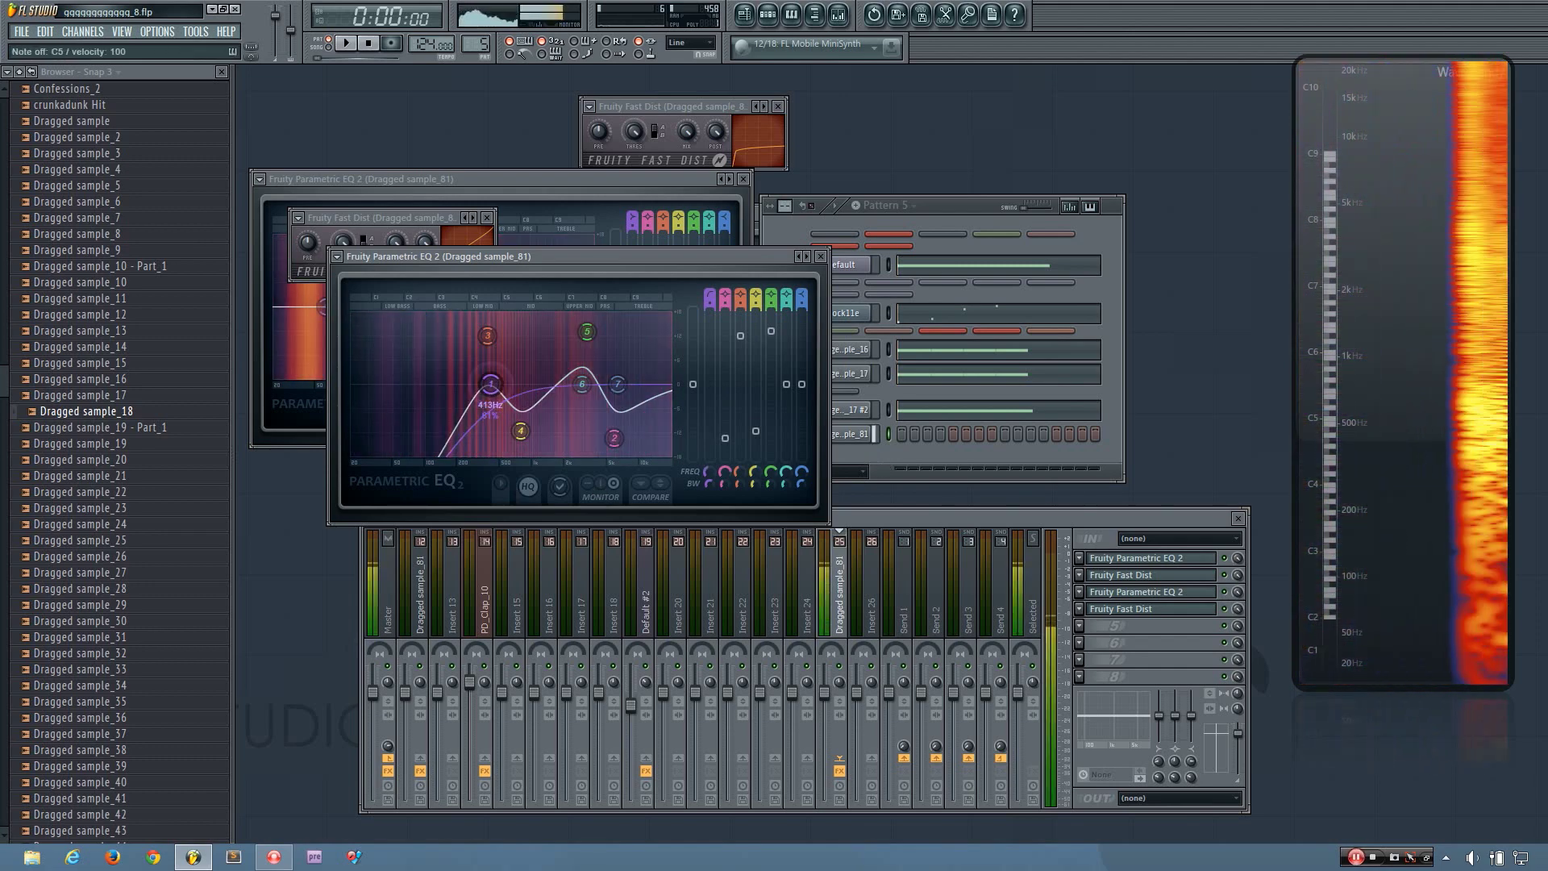
In the slot 1 equalizer, boost band 5 by 18 dB at about 1128 Hz, boost band 2 fully and cut band 3 deeply while playing notes
click(1192, 564)
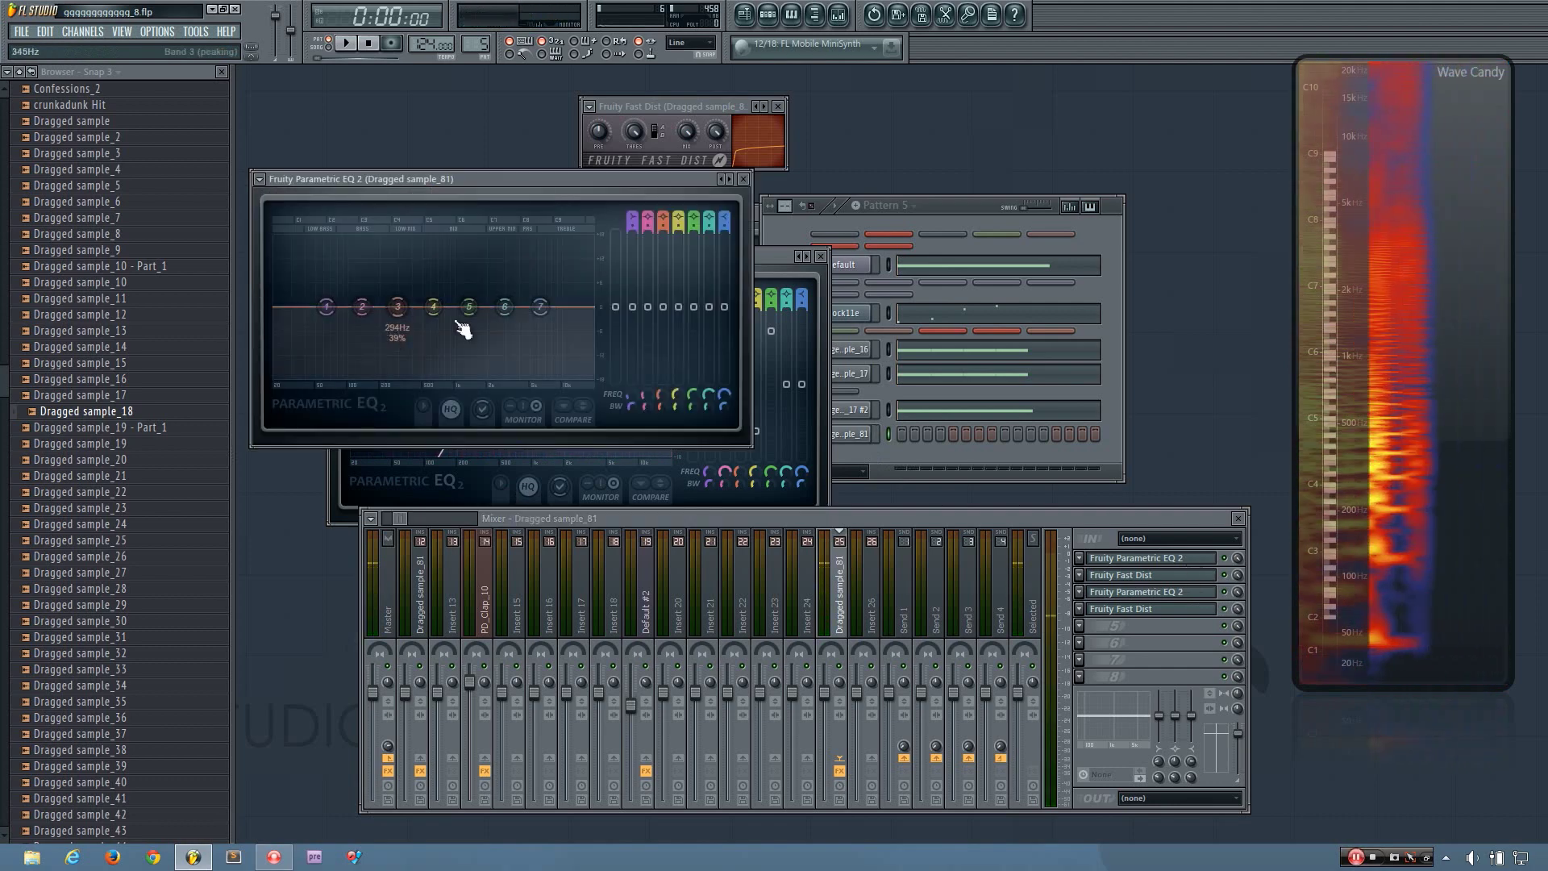
drag(469, 307, 461, 236)
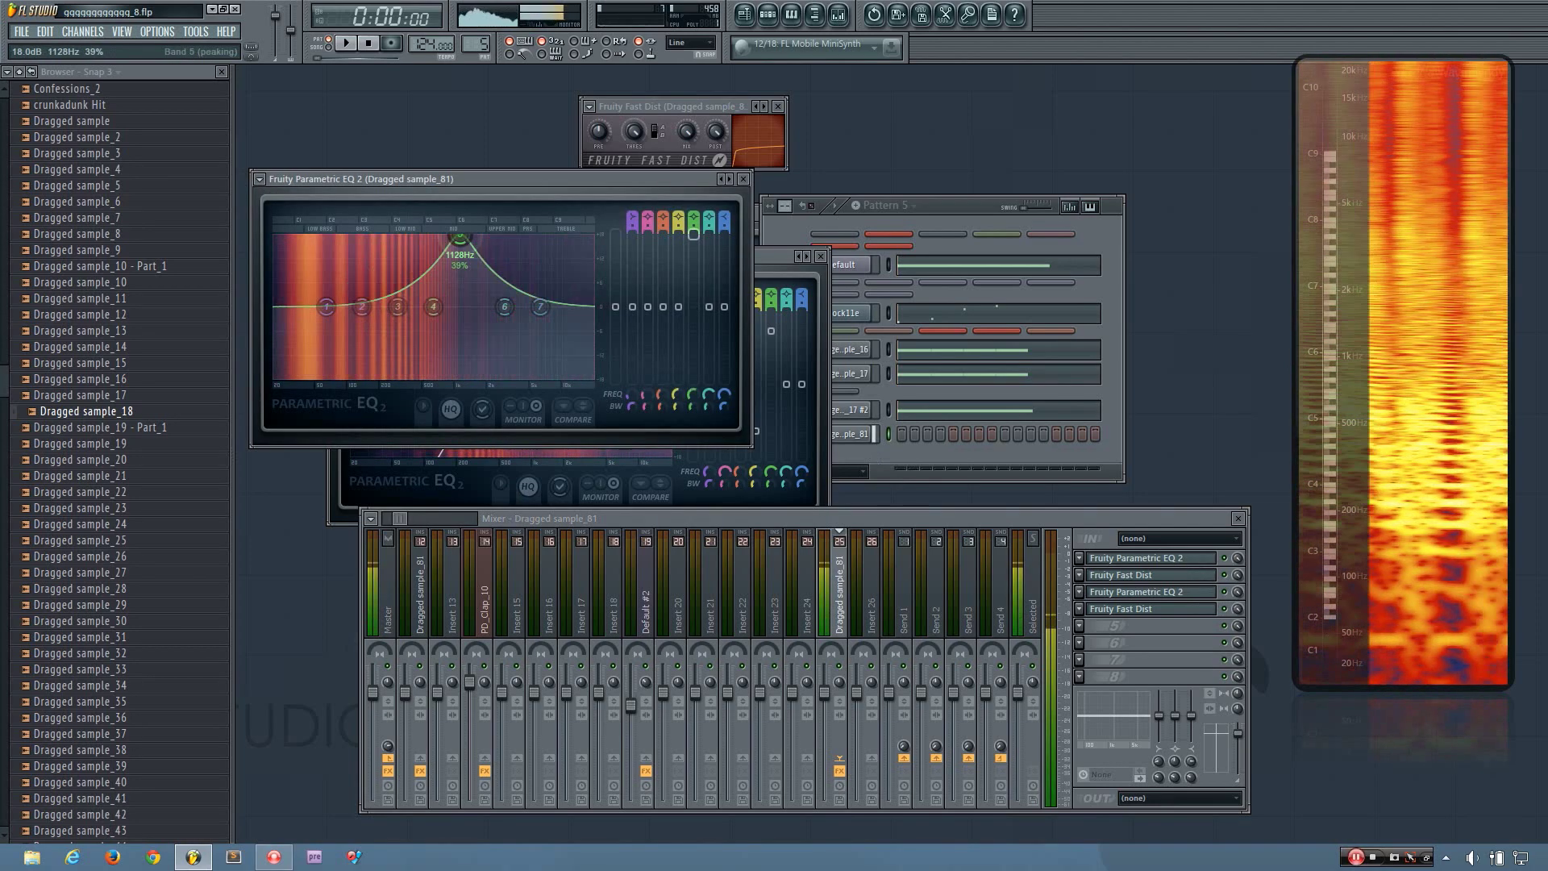
drag(397, 306, 436, 235)
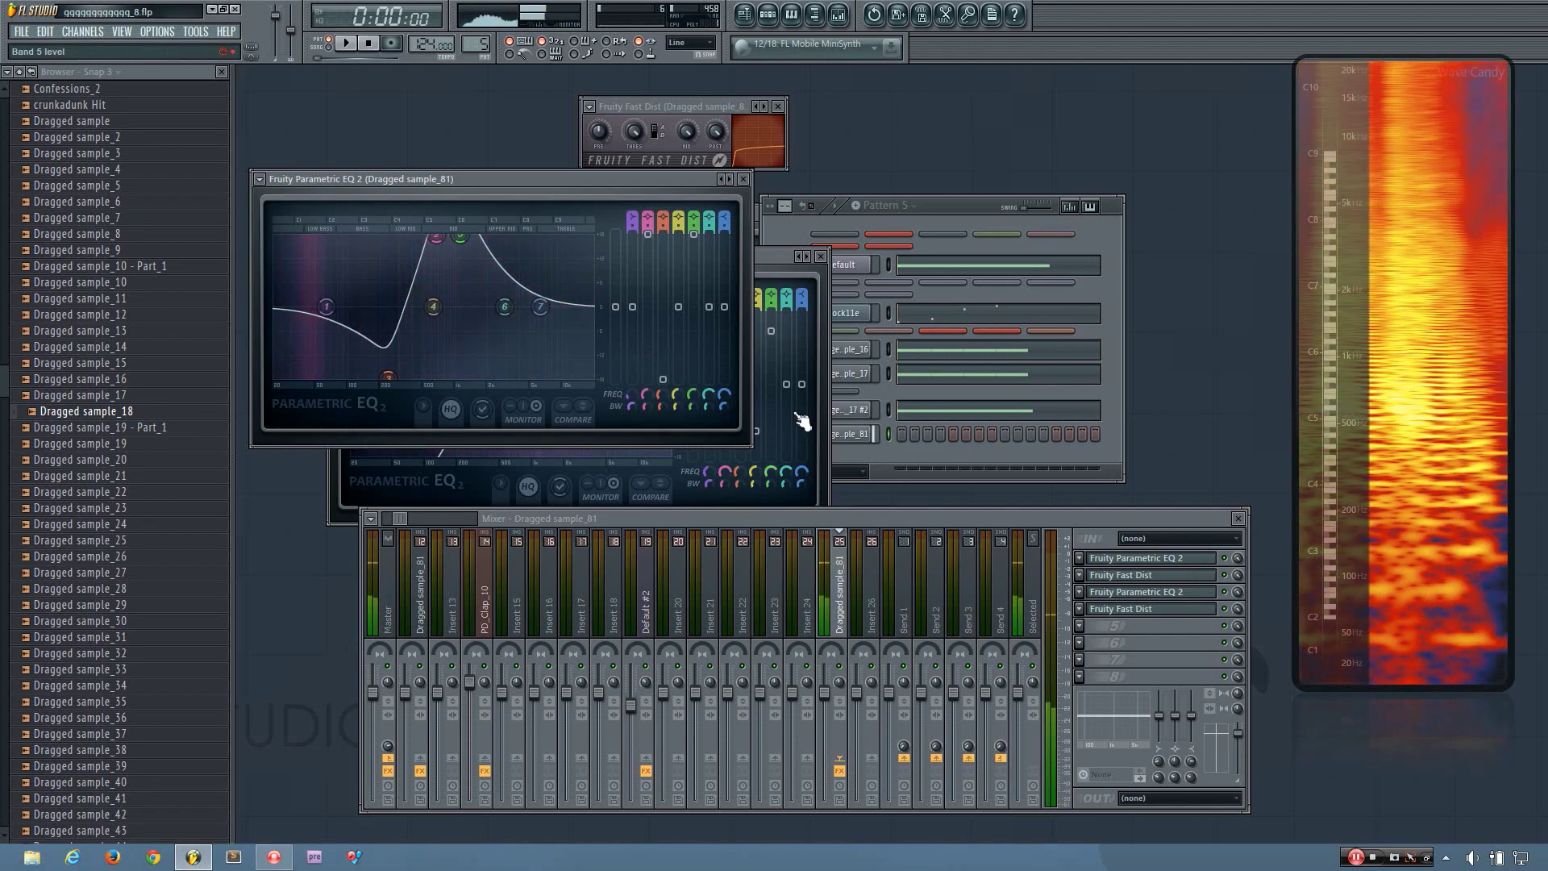